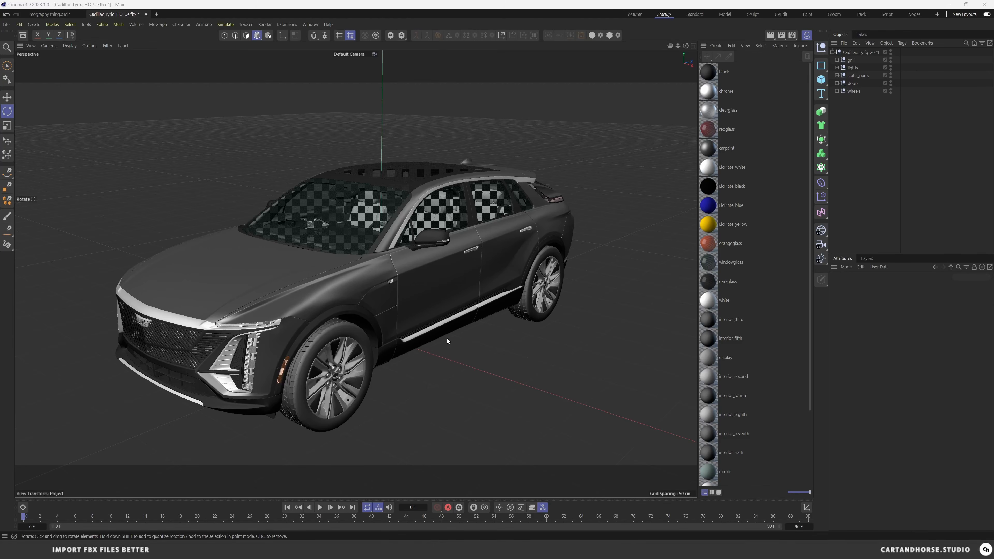
Step: Expand the wheels and doors groups in the car's object hierarchy to inspect their child nulls
{"action": "left_click_drag", "start_coordinate": [467, 247], "coordinate": [390, 274], "text": "alt"}
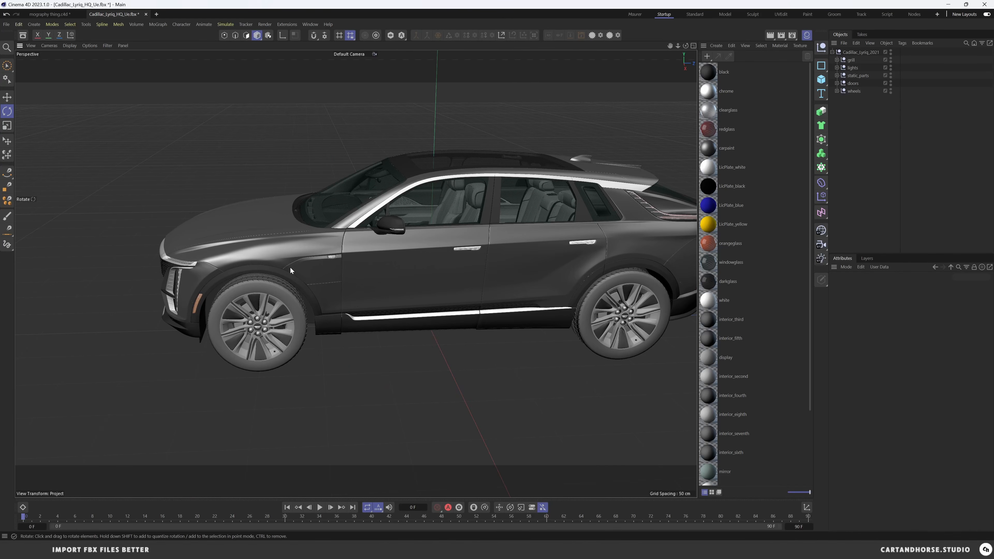
{"action": "left_click", "coordinate": [837, 90]}
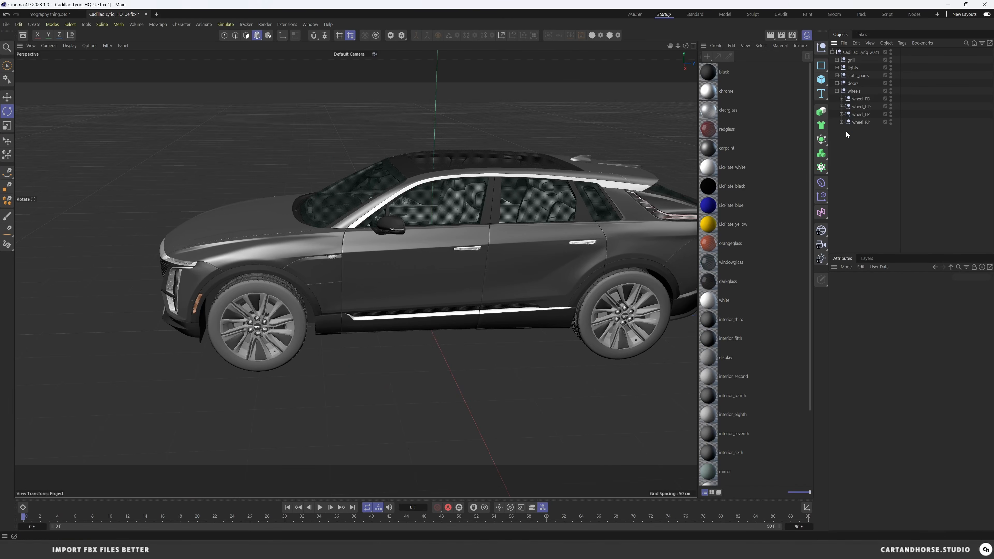
{"action": "left_click", "coordinate": [836, 83]}
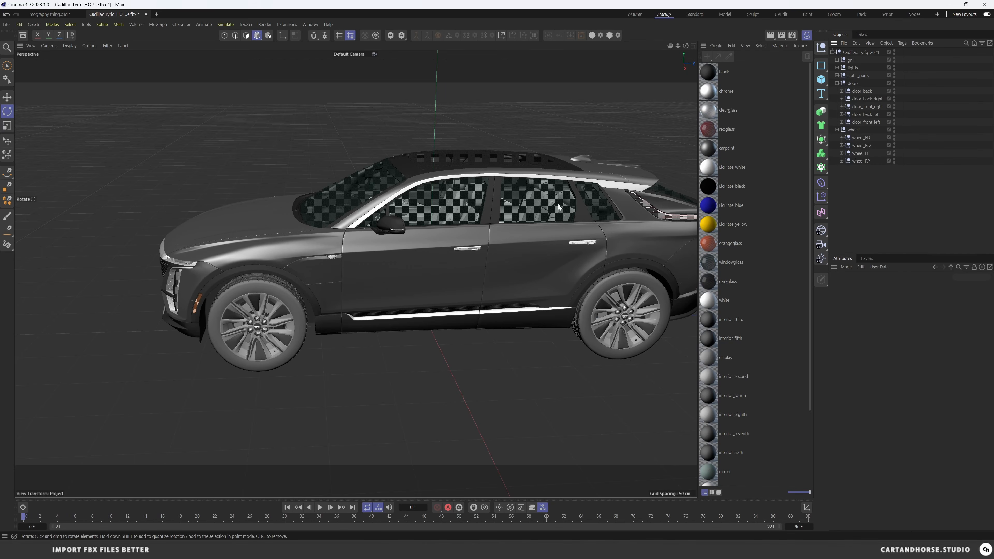
{"action": "left_click_drag", "start_coordinate": [314, 301], "coordinate": [349, 289], "text": "alt"}
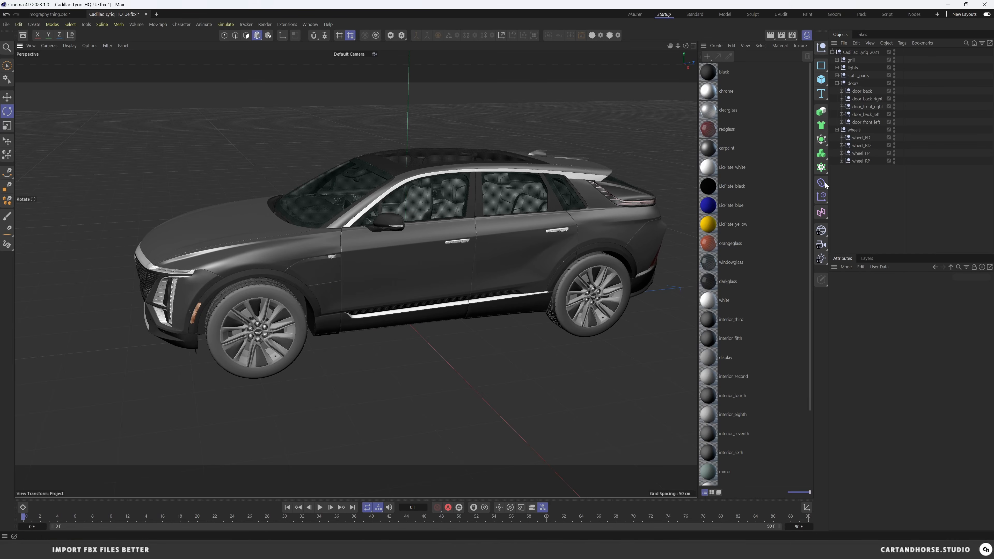
Step: Try rotating the wheel_FD null and its wheel_FD_rotator child, undoing each rotation
{"action": "left_click", "coordinate": [858, 138]}
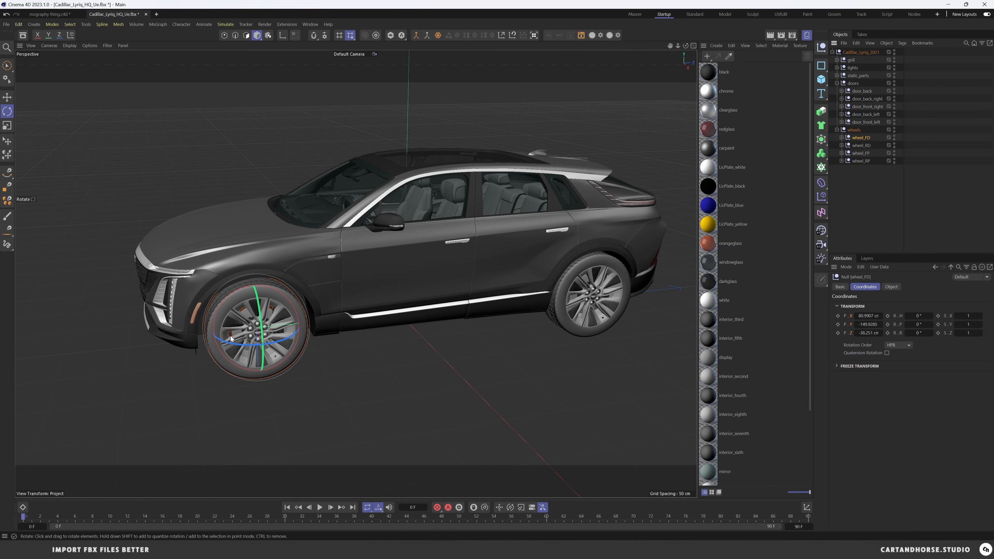
{"action": "mouse_move", "coordinate": [242, 345]}
{"action": "left_mouse_down"}
{"action": "mouse_move", "coordinate": [207, 349]}
{"action": "mouse_move", "coordinate": [335, 350]}
{"action": "mouse_move", "coordinate": [231, 349]}
{"action": "left_mouse_up"}
{"action": "key", "text": "ctrl+z"}
{"action": "left_click", "coordinate": [841, 138]}
{"action": "left_click", "coordinate": [866, 154]}
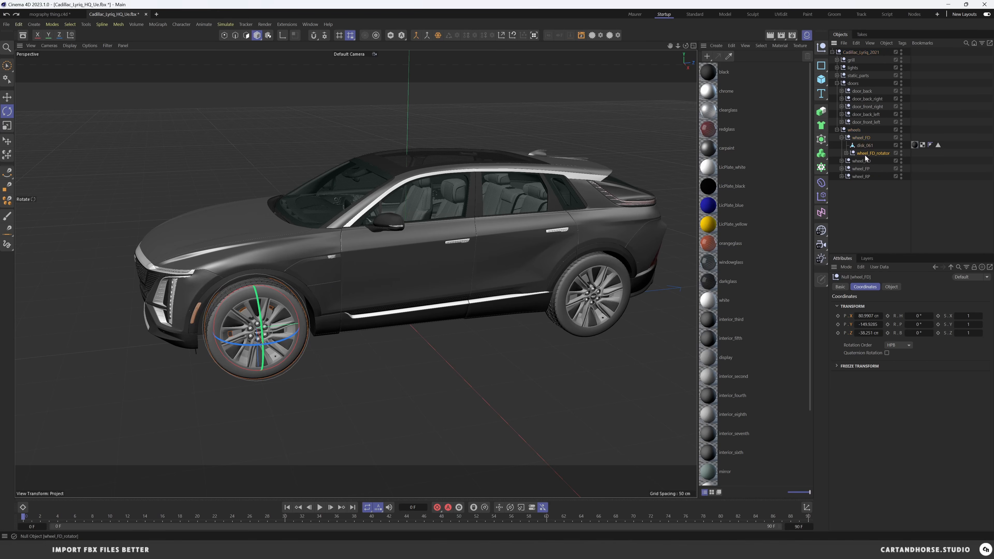
{"action": "left_click_drag", "start_coordinate": [250, 301], "coordinate": [226, 291]}
{"action": "key", "text": "ctrl+z"}
{"action": "key", "text": "ctrl+z"}
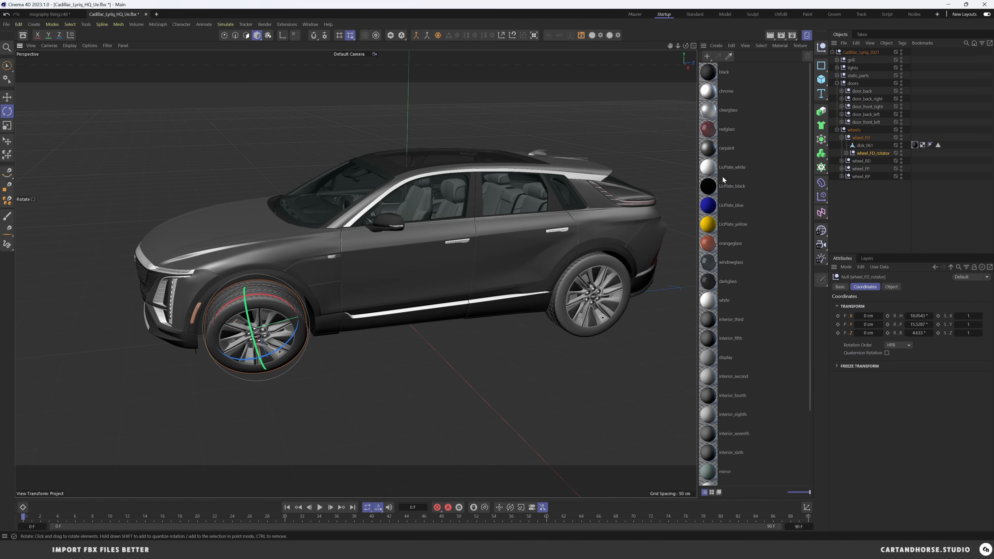
{"action": "left_click", "coordinate": [837, 130]}
{"action": "left_click", "coordinate": [853, 168]}
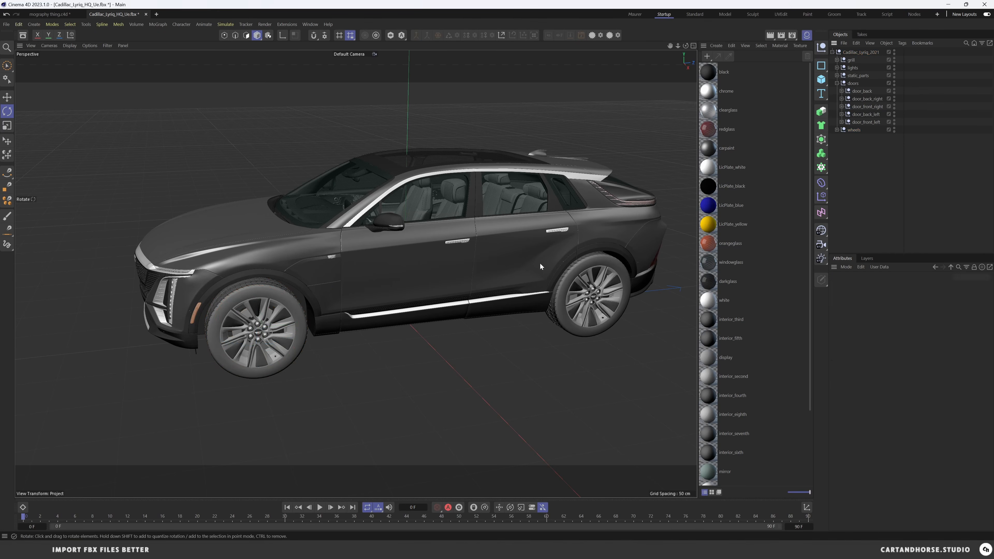
Step: Examine the front wheel's rim up close and the car body from several angles
{"action": "left_click_drag", "start_coordinate": [395, 251], "coordinate": [393, 272], "text": "alt"}
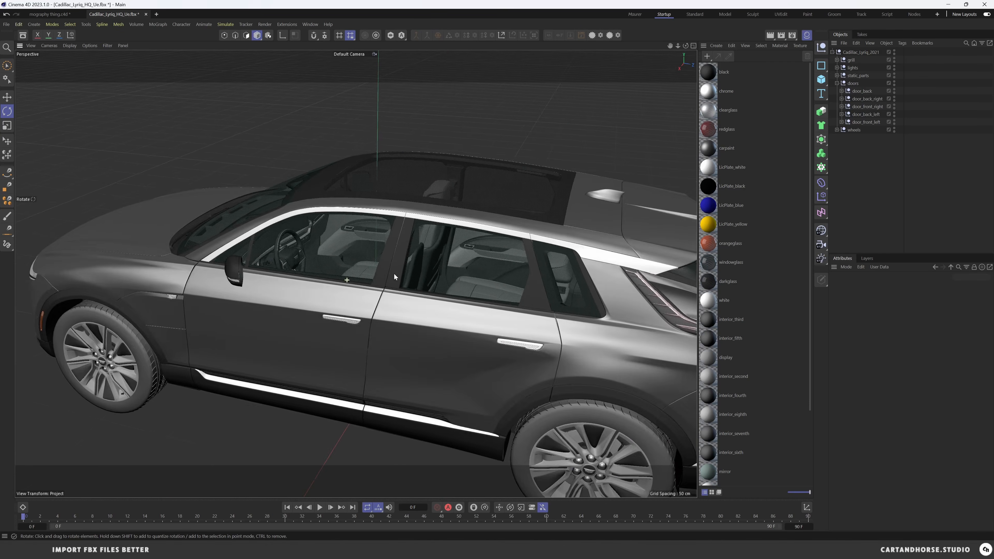
{"action": "middle_click_drag", "start_coordinate": [164, 376], "coordinate": [473, 271], "text": "alt"}
{"action": "scroll", "coordinate": [454, 236], "scroll_direction": "up", "scroll_amount": 4}
{"action": "left_click", "coordinate": [417, 256]}
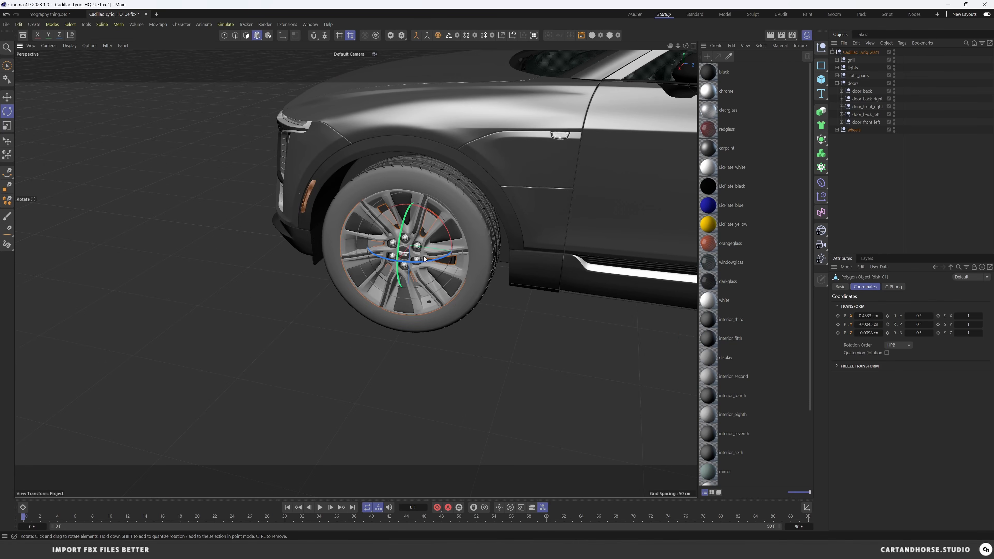
{"action": "left_click_drag", "start_coordinate": [423, 256], "coordinate": [392, 261], "text": "alt"}
{"action": "left_click_drag", "start_coordinate": [355, 228], "coordinate": [457, 308], "text": "alt"}
{"action": "key", "text": "ctrl+z"}
{"action": "left_click", "coordinate": [863, 168]}
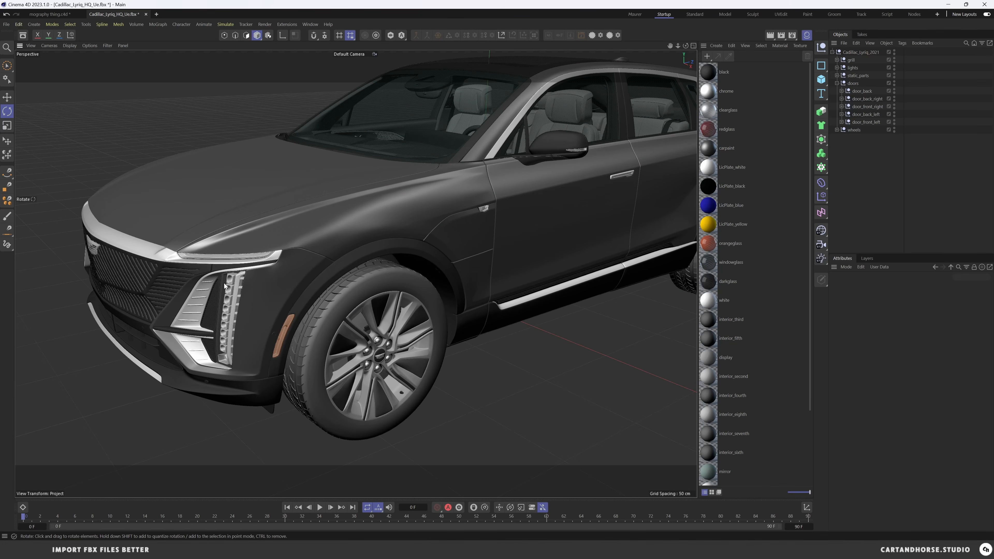
{"action": "left_click_drag", "start_coordinate": [253, 247], "coordinate": [397, 235], "text": "alt"}
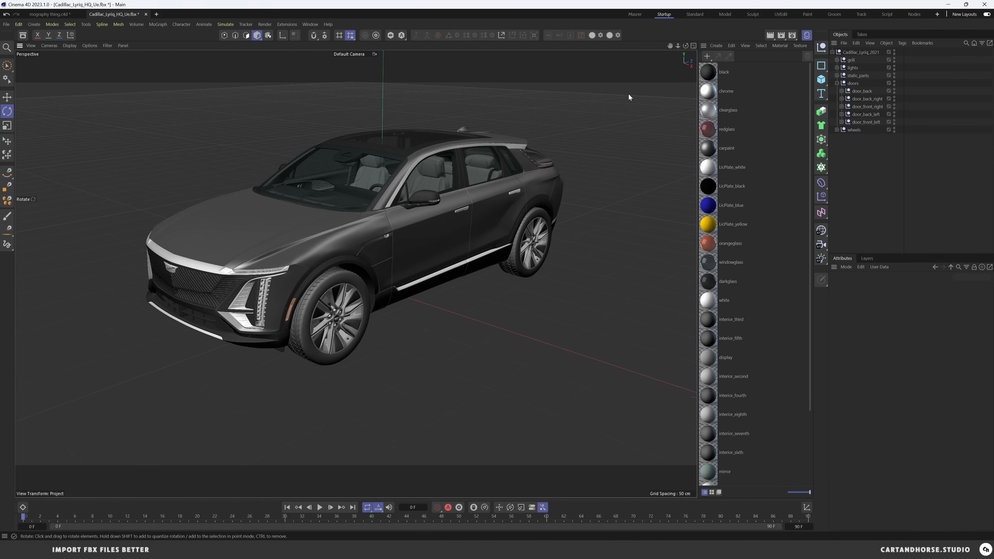
Step: Switch to Unreal Engine and bring the Cadillac_Lyriq_HQ_Ue FBX file from the vehicles folder into the method_1 content folder
{"action": "left_click", "coordinate": [949, 7]}
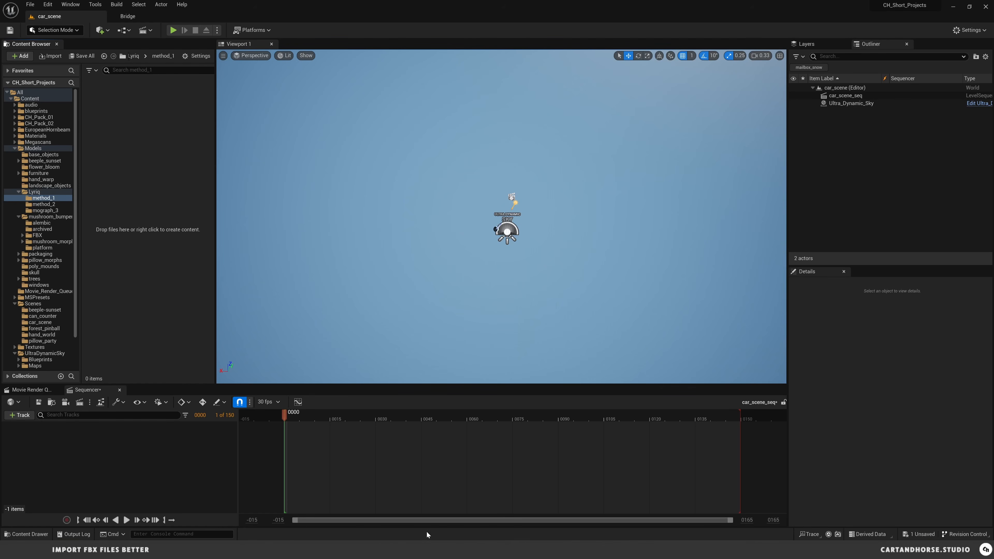
{"action": "mouse_move", "coordinate": [420, 550]}
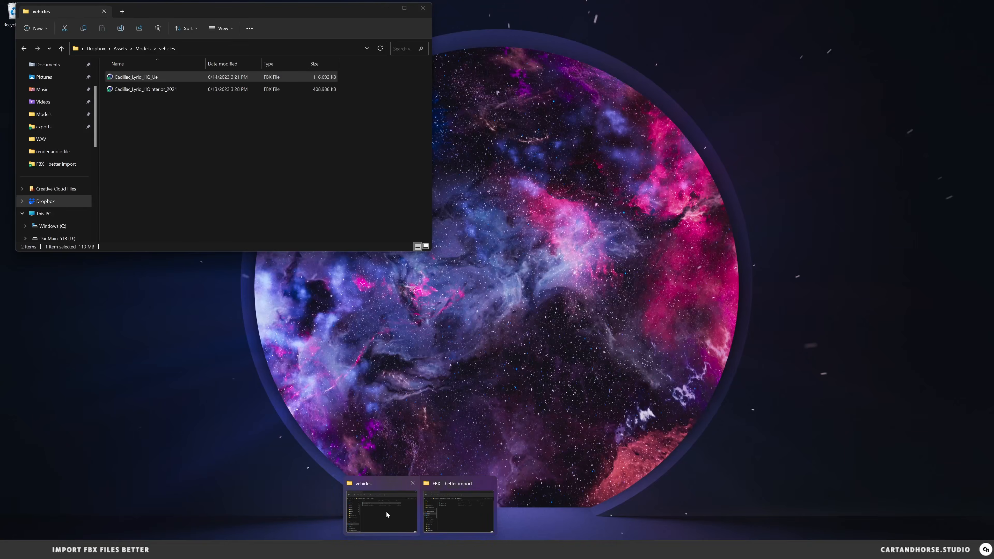
{"action": "left_click", "coordinate": [386, 511]}
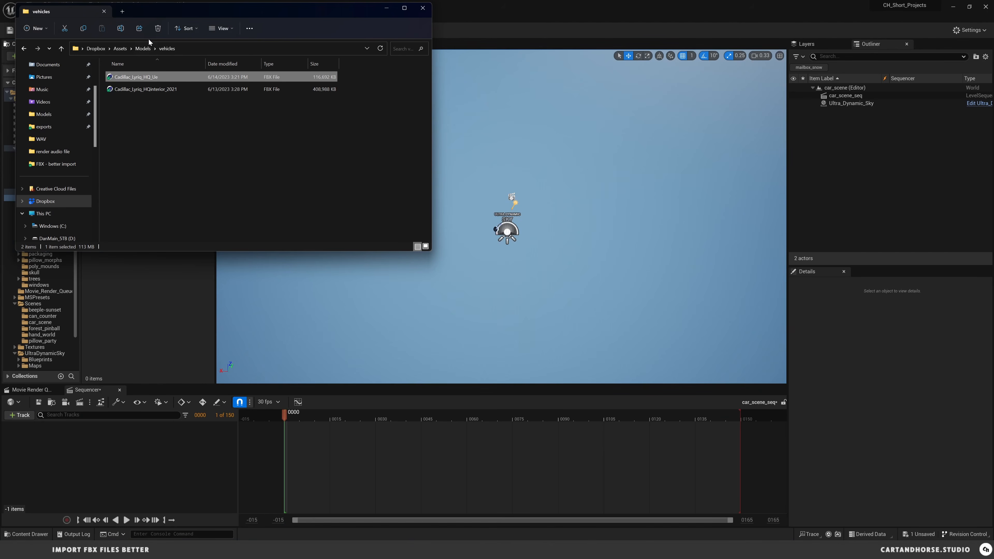
{"action": "left_click_drag", "start_coordinate": [201, 15], "coordinate": [448, 38]}
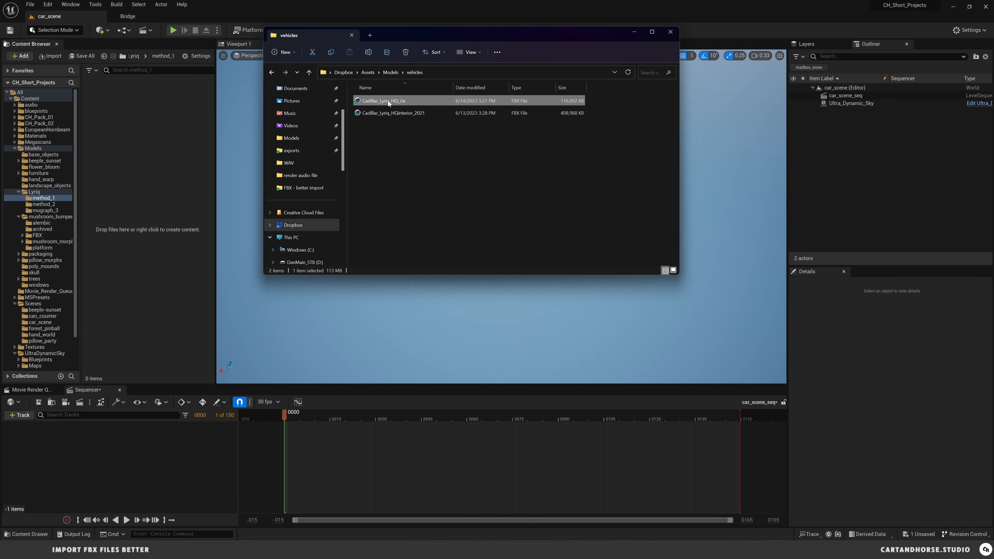
{"action": "left_click_drag", "start_coordinate": [386, 101], "coordinate": [233, 160]}
{"action": "left_click", "coordinate": [254, 5]}
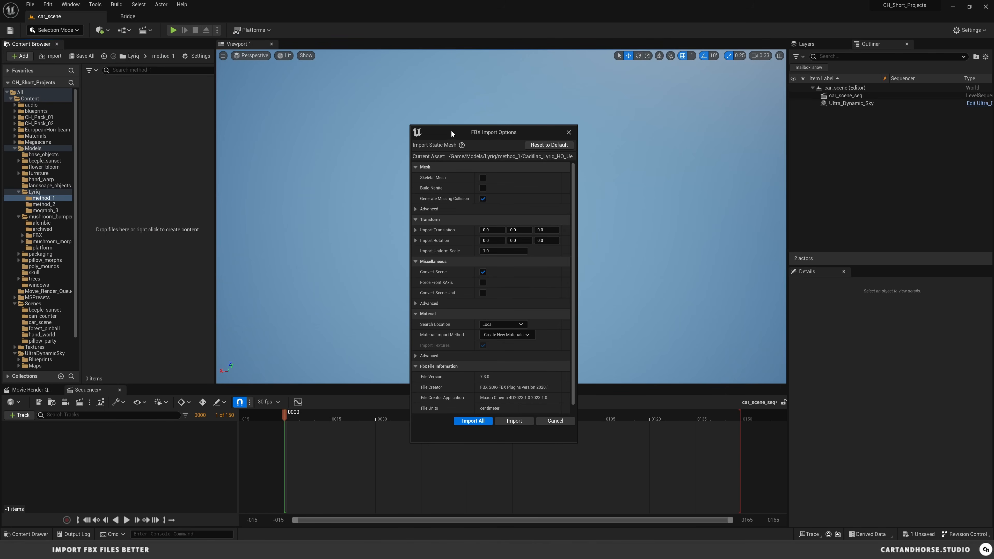
Step: Import the car FBX as static meshes with the default options, then clear and close the message log
{"action": "left_click_drag", "start_coordinate": [451, 129], "coordinate": [416, 74]}
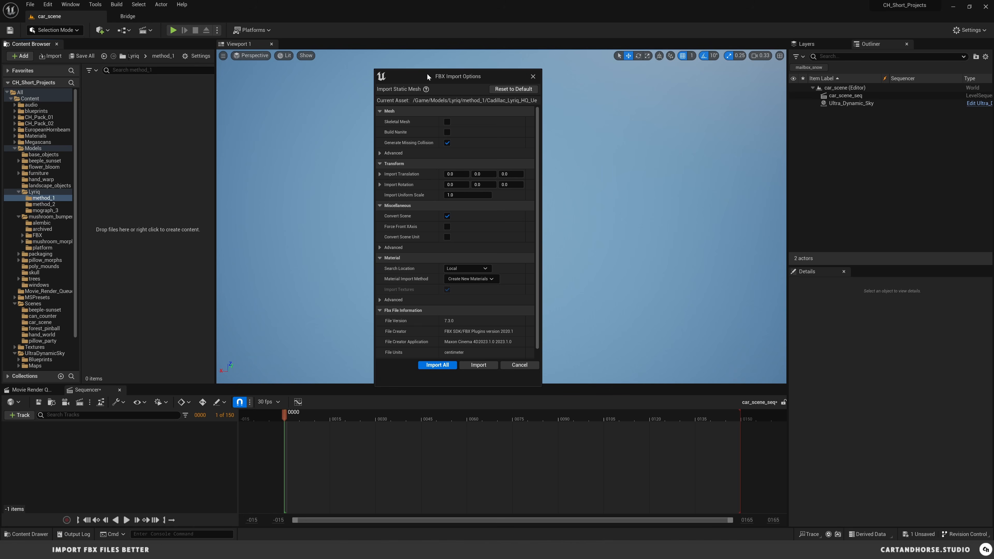
{"action": "left_click_drag", "start_coordinate": [428, 76], "coordinate": [432, 140]}
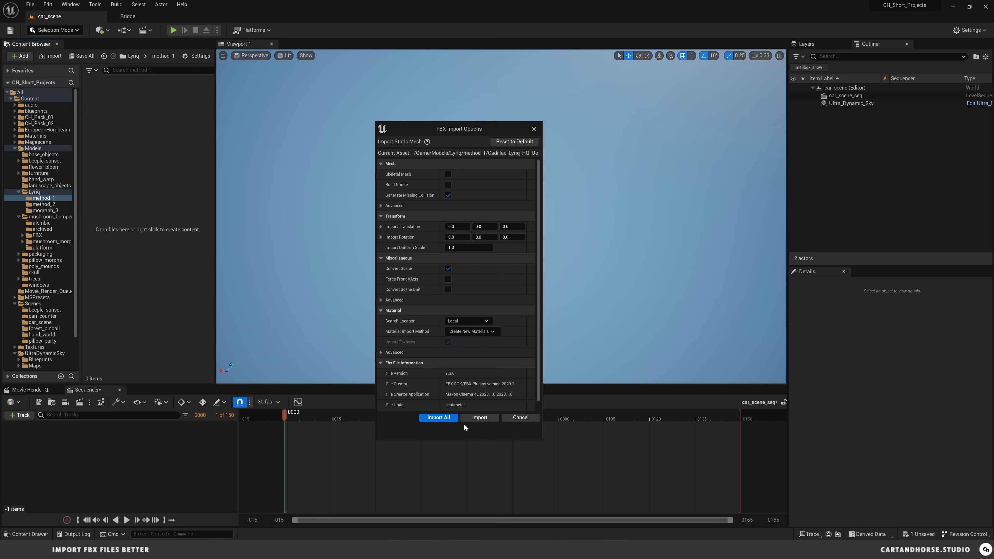
{"action": "left_click", "coordinate": [475, 417]}
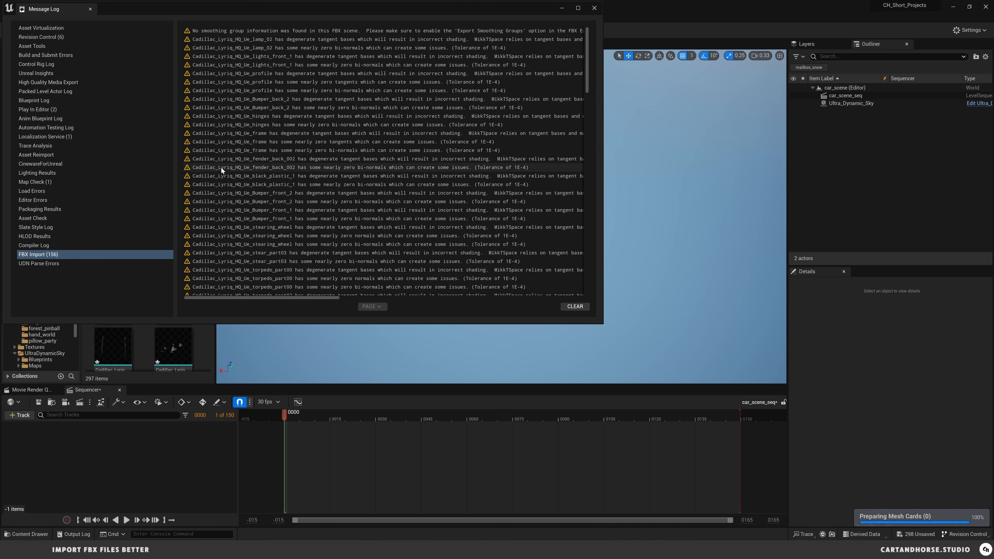
{"action": "left_click", "coordinate": [574, 306]}
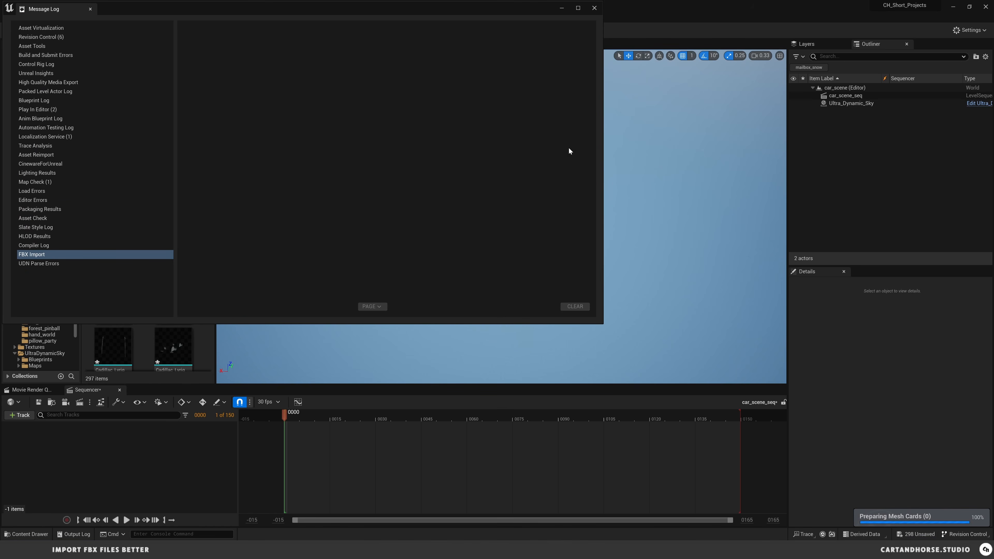
{"action": "left_click", "coordinate": [594, 8]}
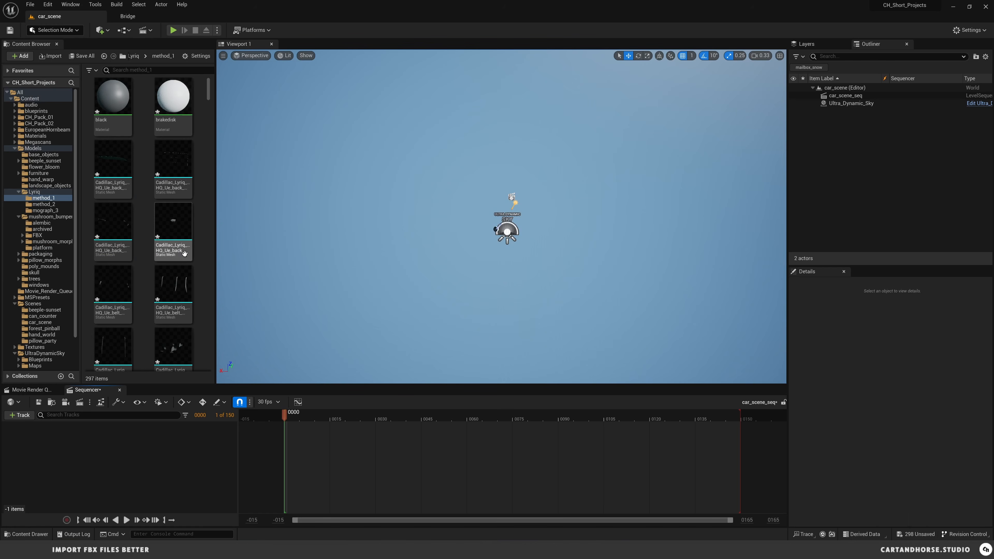
Step: Create a Blueprint class with Actor as its parent in the method_1 folder and name it BP_car
{"action": "scroll", "coordinate": [197, 157], "scroll_direction": "down", "scroll_amount": 3}
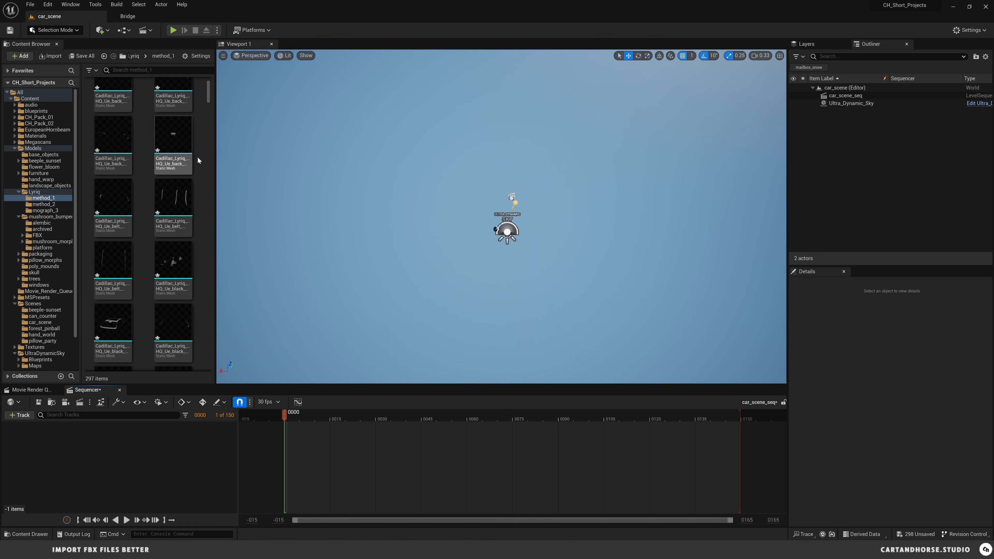
{"action": "scroll", "coordinate": [206, 95], "scroll_direction": "down", "scroll_amount": 5}
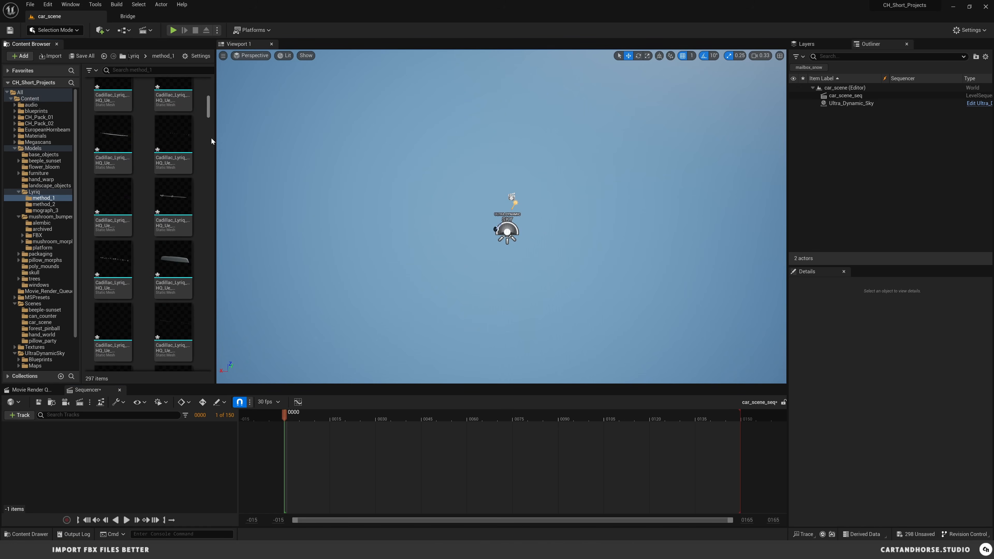
{"action": "mouse_move", "coordinate": [207, 112]}
{"action": "left_mouse_down"}
{"action": "mouse_move", "coordinate": [203, 365]}
{"action": "mouse_move", "coordinate": [207, 94]}
{"action": "left_mouse_up"}
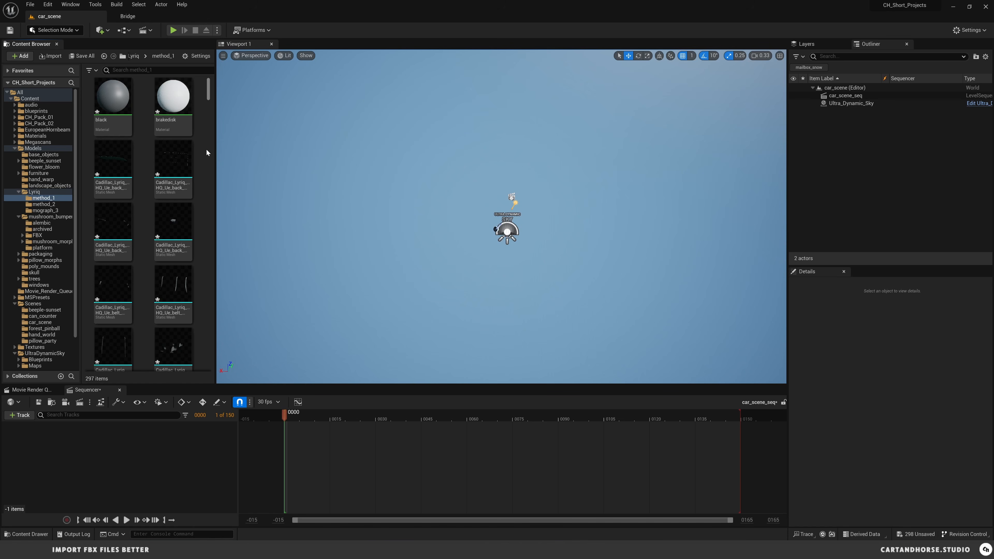
{"action": "right_click", "coordinate": [201, 171]}
{"action": "left_click", "coordinate": [225, 246]}
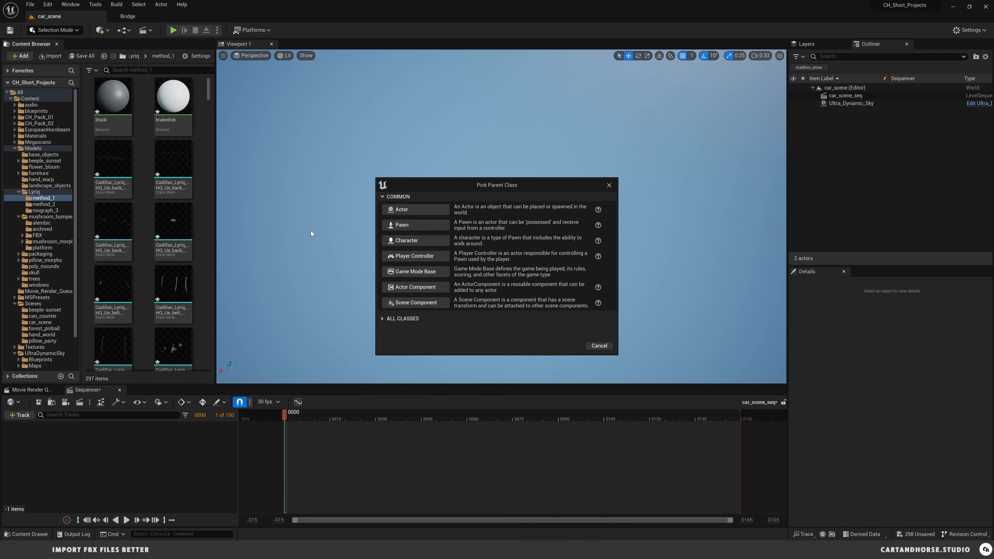
{"action": "left_click", "coordinate": [416, 209]}
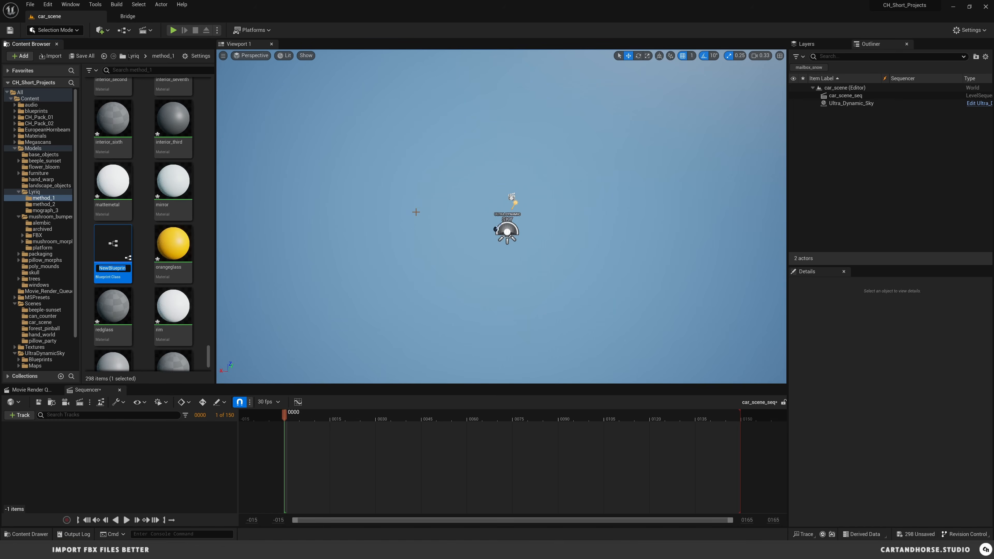
{"action": "type", "text": "BP_carr"}
{"action": "key", "text": "BackSpace"}
{"action": "key", "text": "Return"}
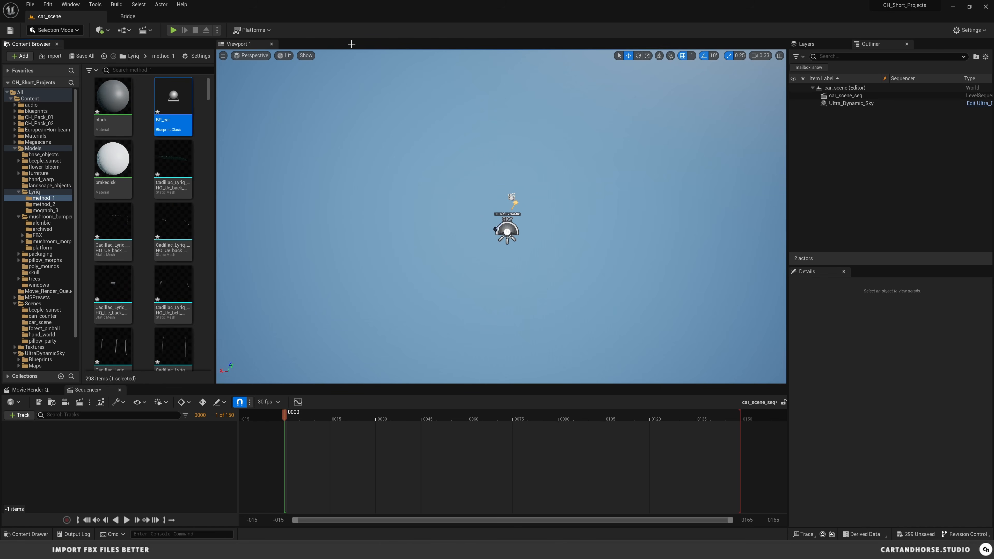
Step: Open BP_car for editing and resize its window so the content browser's assets stay accessible beside it
{"action": "double_click", "coordinate": [162, 116]}
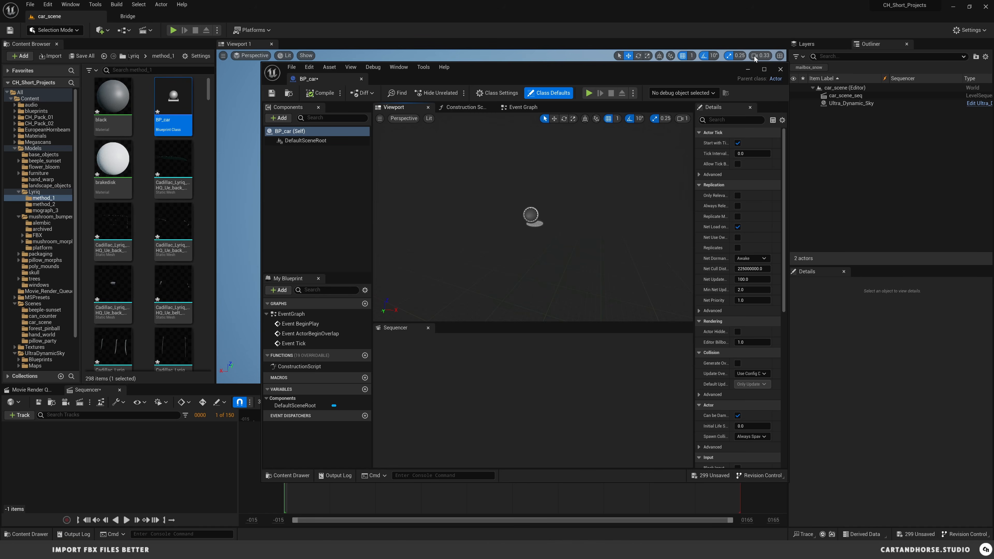
{"action": "left_click_drag", "start_coordinate": [788, 61], "coordinate": [988, 8]}
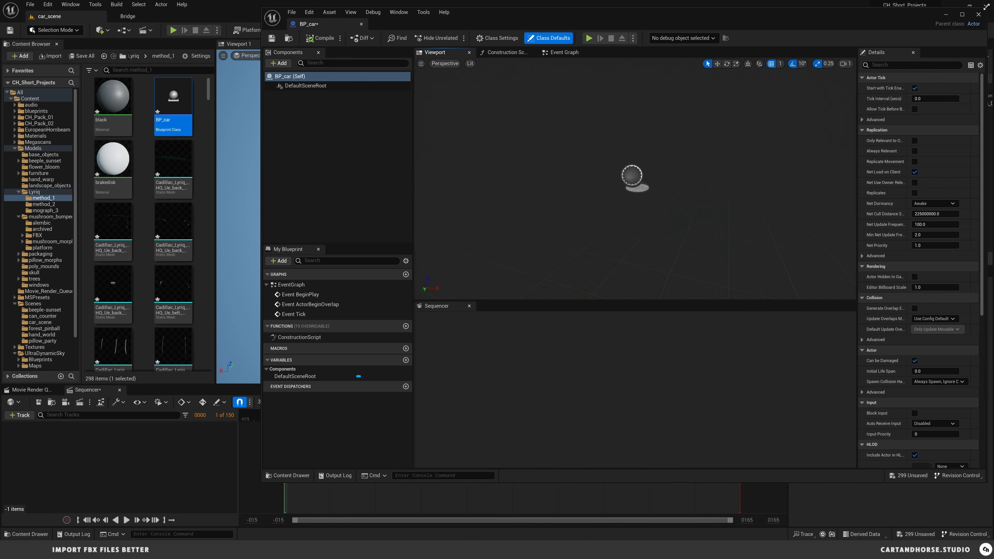
{"action": "left_click_drag", "start_coordinate": [261, 483], "coordinate": [213, 516]}
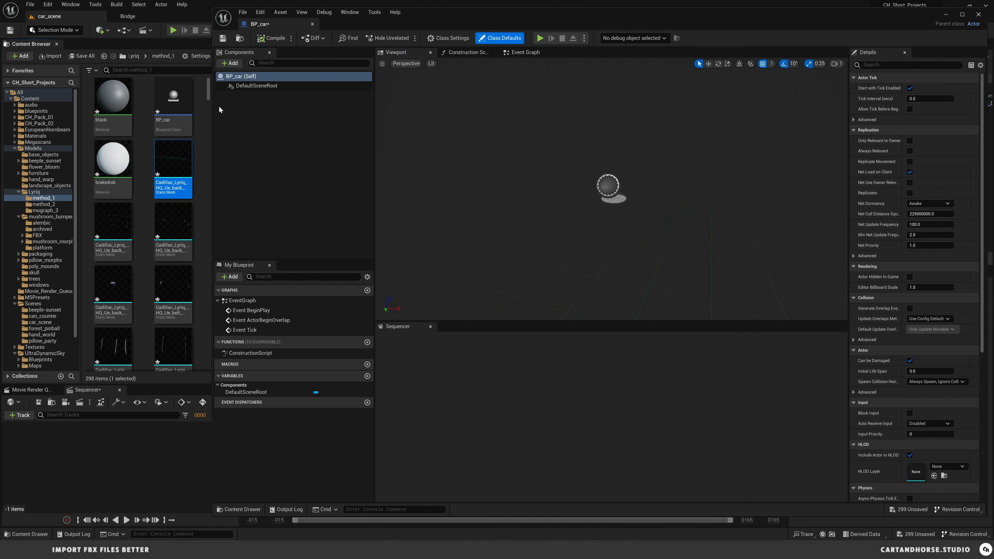
Step: Add all the imported Cadillac_Lyriq static meshes to BP_car under DefaultSceneRoot and view the assembled car
{"action": "left_click_drag", "start_coordinate": [209, 87], "coordinate": [213, 344]}
{"action": "scroll", "coordinate": [113, 247], "scroll_direction": "up", "scroll_amount": 2}
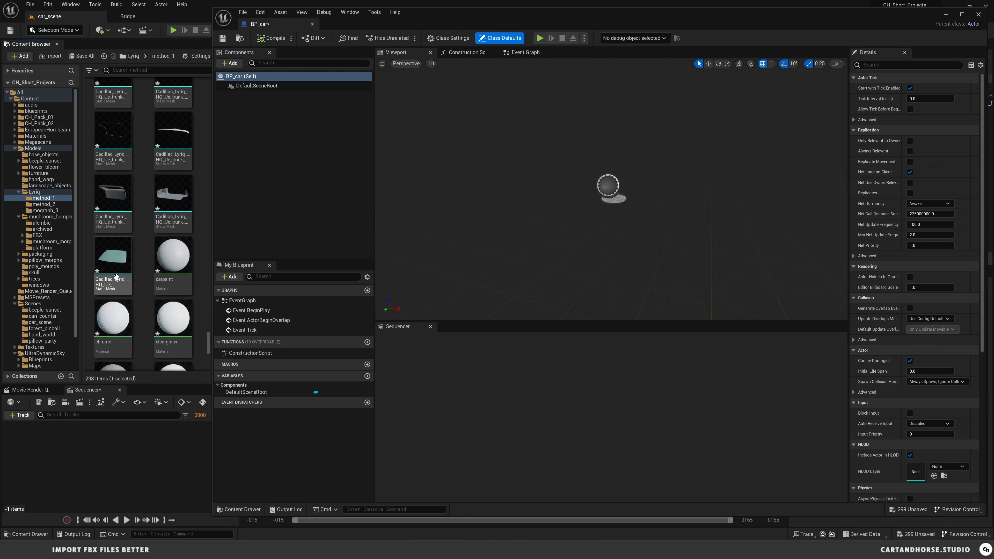
{"action": "left_click", "coordinate": [110, 250], "text": "shift"}
{"action": "left_click_drag", "start_coordinate": [110, 258], "coordinate": [252, 86]}
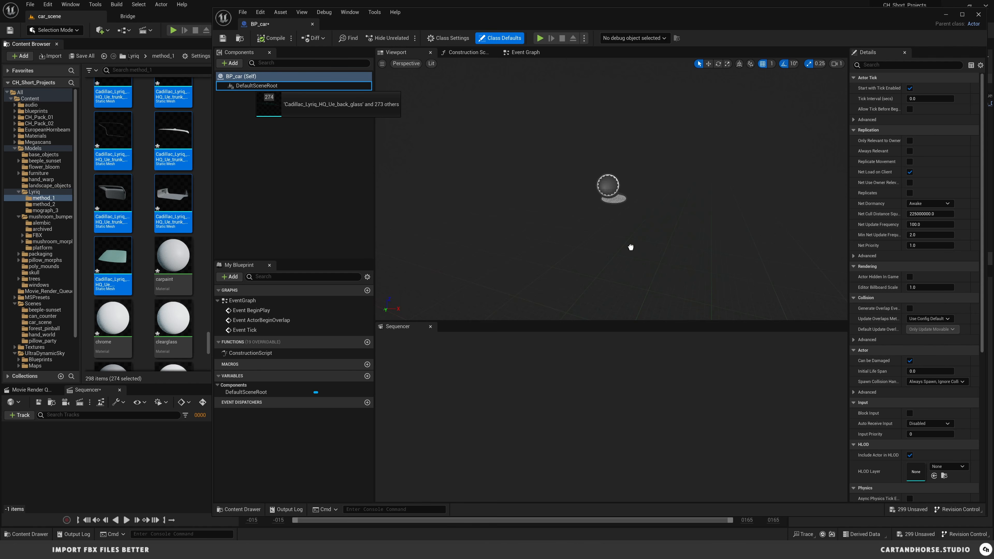
{"action": "left_click_drag", "start_coordinate": [252, 86], "coordinate": [253, 86]}
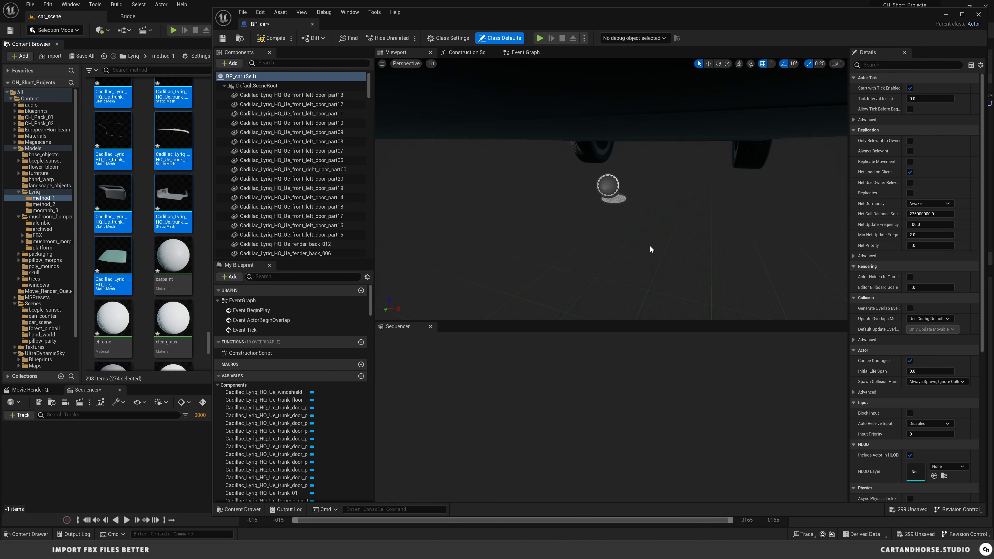
{"action": "right_click_drag", "start_coordinate": [629, 203], "coordinate": [629, 176]}
{"action": "scroll", "coordinate": [629, 202], "scroll_direction": "up", "scroll_amount": 4}
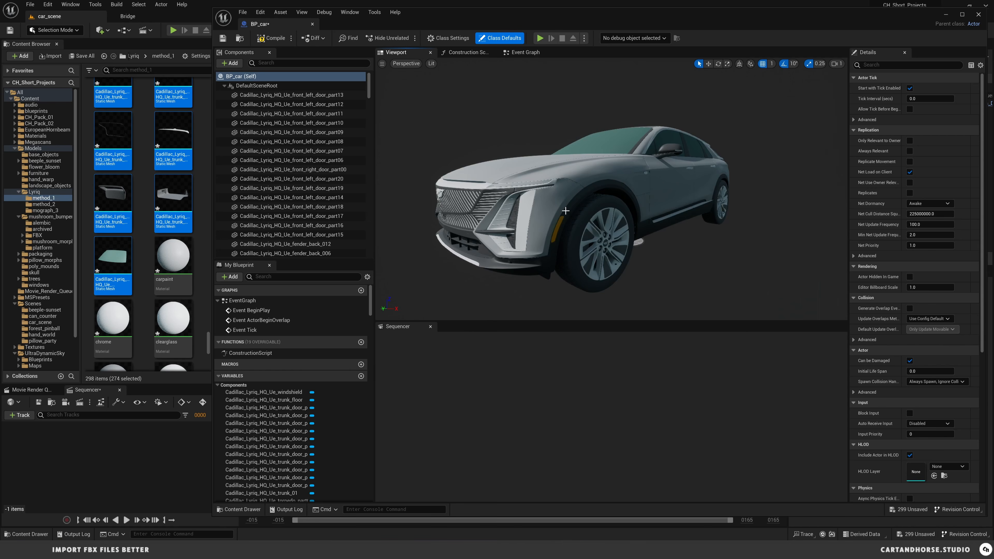
Step: Close the Sequencer panel in the BP_car editor and select the front tire to examine where its pivot sits
{"action": "mouse_move", "coordinate": [534, 224]}
{"action": "right_mouse_down"}
{"action": "mouse_move", "coordinate": [473, 223]}
{"action": "mouse_move", "coordinate": [495, 226]}
{"action": "mouse_move", "coordinate": [513, 246]}
{"action": "mouse_move", "coordinate": [521, 233]}
{"action": "right_mouse_up"}
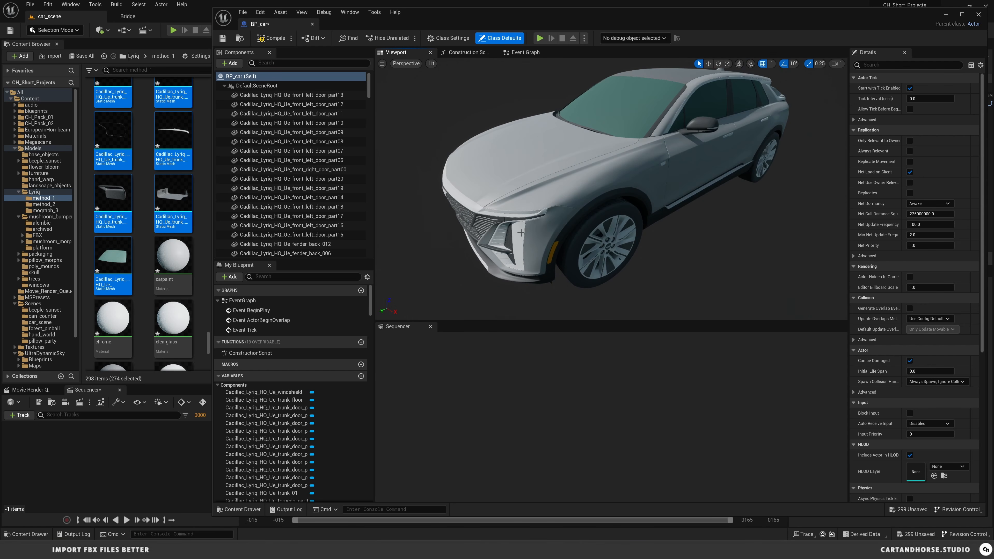
{"action": "left_click", "coordinate": [431, 325]}
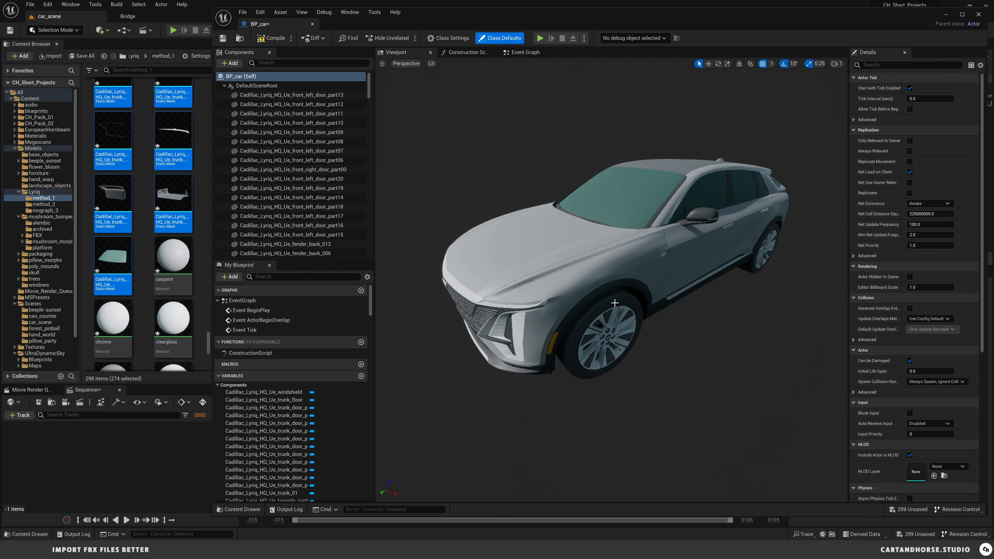
{"action": "right_click_drag", "start_coordinate": [615, 303], "coordinate": [557, 215]}
{"action": "left_click", "coordinate": [577, 230]}
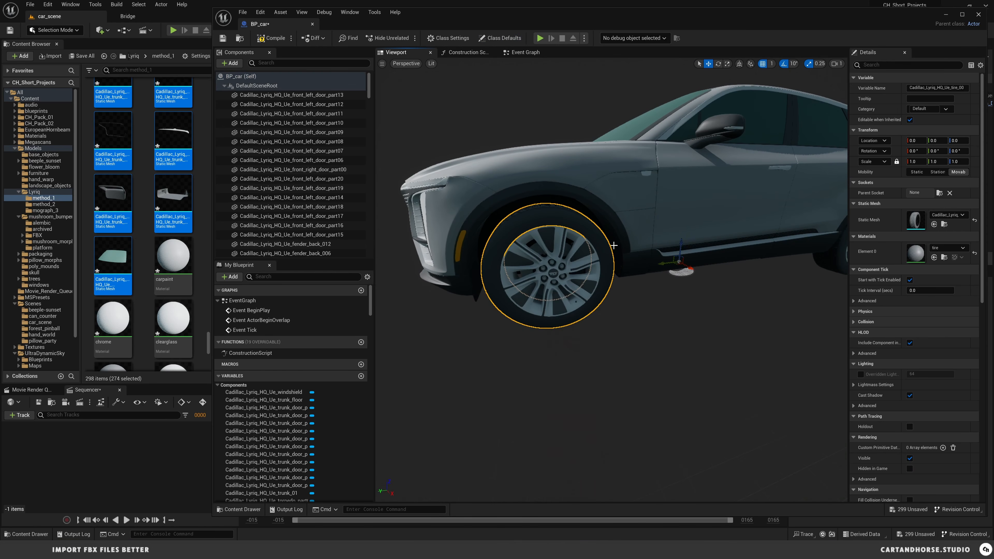
{"action": "mouse_move", "coordinate": [613, 245]}
{"action": "right_mouse_down"}
{"action": "mouse_move", "coordinate": [622, 215]}
{"action": "mouse_move", "coordinate": [650, 251]}
{"action": "mouse_move", "coordinate": [609, 251]}
{"action": "right_mouse_up"}
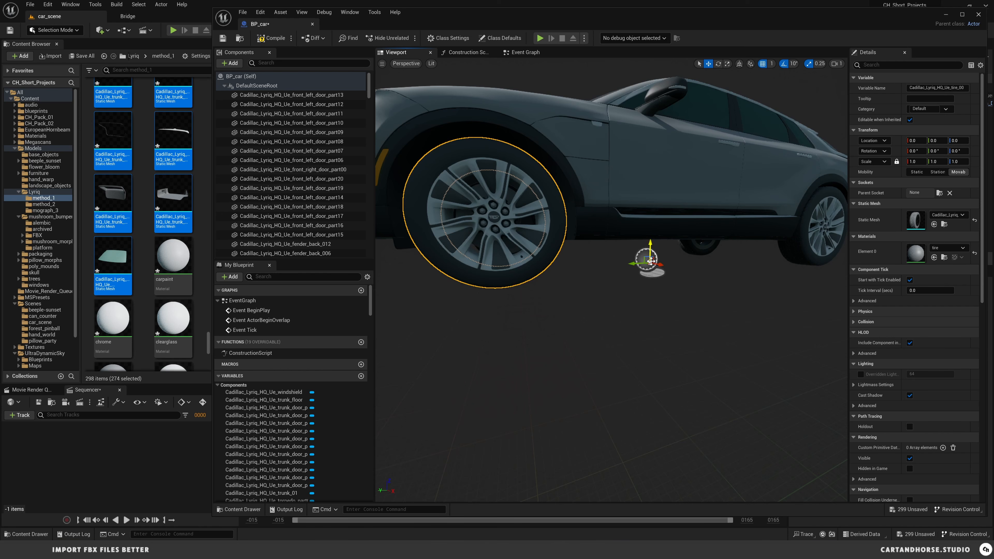
{"action": "left_click_drag", "start_coordinate": [553, 255], "coordinate": [580, 262], "text": "alt"}
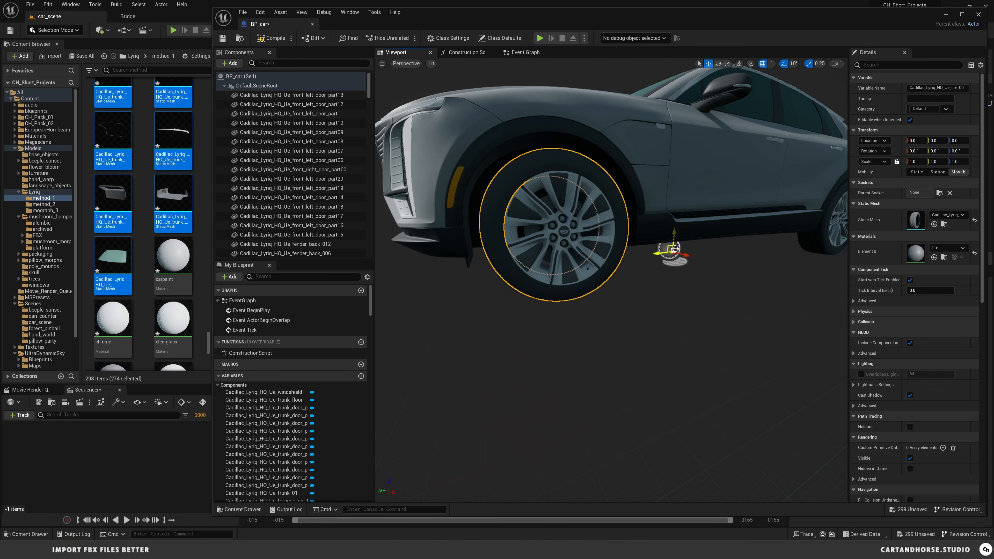
Step: Try rotating the front tire around its pivot, and undo the rotation
{"action": "right_click_drag", "start_coordinate": [686, 243], "coordinate": [680, 250]}
{"action": "key", "text": "e"}
{"action": "mouse_move", "coordinate": [667, 227]}
{"action": "left_mouse_down"}
{"action": "mouse_move", "coordinate": [676, 208]}
{"action": "mouse_move", "coordinate": [662, 218]}
{"action": "mouse_move", "coordinate": [670, 212]}
{"action": "mouse_move", "coordinate": [659, 240]}
{"action": "left_mouse_up"}
{"action": "key", "text": "ctrl+z"}
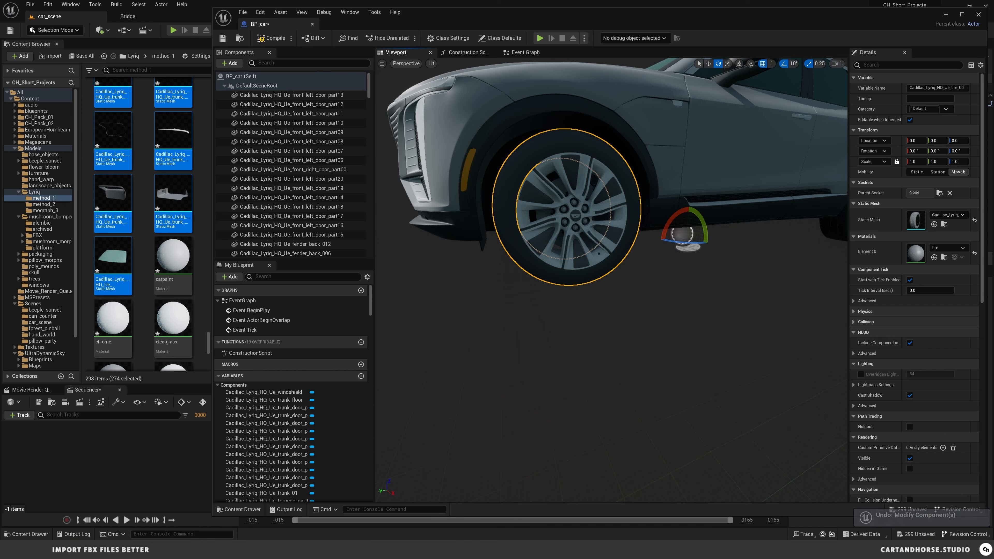
{"action": "left_click_drag", "start_coordinate": [647, 277], "coordinate": [648, 279]}
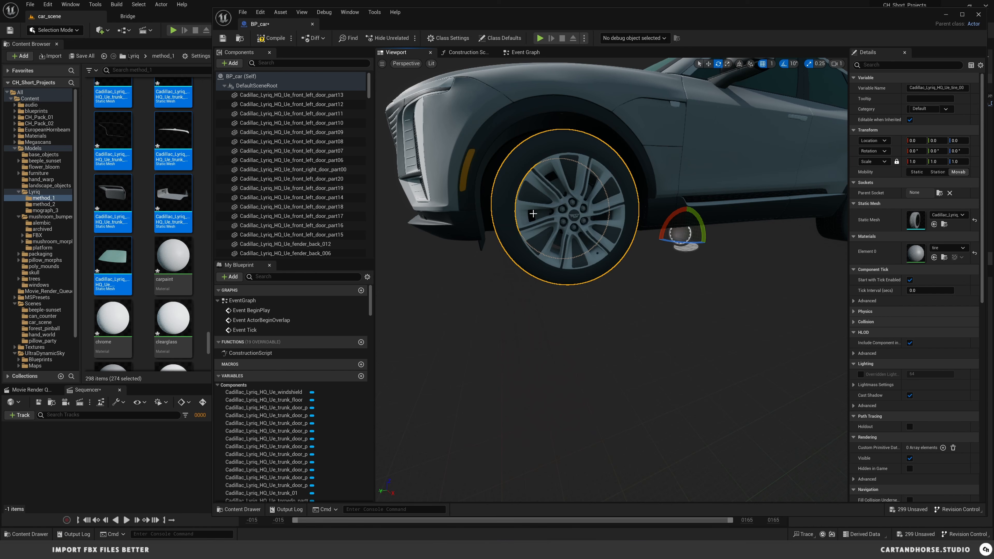
Step: Select DefaultSceneRoot and examine its position relative to the wheels and the car body
{"action": "left_click", "coordinate": [266, 96]}
{"action": "left_click", "coordinate": [266, 87]}
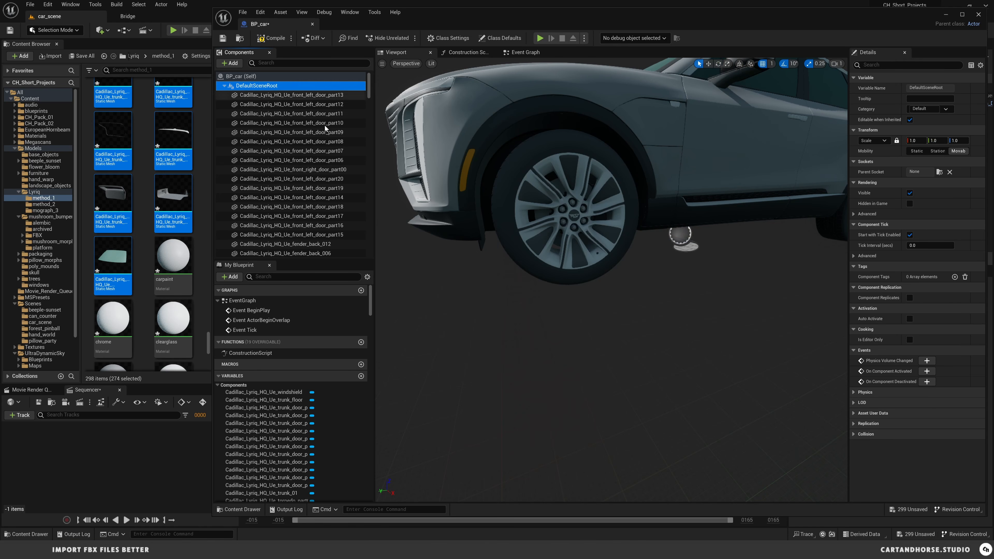
{"action": "mouse_move", "coordinate": [707, 259]}
{"action": "right_mouse_down"}
{"action": "mouse_move", "coordinate": [661, 259]}
{"action": "mouse_move", "coordinate": [704, 251]}
{"action": "mouse_move", "coordinate": [673, 255]}
{"action": "mouse_move", "coordinate": [707, 260]}
{"action": "right_mouse_up"}
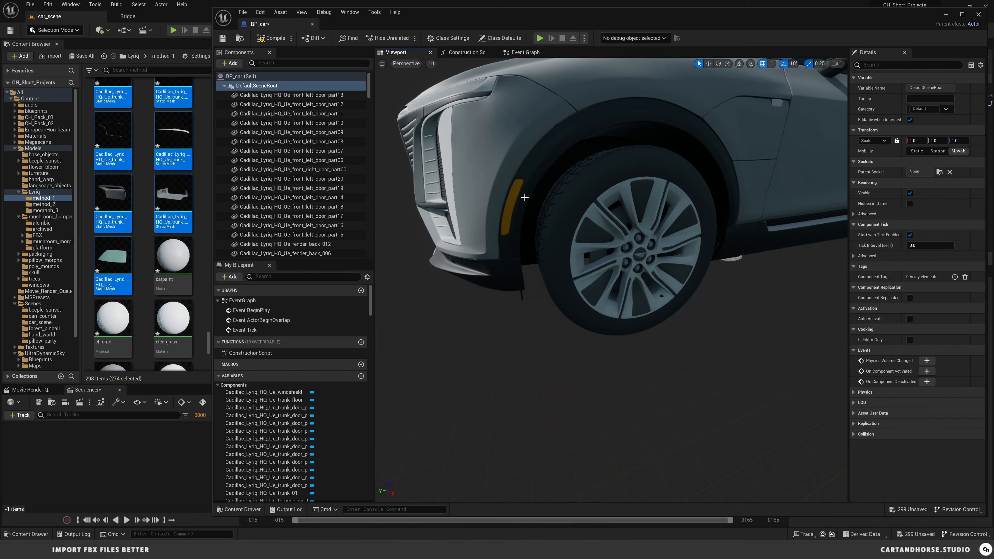
{"action": "left_click_drag", "start_coordinate": [570, 196], "coordinate": [610, 199], "text": "alt"}
{"action": "right_click_drag", "start_coordinate": [571, 195], "coordinate": [536, 195], "text": "alt"}
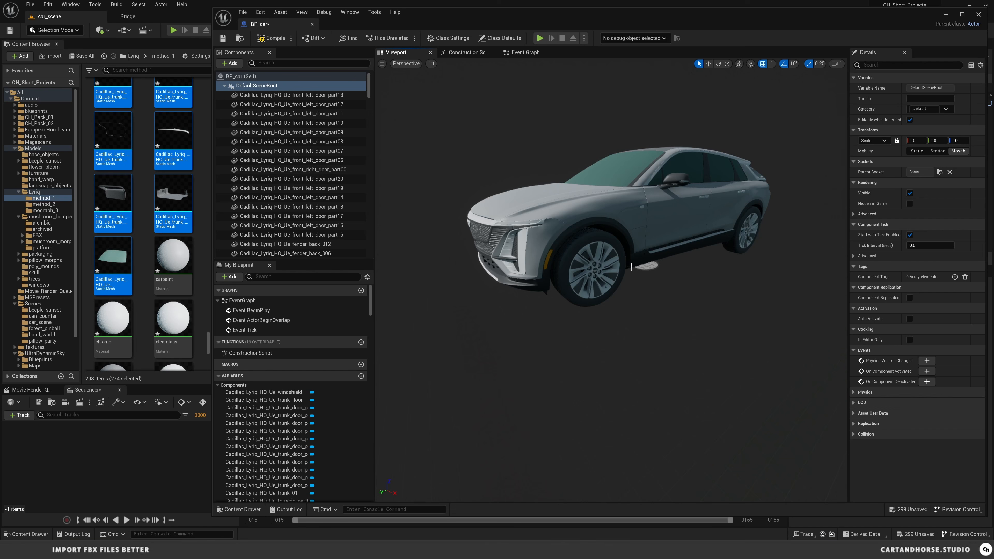
{"action": "left_click_drag", "start_coordinate": [654, 277], "coordinate": [619, 226], "text": "alt"}
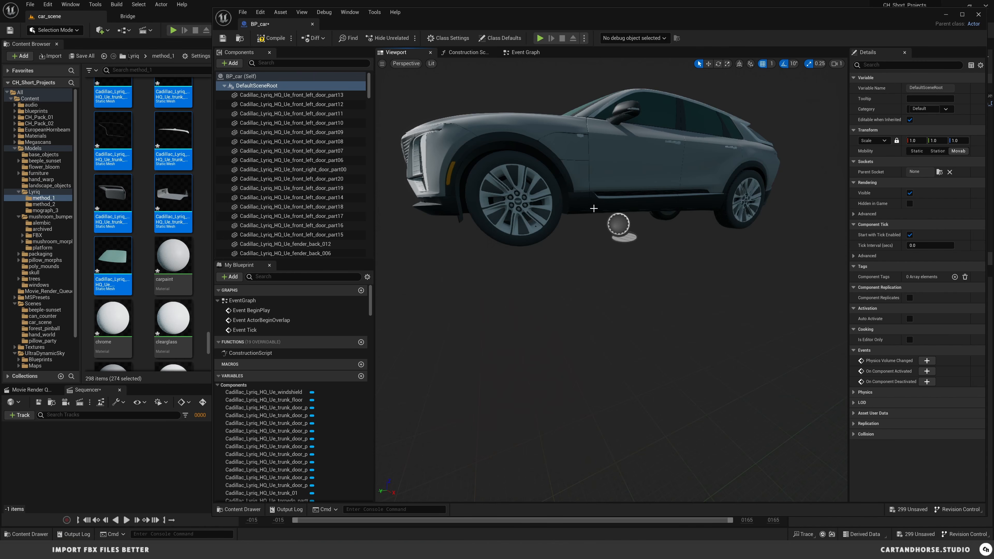
{"action": "left_click_drag", "start_coordinate": [594, 208], "coordinate": [597, 184], "text": "alt"}
{"action": "left_click_drag", "start_coordinate": [575, 238], "coordinate": [575, 188], "text": "alt"}
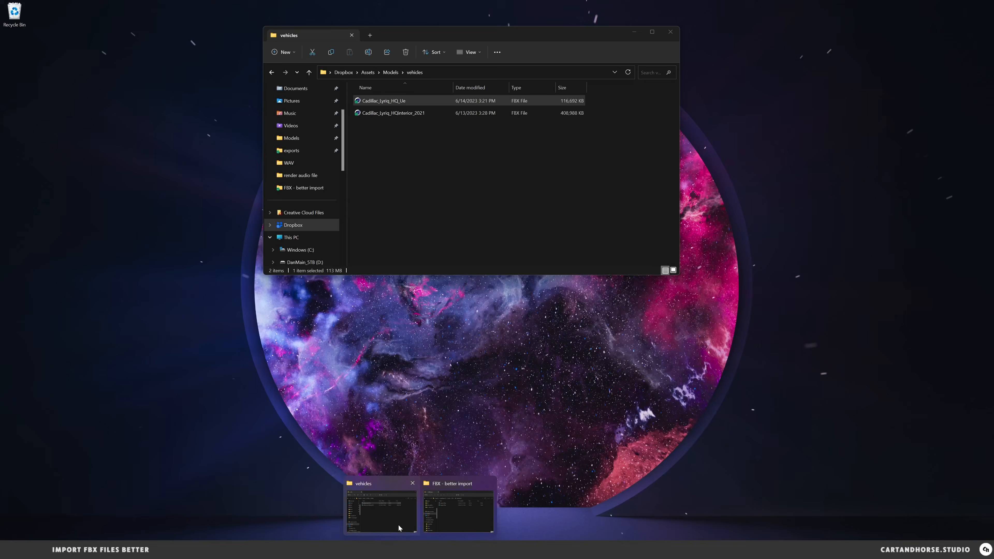
Step: Switch to File Explorer, copy the path of the vehicles folder, and return to Unreal Engine
{"action": "left_click", "coordinate": [398, 524]}
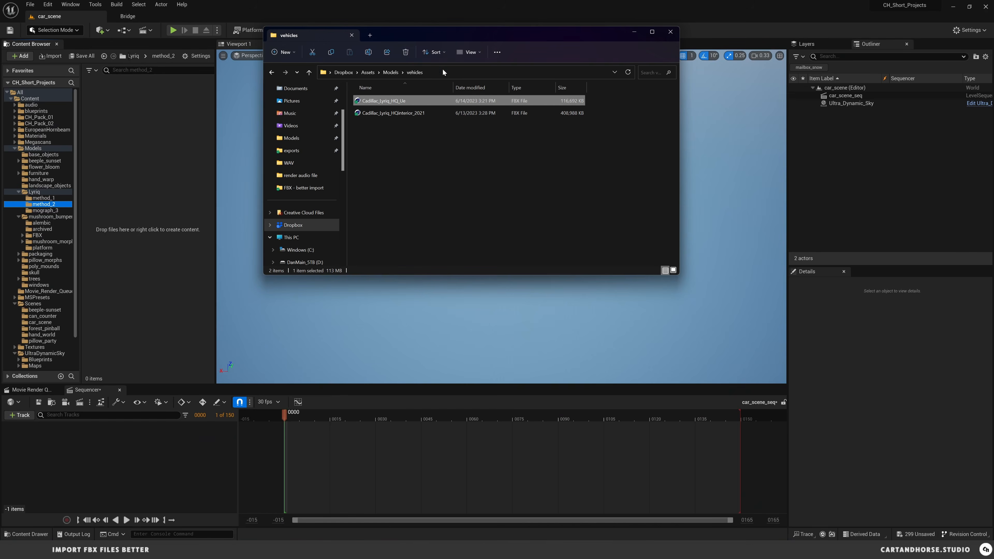
{"action": "left_click", "coordinate": [443, 72]}
{"action": "left_click", "coordinate": [211, 283]}
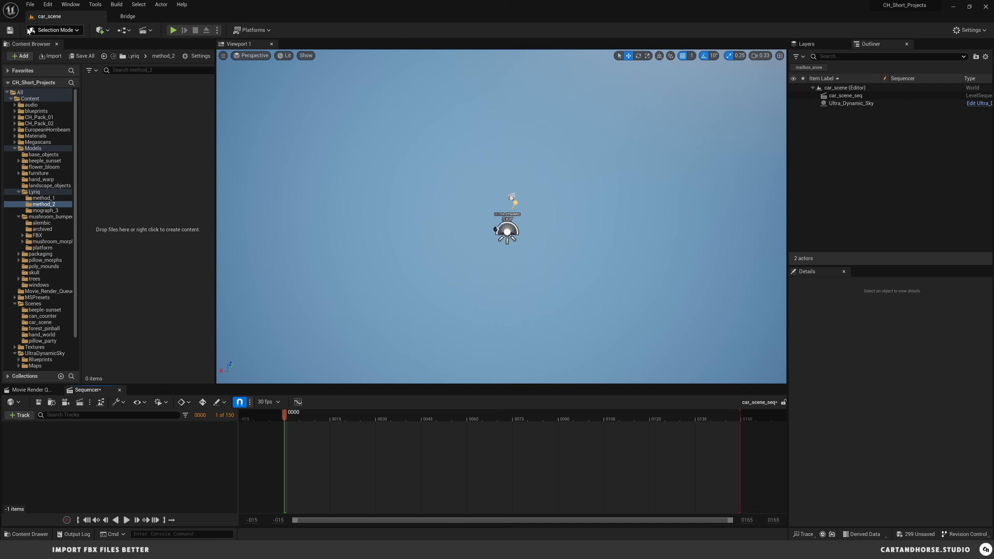
Step: Start an Import Into Level using the file Cadillac_Lyriq_HQ_Ue from the copied vehicles folder path
{"action": "left_click", "coordinate": [30, 5]}
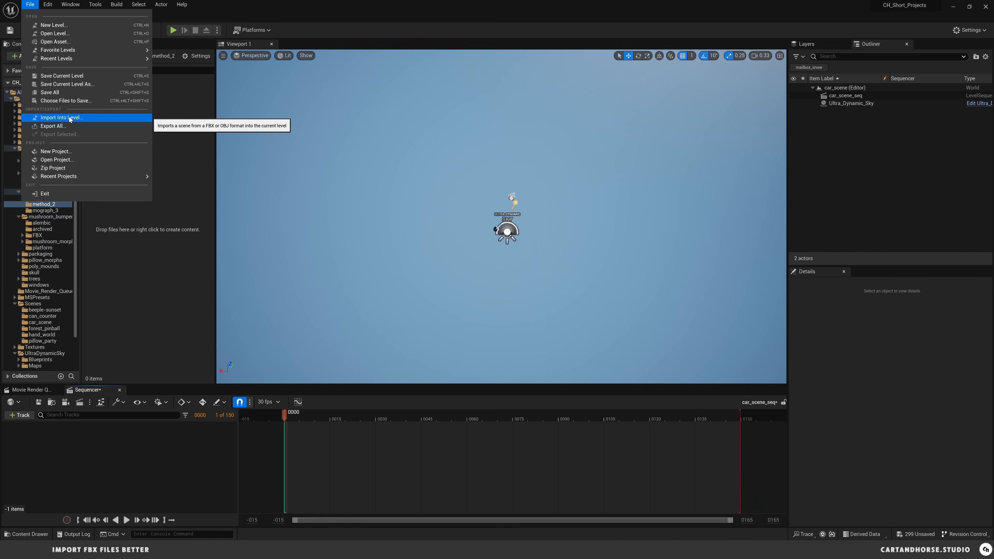
{"action": "left_click", "coordinate": [62, 118]}
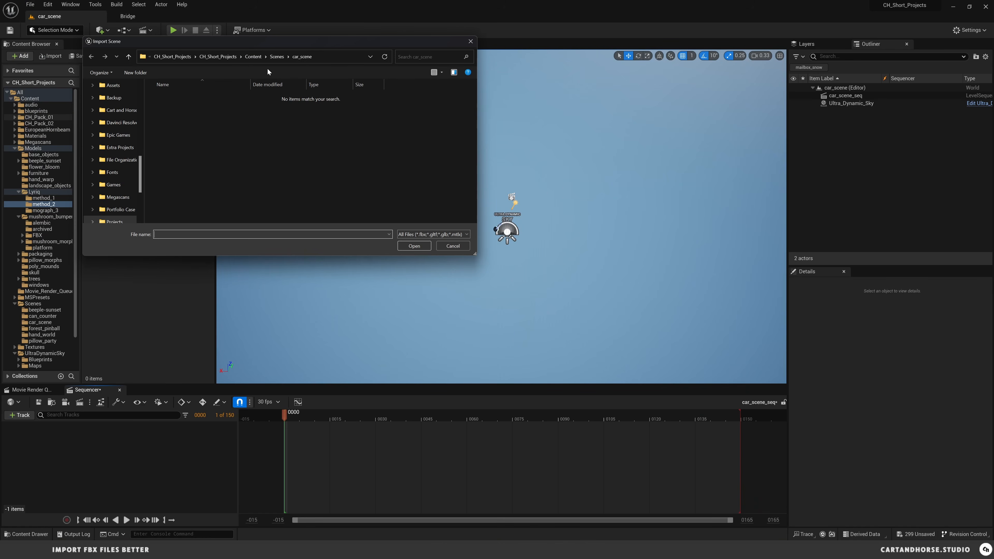
{"action": "left_click", "coordinate": [329, 57]}
{"action": "key", "text": "ctrl+v"}
{"action": "key", "text": "Return"}
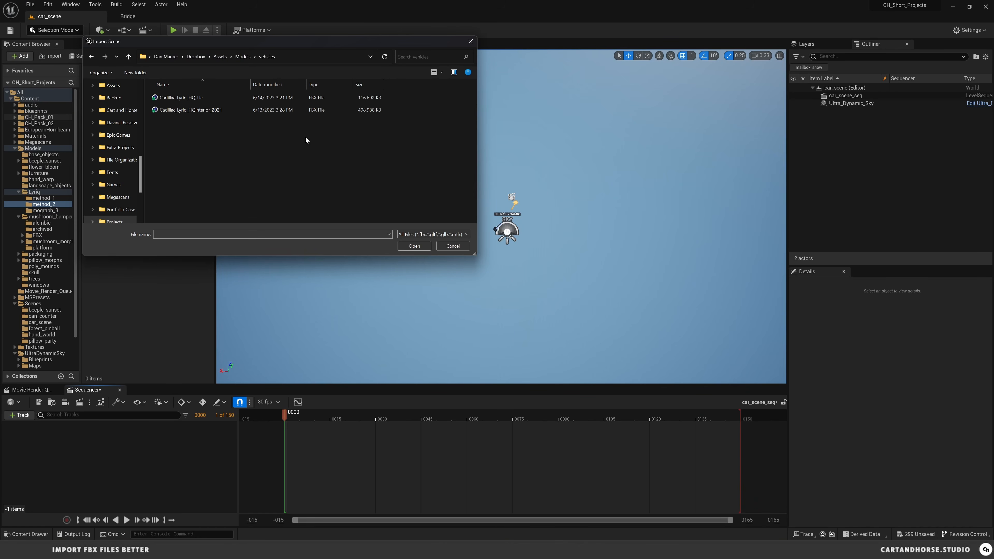
{"action": "left_click_drag", "start_coordinate": [308, 41], "coordinate": [457, 75]}
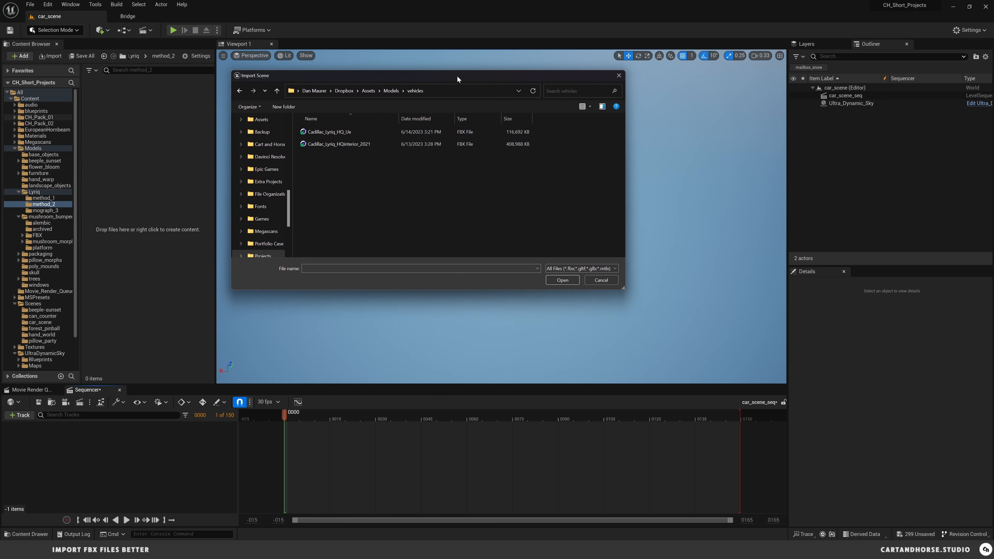
{"action": "left_click", "coordinate": [330, 131]}
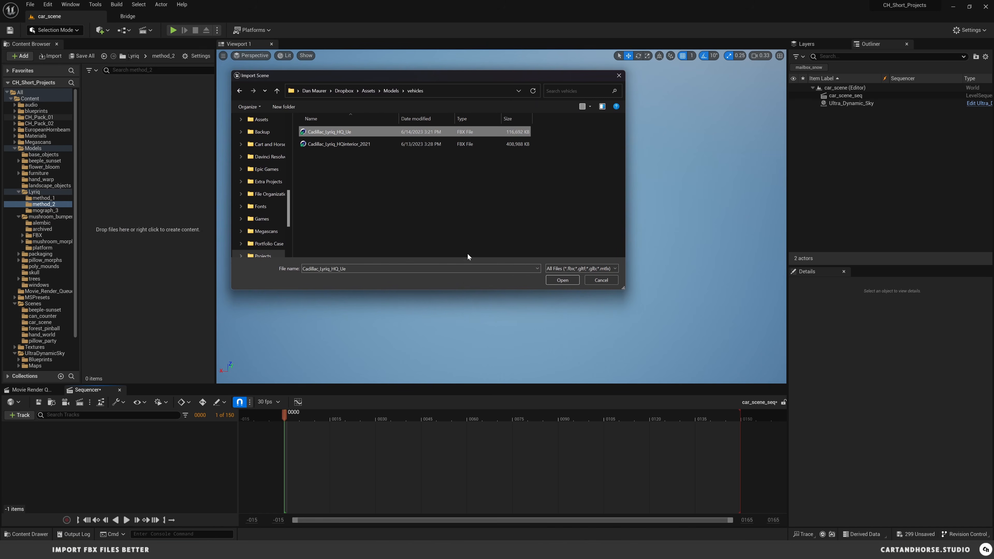
{"action": "left_click", "coordinate": [562, 280]}
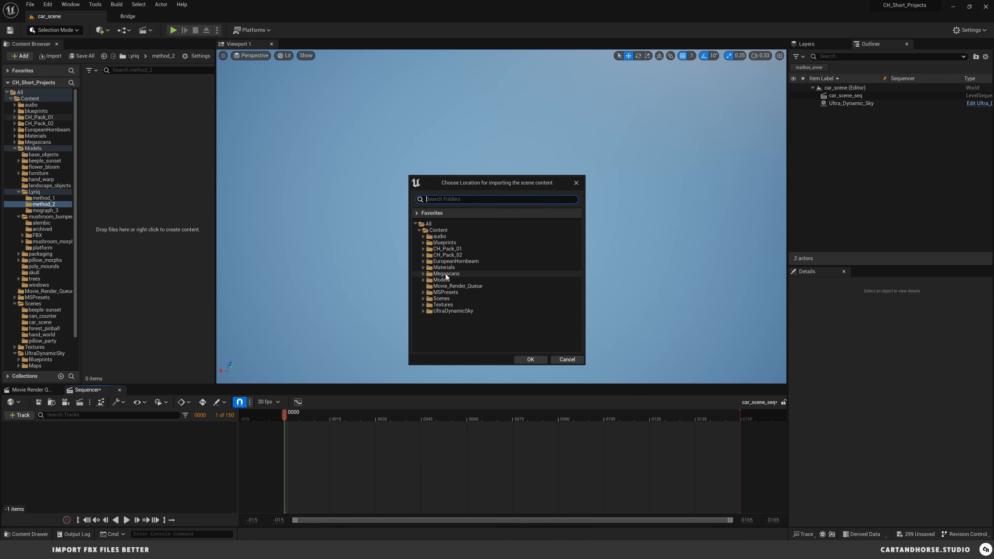
Step: Choose Models/Lyriq/method_2 as the location for the imported scene content
{"action": "left_click", "coordinate": [422, 279]}
{"action": "left_click", "coordinate": [426, 323]}
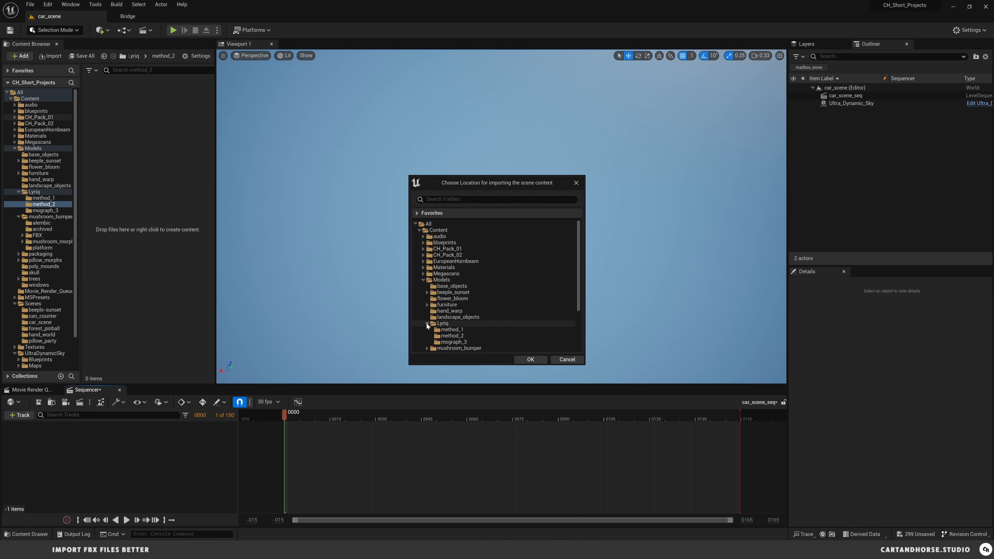
{"action": "left_click", "coordinate": [451, 335]}
{"action": "left_click", "coordinate": [530, 359]}
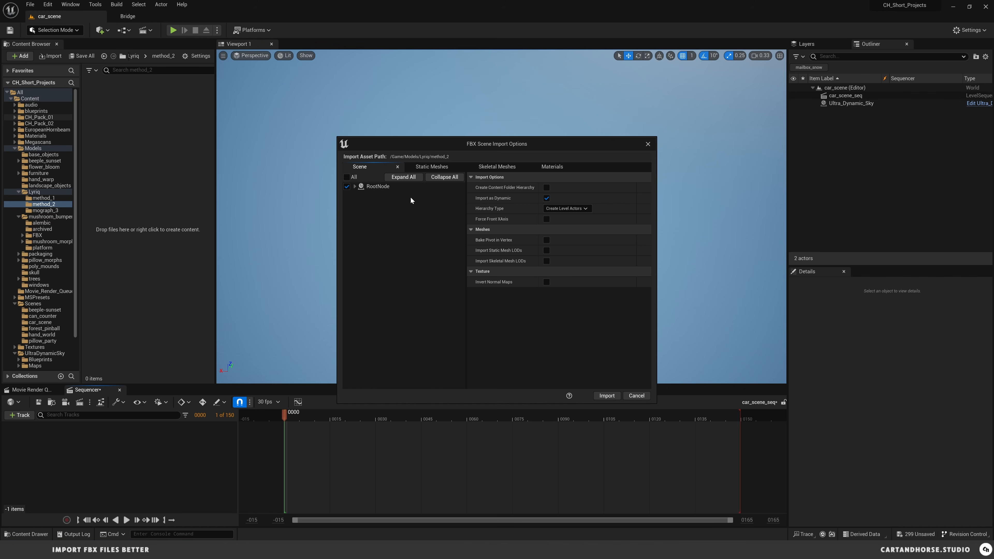
Step: Review the static mesh, skeletal mesh and material settings in the FBX scene import options
{"action": "left_click", "coordinate": [419, 168]}
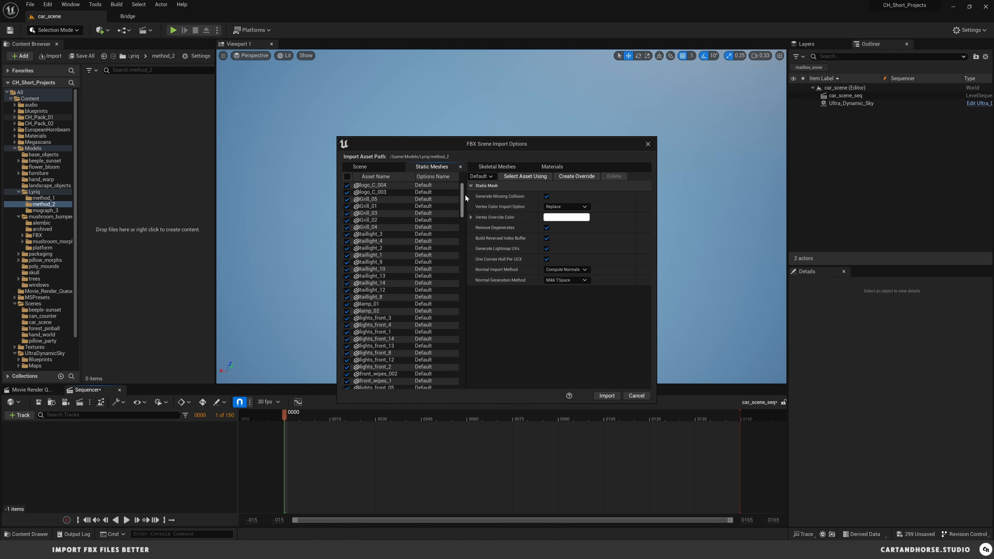
{"action": "mouse_move", "coordinate": [461, 193]}
{"action": "left_mouse_down"}
{"action": "mouse_move", "coordinate": [465, 360]}
{"action": "mouse_move", "coordinate": [464, 188]}
{"action": "left_mouse_up"}
{"action": "left_click", "coordinate": [363, 168]}
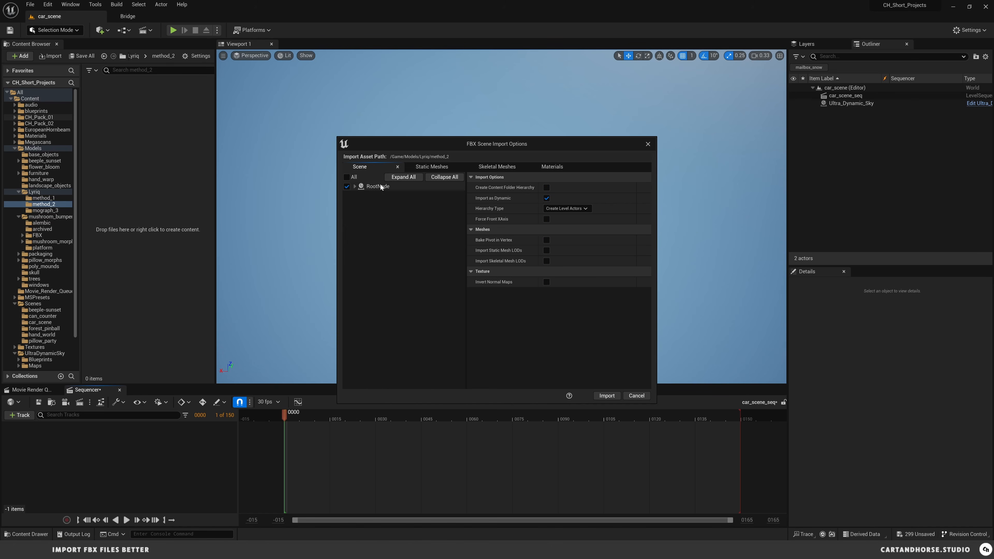
{"action": "left_click", "coordinate": [423, 166]}
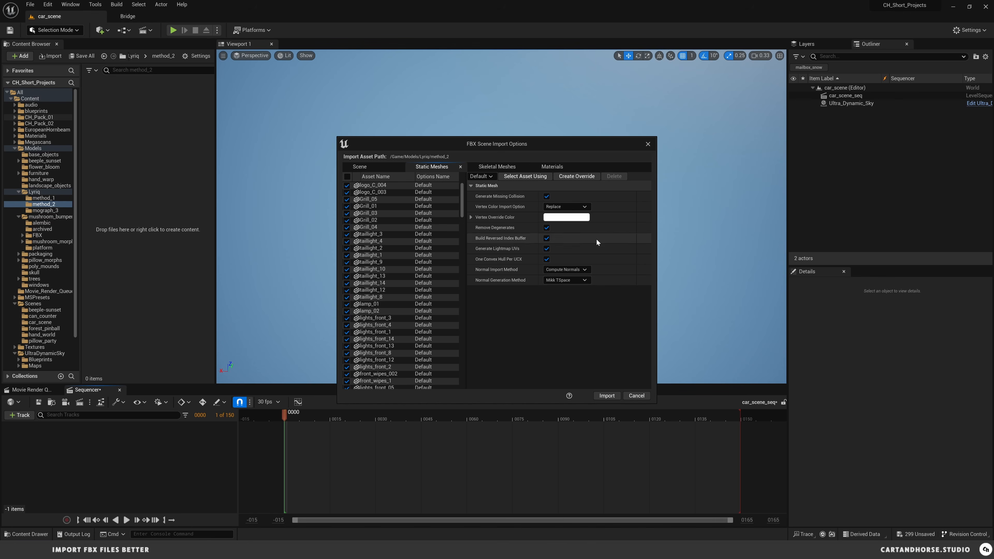
{"action": "left_click", "coordinate": [496, 168]}
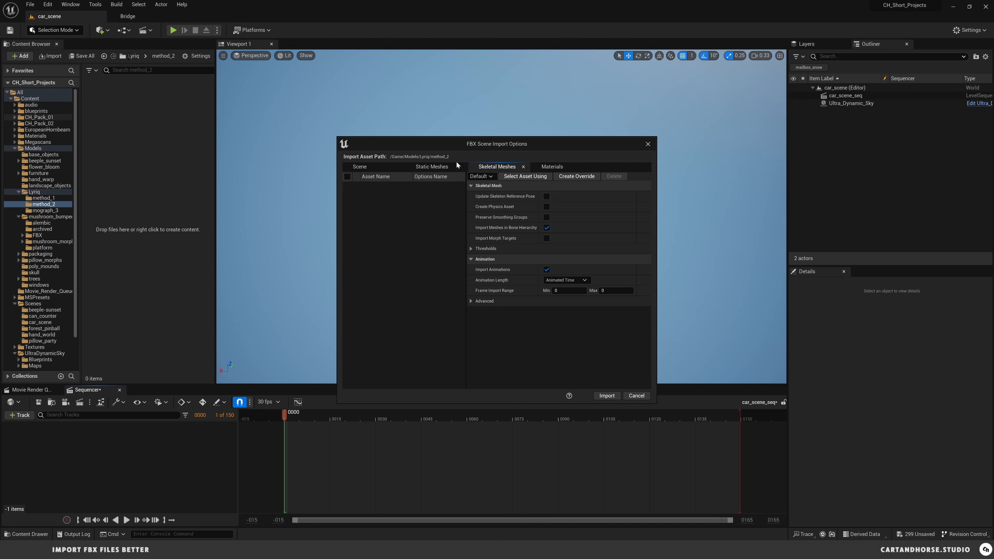
{"action": "left_click", "coordinate": [446, 167]}
{"action": "left_click", "coordinate": [553, 171]}
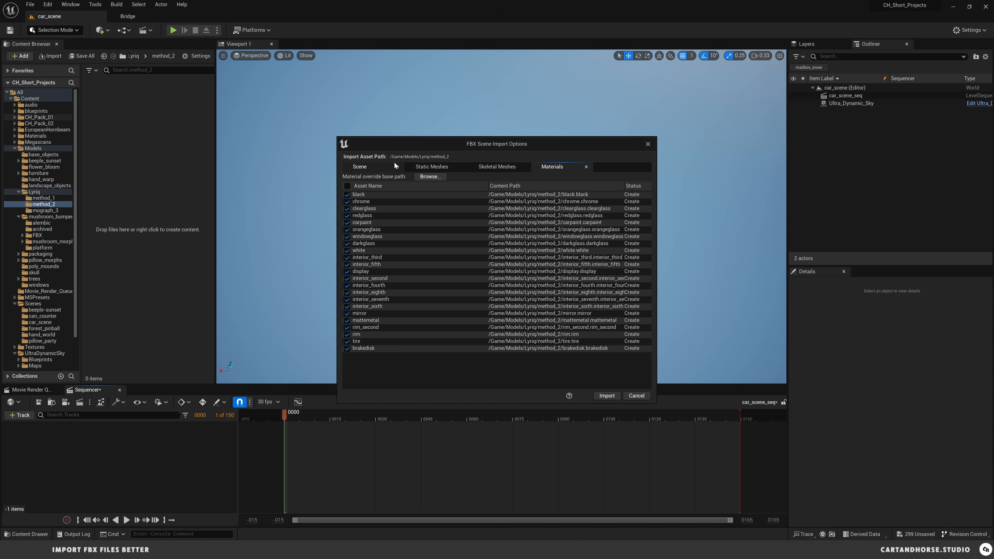
Step: Import the scene with the hierarchy type set to Create one Blueprint asset, and close the message log
{"action": "left_click", "coordinate": [378, 165]}
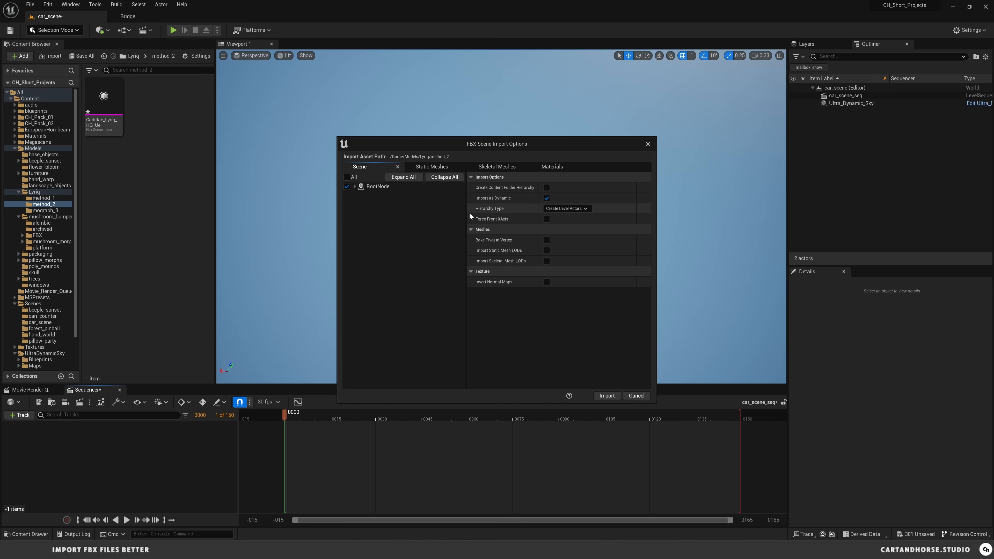
{"action": "left_click", "coordinate": [586, 210]}
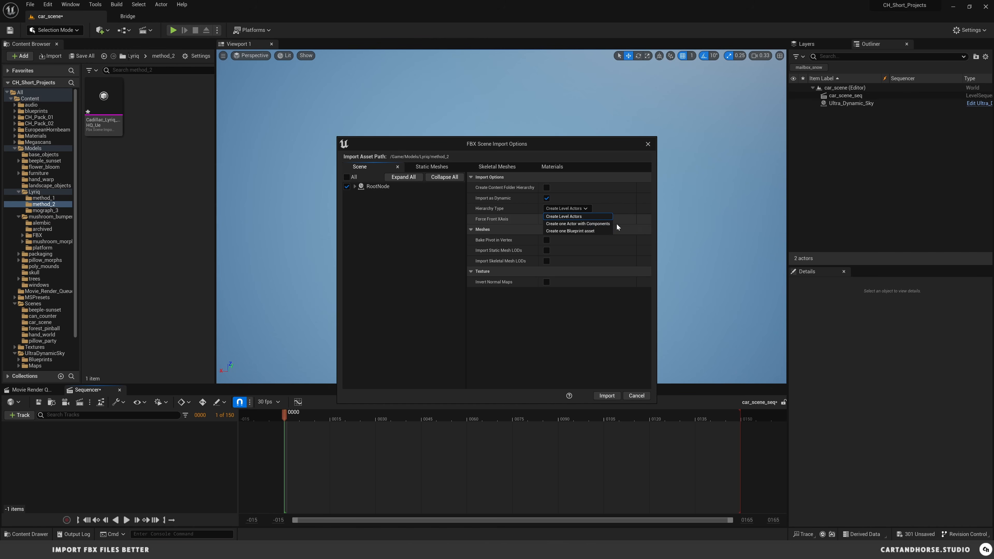
{"action": "left_click", "coordinate": [587, 232]}
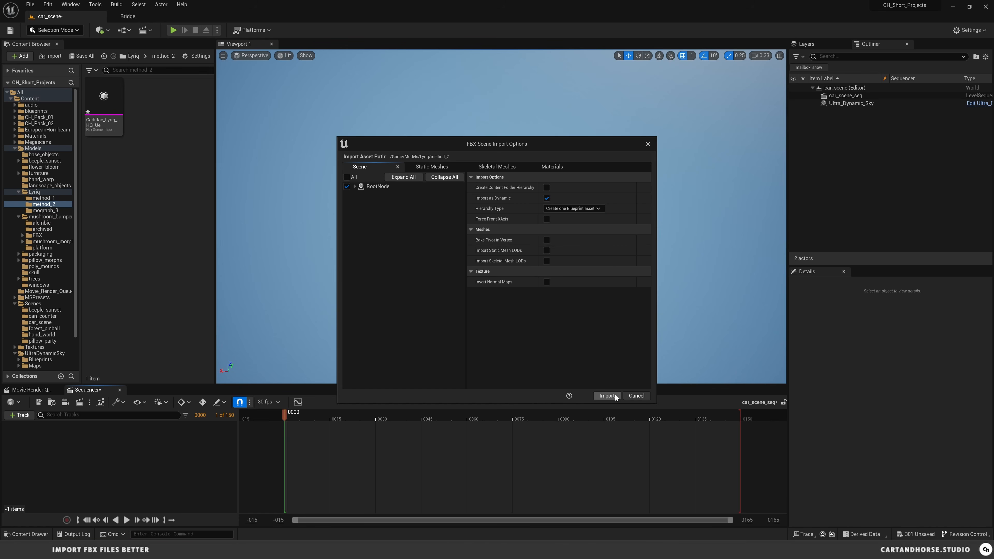
{"action": "left_click", "coordinate": [607, 395]}
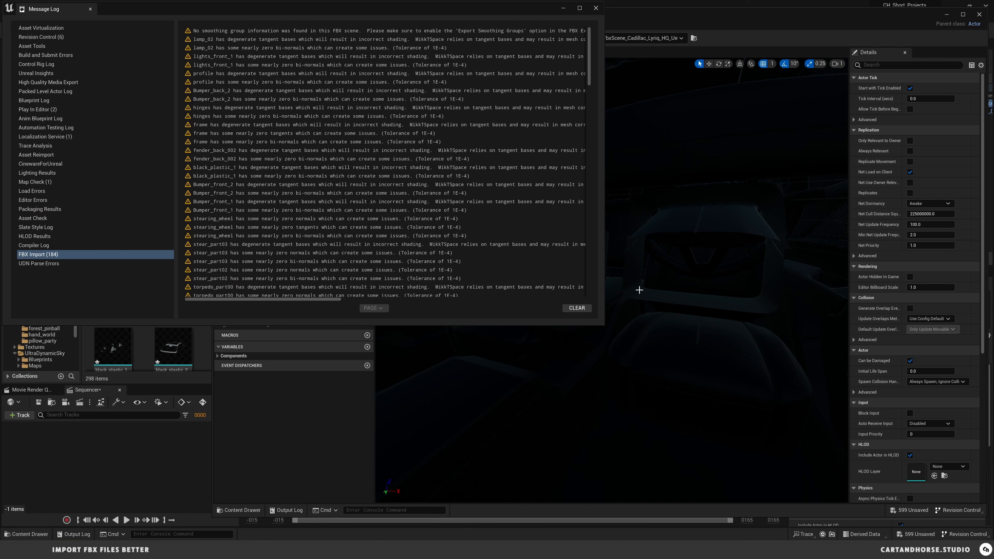
{"action": "left_click", "coordinate": [595, 8]}
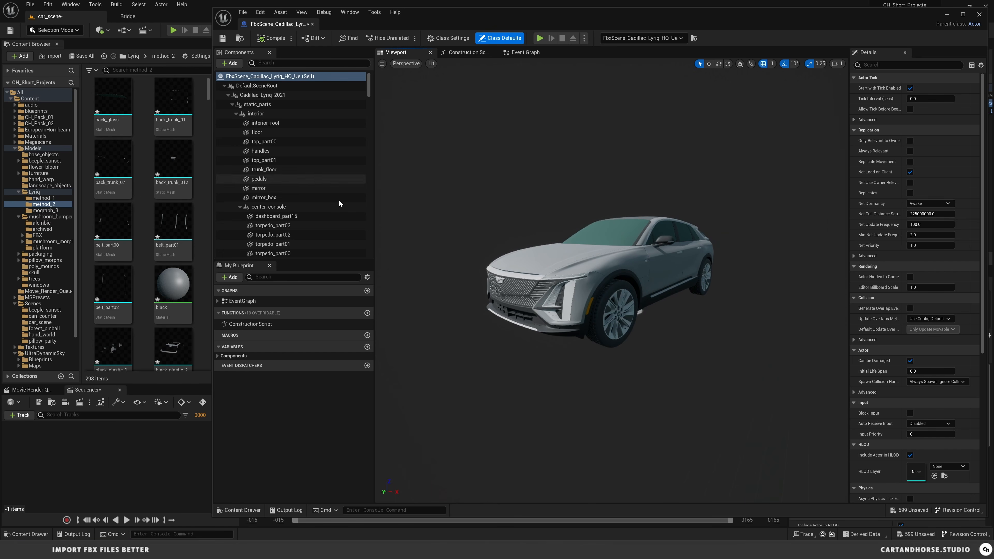
Step: Collapse the grill, lights and individual door groups in the component hierarchy down to the wheels group
{"action": "right_click_drag", "start_coordinate": [567, 243], "coordinate": [565, 246]}
{"action": "key", "text": "d"}
{"action": "key", "text": "w"}
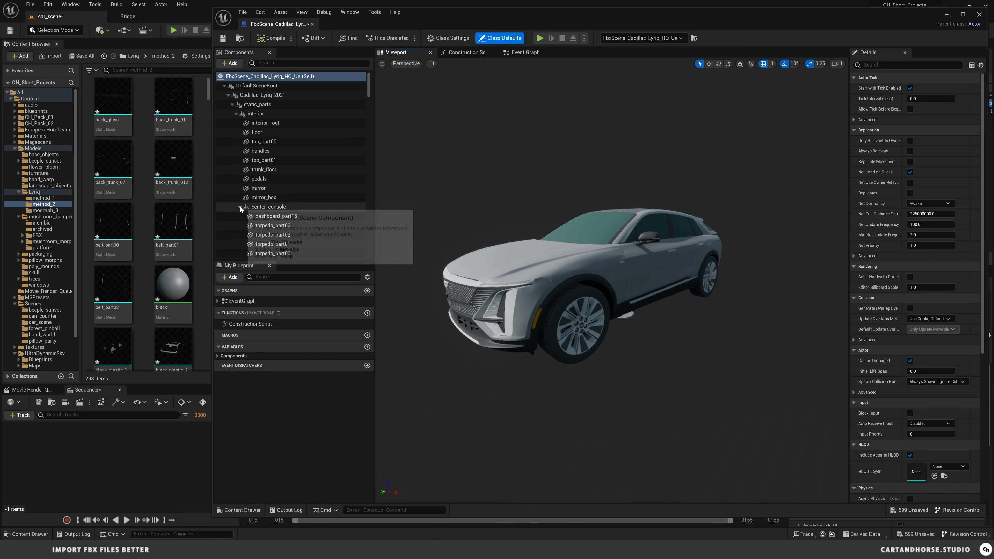
{"action": "left_click_drag", "start_coordinate": [369, 89], "coordinate": [370, 116]}
{"action": "left_click", "coordinate": [232, 157]}
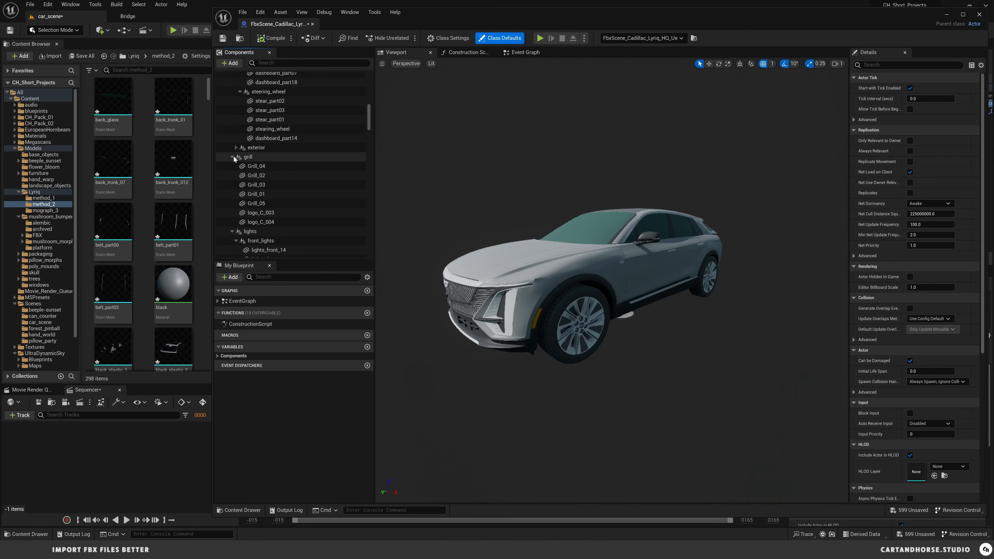
{"action": "left_click", "coordinate": [232, 165]}
{"action": "left_click", "coordinate": [232, 176]}
{"action": "left_click", "coordinate": [236, 185]}
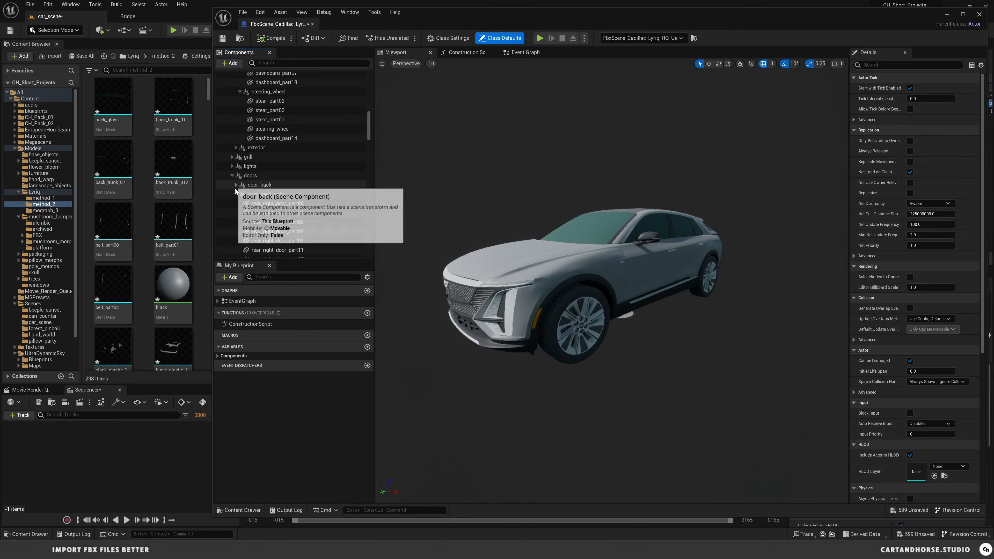
{"action": "left_click", "coordinate": [236, 194]}
{"action": "left_click", "coordinate": [237, 203]}
{"action": "left_click", "coordinate": [237, 213]}
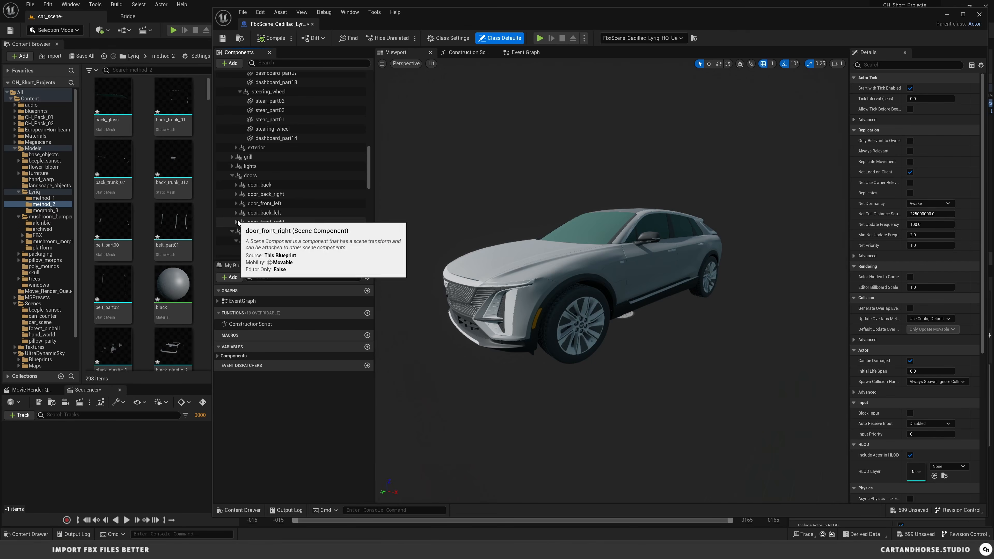
{"action": "left_click", "coordinate": [237, 222]}
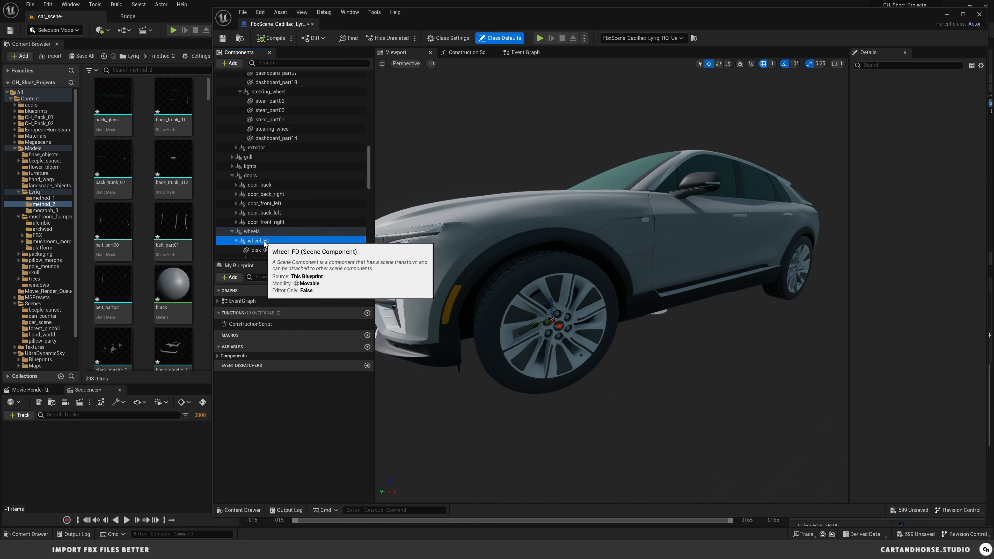
Step: Try rotating the wheel_FD component around its axle, undo the rotation, and select the front tire mesh
{"action": "left_click", "coordinate": [260, 241]}
{"action": "key", "text": "f"}
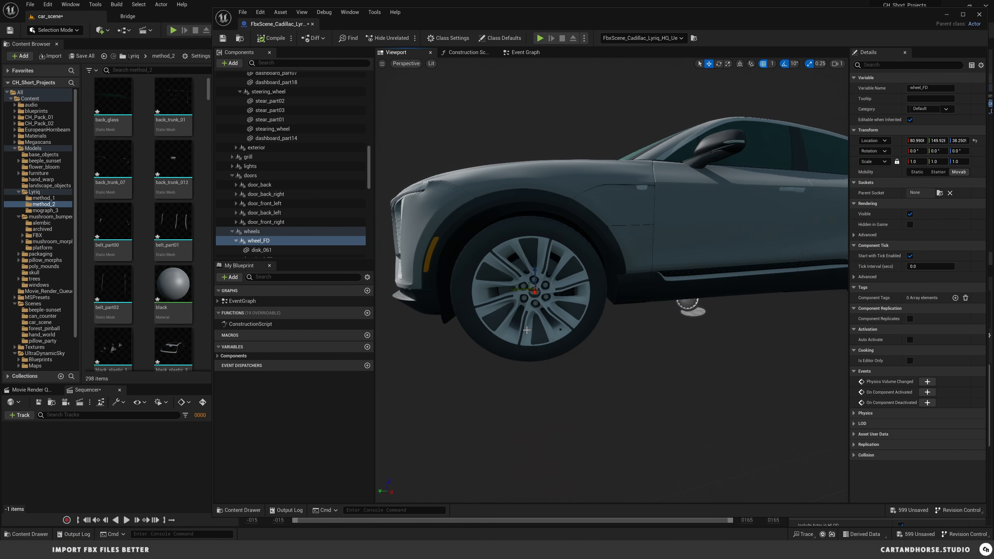
{"action": "key", "text": "e"}
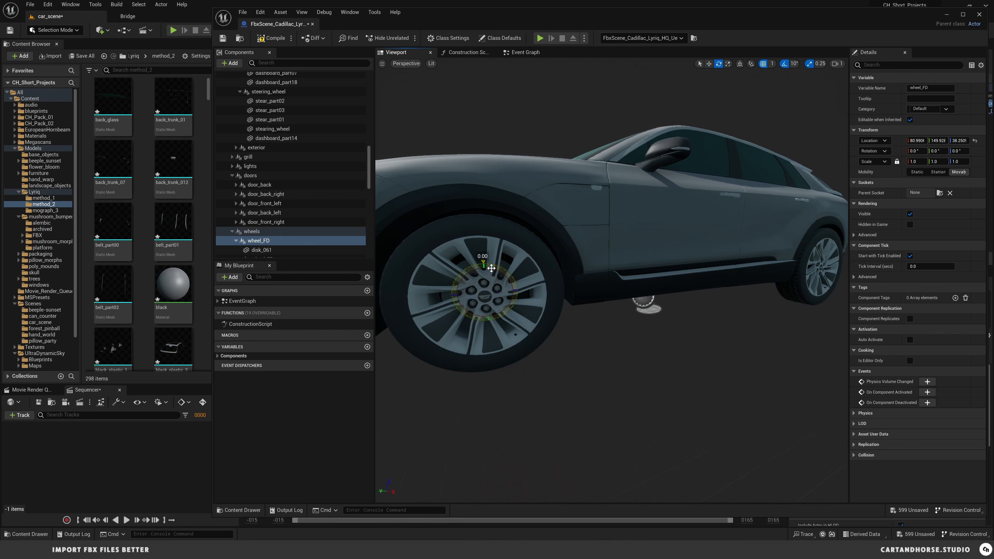
{"action": "left_click_drag", "start_coordinate": [508, 295], "coordinate": [486, 290]}
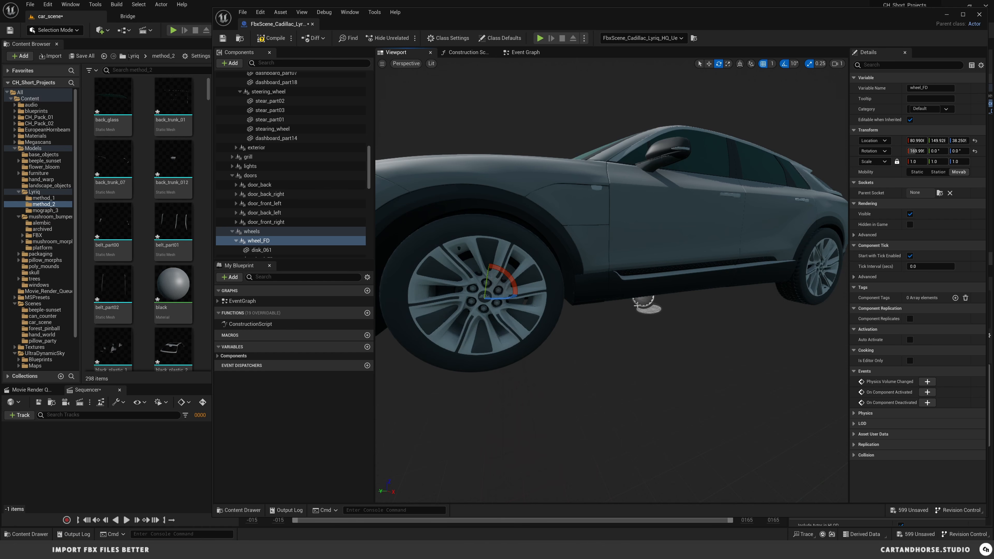
{"action": "key", "text": "ctrl+z"}
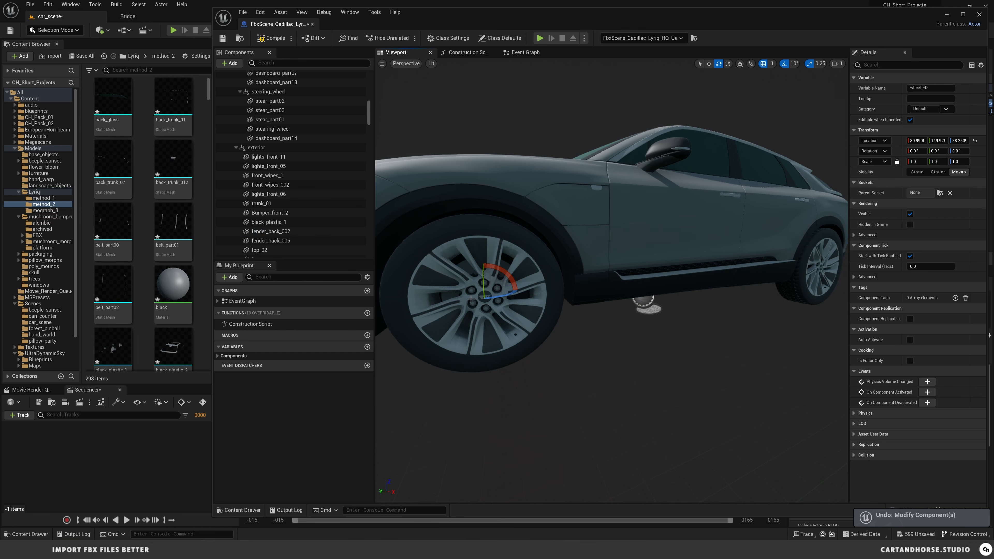
{"action": "left_click", "coordinate": [471, 300]}
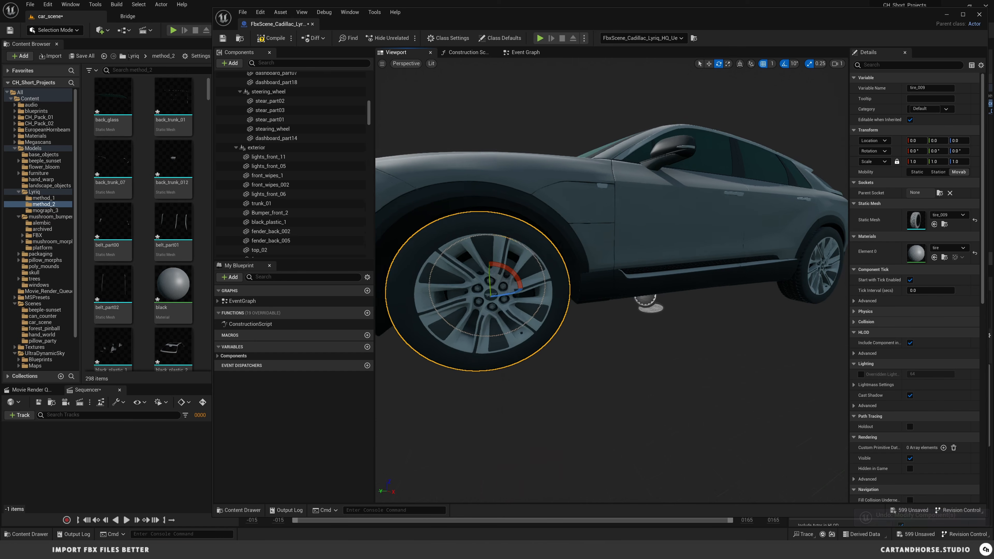
{"action": "middle_click_drag", "start_coordinate": [497, 316], "coordinate": [587, 313]}
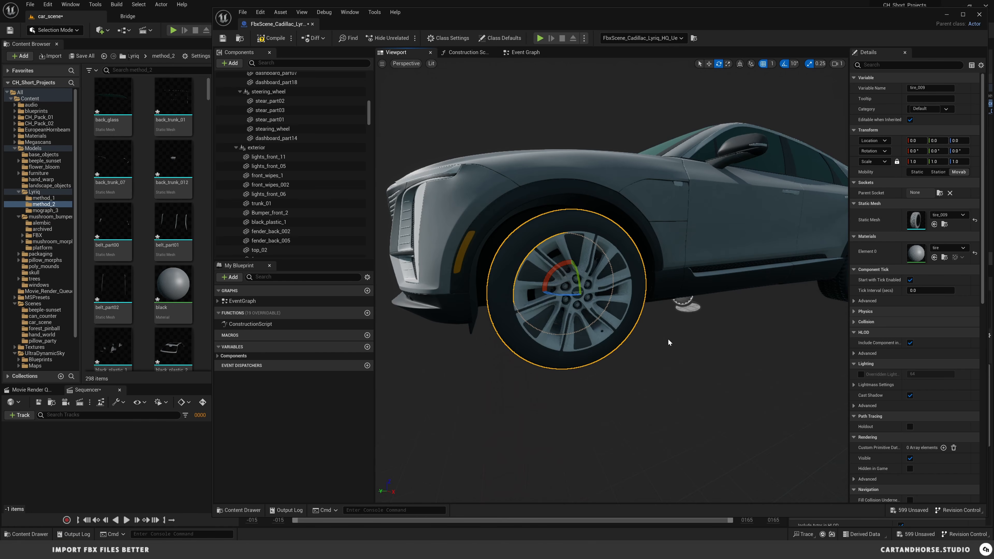
Step: Collapse the center_console, dashboard and steering_wheel groups under interior and inspect the whole car model
{"action": "scroll", "coordinate": [370, 74], "scroll_direction": "up", "scroll_amount": 10}
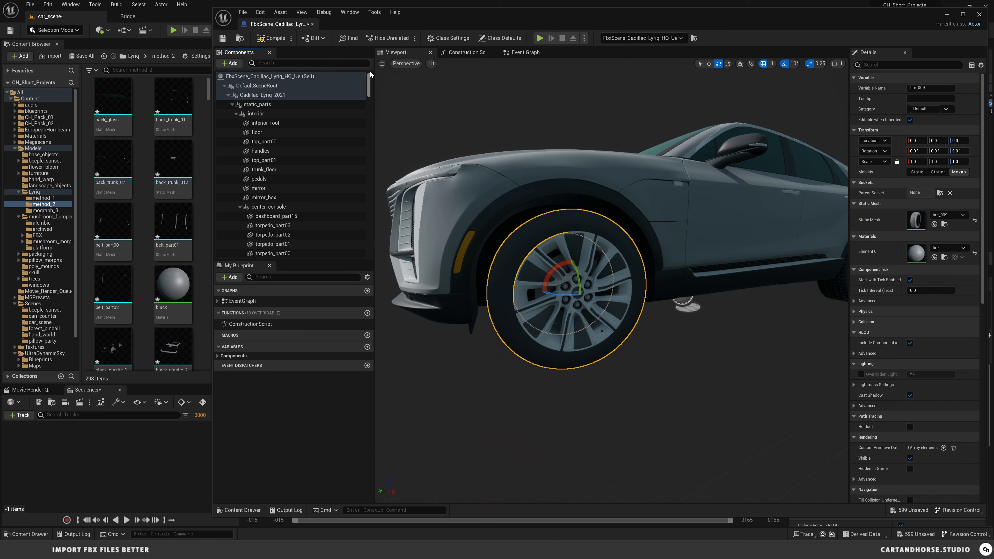
{"action": "left_click", "coordinate": [239, 207]}
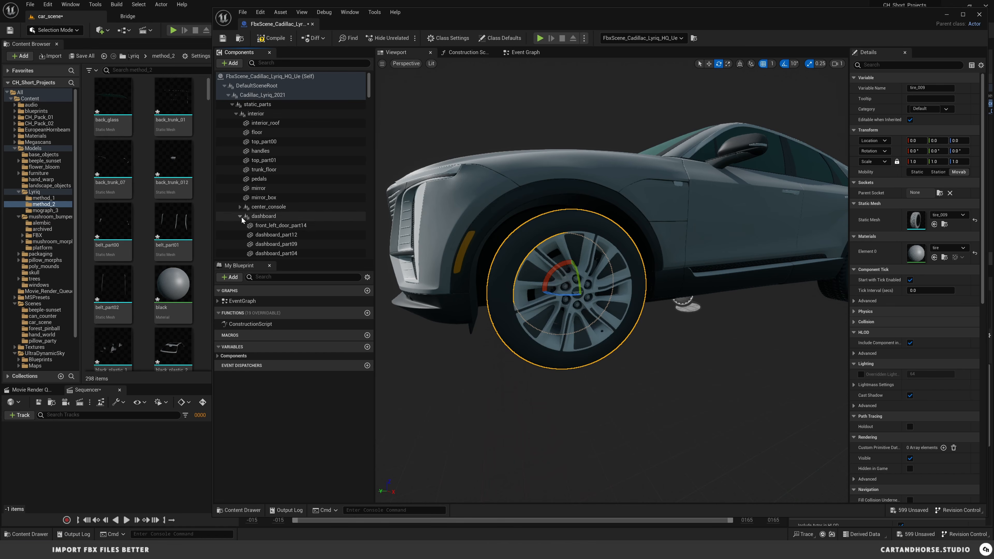
{"action": "left_click", "coordinate": [240, 217]}
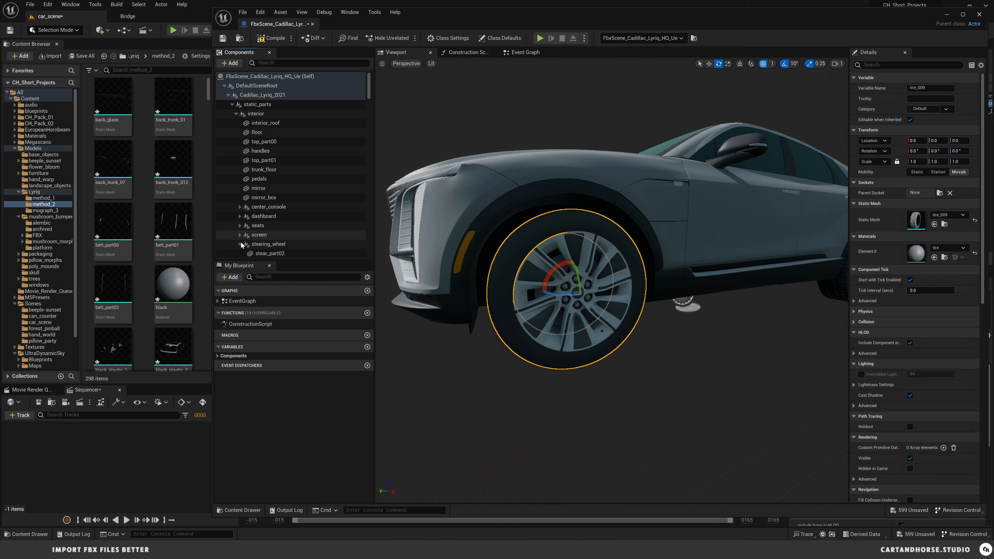
{"action": "left_click", "coordinate": [240, 244]}
{"action": "right_click_drag", "start_coordinate": [549, 247], "coordinate": [684, 270]}
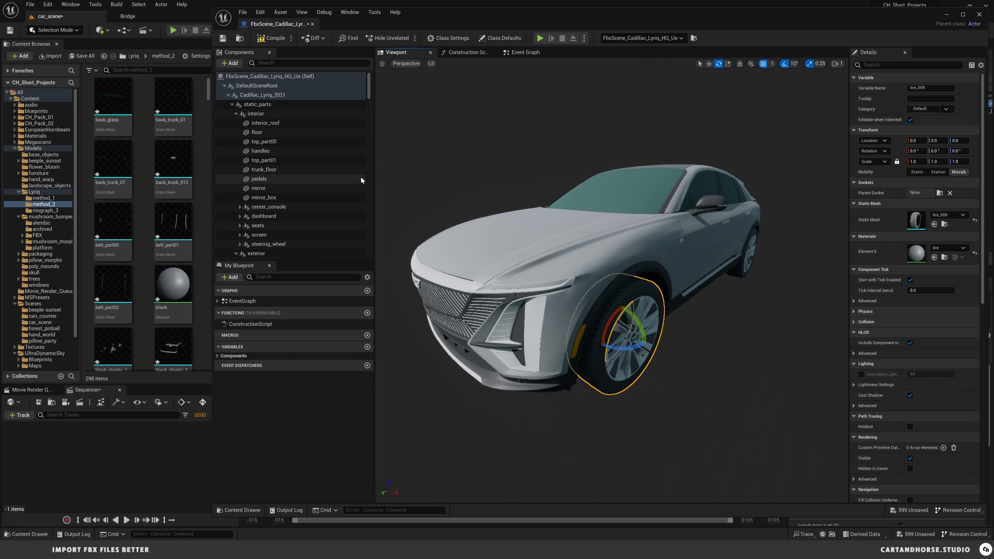
{"action": "scroll", "coordinate": [777, 342], "scroll_direction": "up", "scroll_amount": 1}
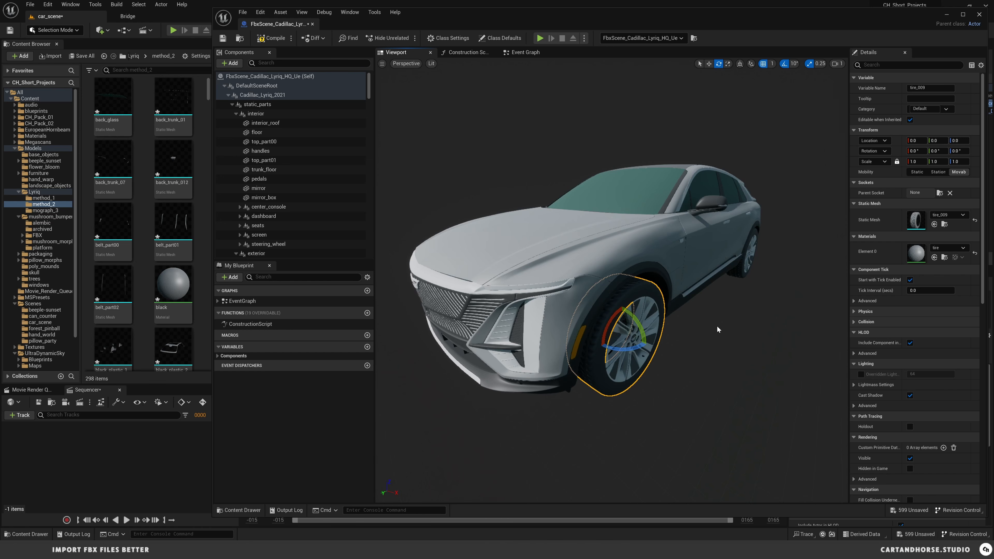
{"action": "right_click_drag", "start_coordinate": [707, 339], "coordinate": [653, 332]}
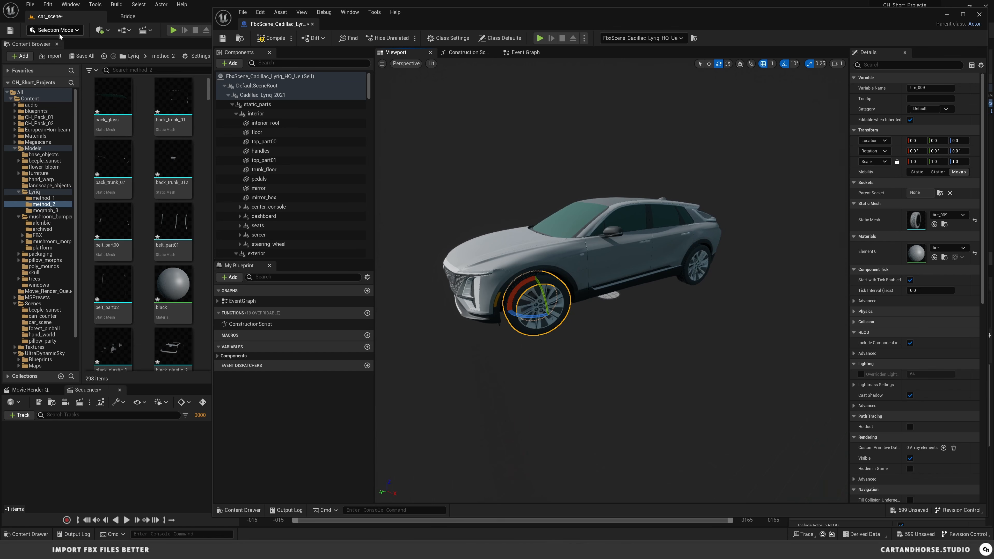
{"action": "left_click", "coordinate": [28, 5]}
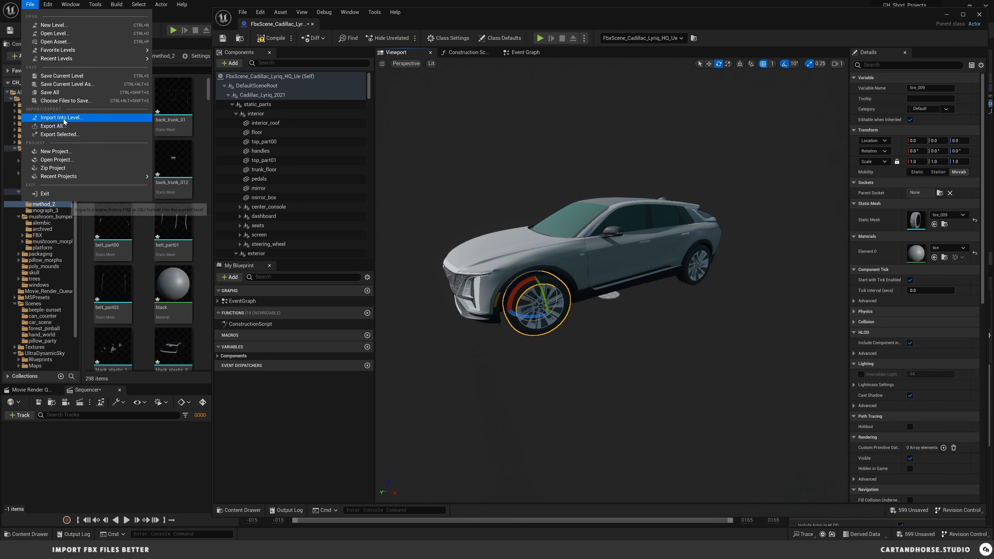
{"action": "left_click", "coordinate": [559, 28]}
{"action": "left_click_drag", "start_coordinate": [584, 164], "coordinate": [581, 129]}
{"action": "right_click_drag", "start_coordinate": [581, 129], "coordinate": [564, 142]}
{"action": "mouse_move", "coordinate": [681, 279]}
{"action": "right_mouse_down"}
{"action": "mouse_move", "coordinate": [665, 281]}
{"action": "mouse_move", "coordinate": [684, 260]}
{"action": "mouse_move", "coordinate": [683, 274]}
{"action": "right_mouse_up"}
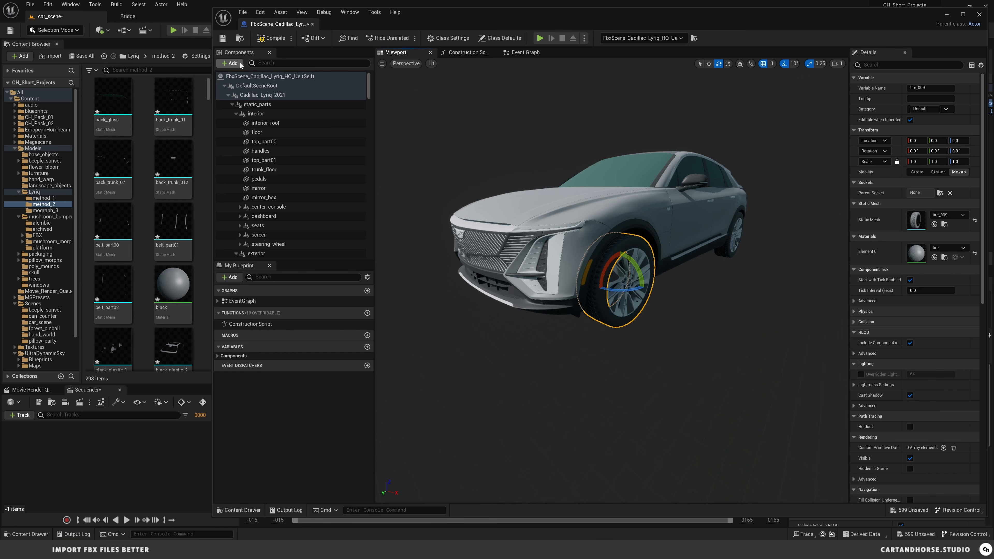
Step: Switch to Cinema 4D, bring up the mography thing.c4d document and frame the torus and platonic shape
{"action": "left_click", "coordinate": [313, 24]}
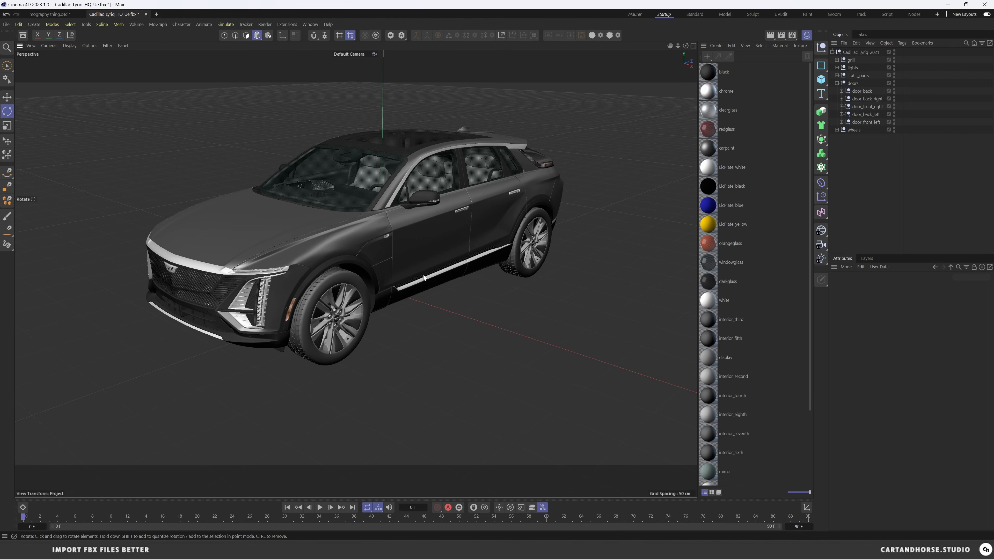
{"action": "left_click", "coordinate": [51, 14]}
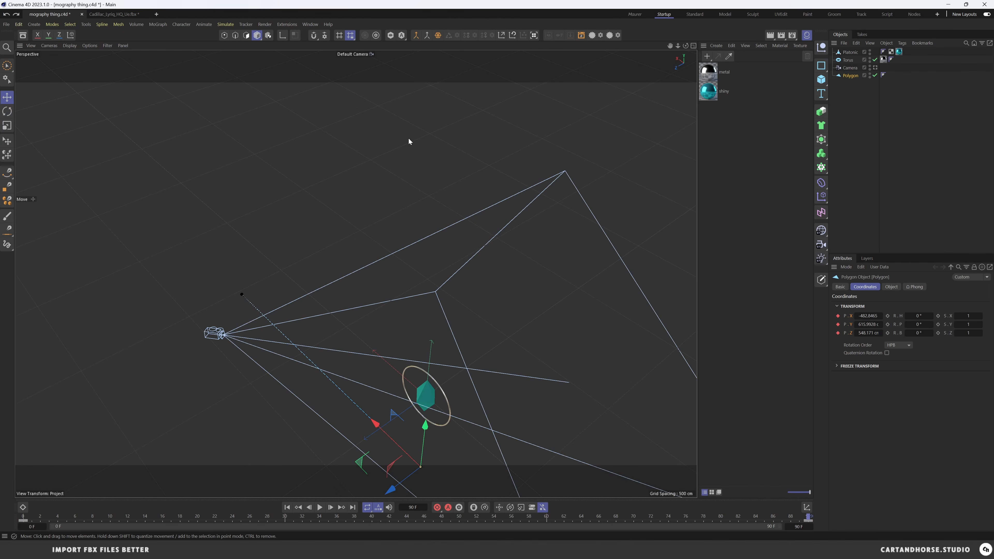
{"action": "middle_click_drag", "start_coordinate": [429, 427], "coordinate": [424, 294], "text": "alt"}
{"action": "right_click_drag", "start_coordinate": [428, 278], "coordinate": [478, 242], "text": "alt"}
{"action": "left_click_drag", "start_coordinate": [428, 258], "coordinate": [481, 242], "text": "alt"}
{"action": "left_click_drag", "start_coordinate": [503, 297], "coordinate": [436, 253], "text": "alt"}
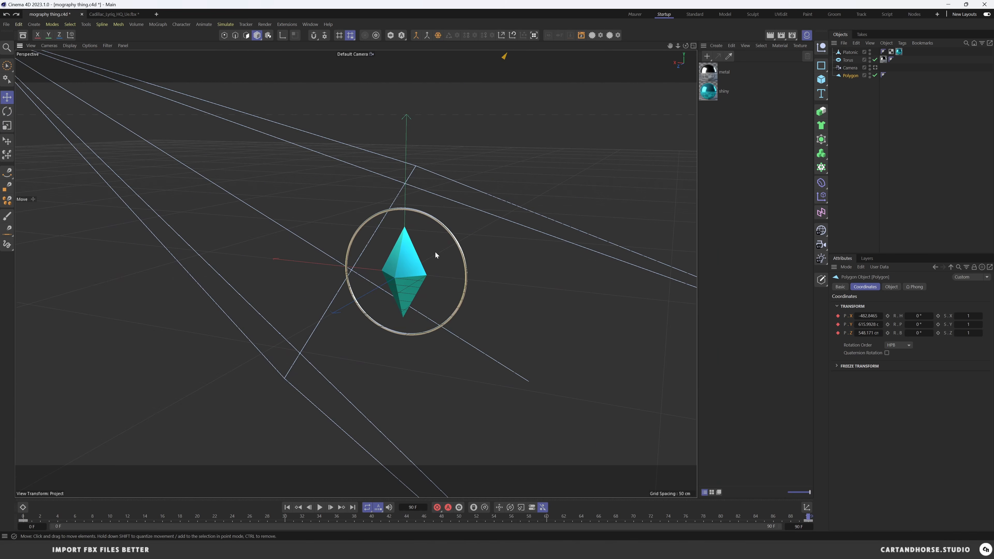
Step: Select the torus, preview the scene's animation, and examine where the camera sits relative to the objects
{"action": "left_click", "coordinate": [452, 237]}
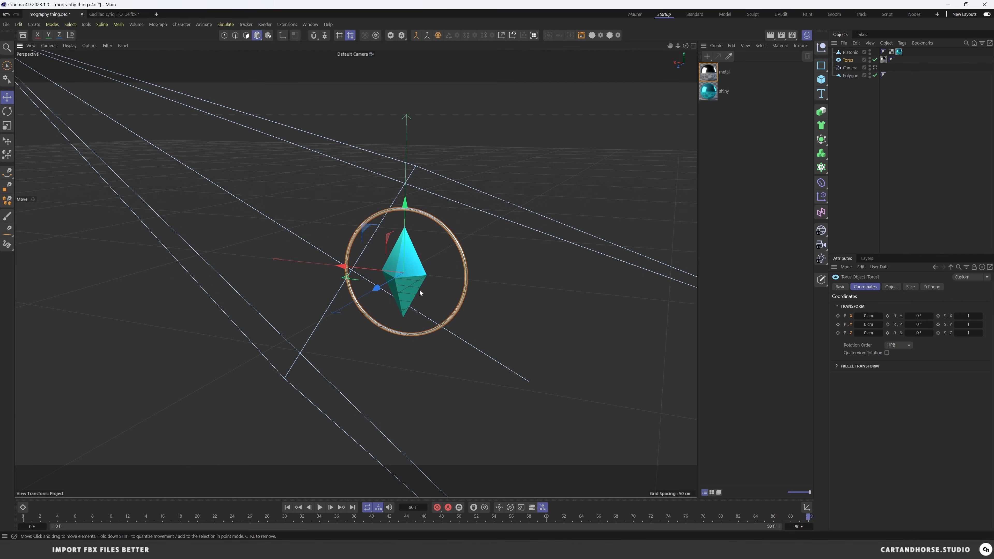
{"action": "left_click", "coordinate": [320, 507]}
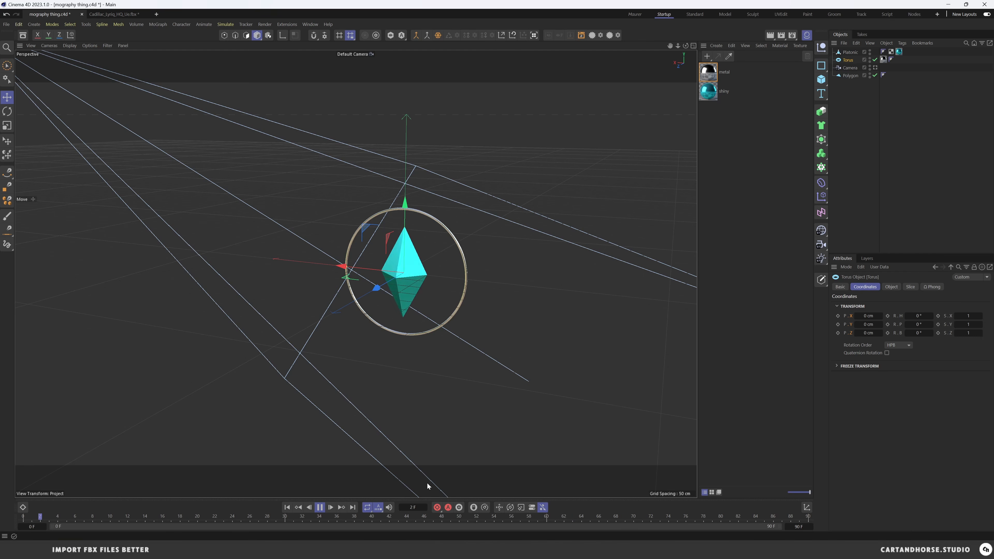
{"action": "left_click", "coordinate": [320, 507]}
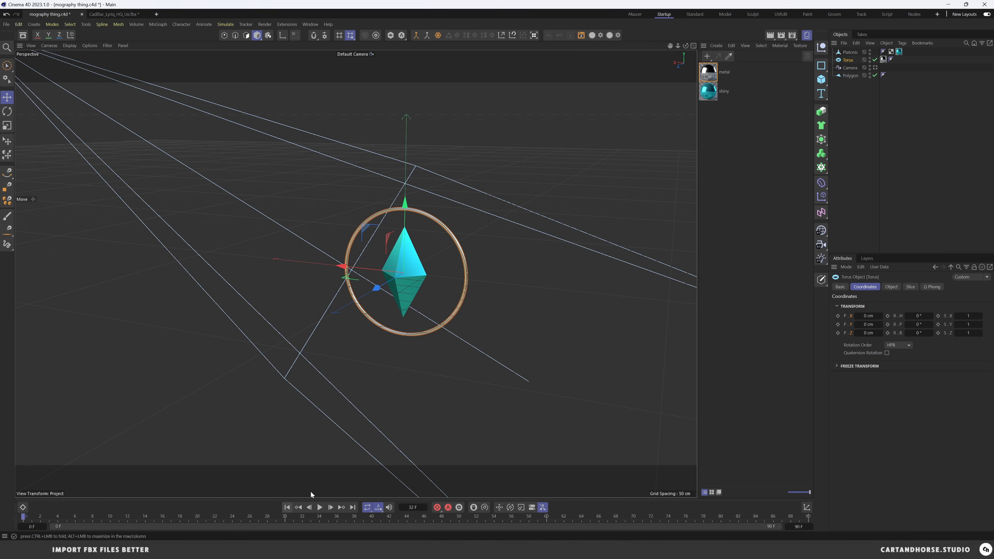
{"action": "left_click", "coordinate": [887, 137]}
{"action": "mouse_move", "coordinate": [355, 273]}
{"action": "left_mouse_down", "text": "alt"}
{"action": "mouse_move", "coordinate": [275, 291]}
{"action": "mouse_move", "coordinate": [362, 303]}
{"action": "mouse_move", "coordinate": [324, 221]}
{"action": "mouse_move", "coordinate": [274, 265]}
{"action": "mouse_move", "coordinate": [336, 256]}
{"action": "left_mouse_up", "text": "alt"}
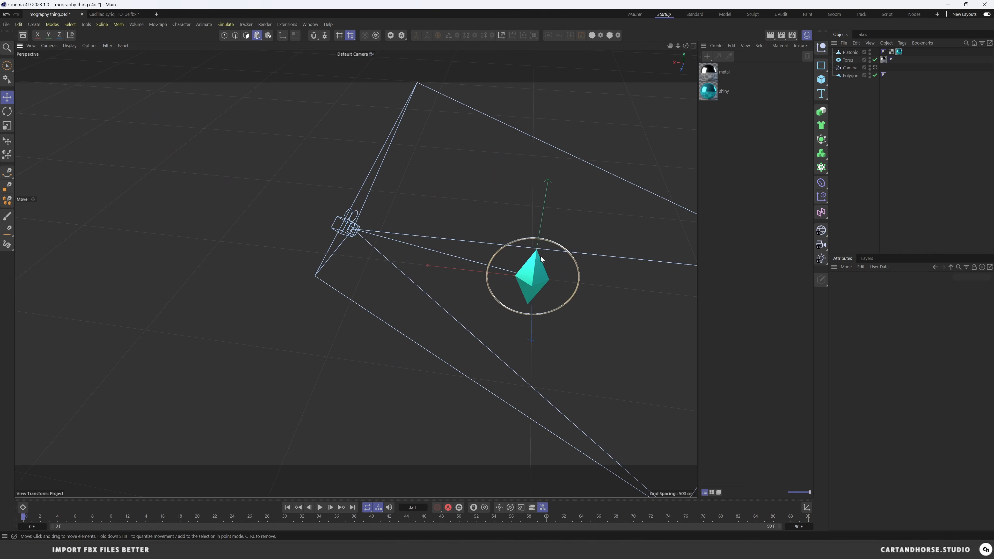
{"action": "mouse_move", "coordinate": [530, 281]}
{"action": "left_mouse_down", "text": "alt"}
{"action": "mouse_move", "coordinate": [557, 262]}
{"action": "mouse_move", "coordinate": [539, 267]}
{"action": "mouse_move", "coordinate": [556, 275]}
{"action": "mouse_move", "coordinate": [543, 275]}
{"action": "left_mouse_up", "text": "alt"}
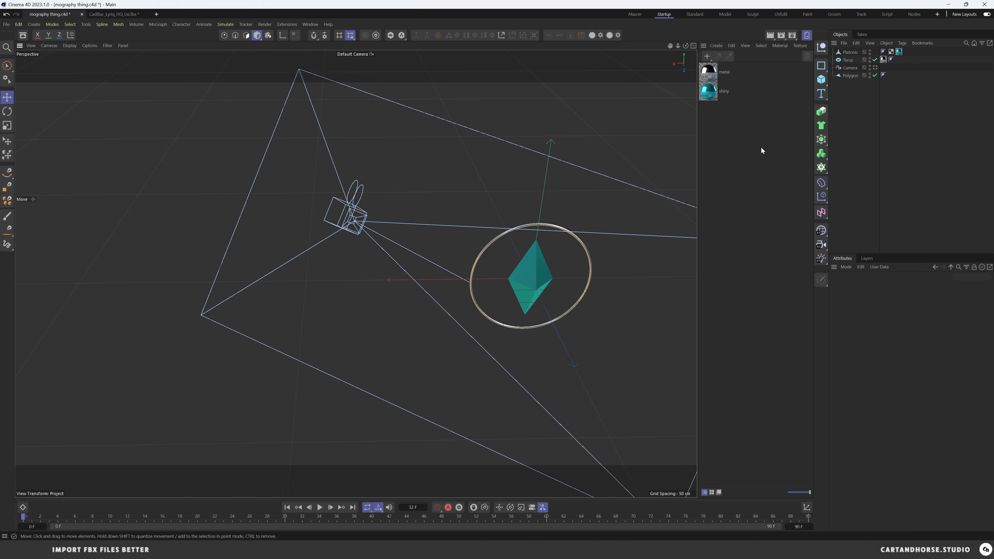
{"action": "middle_click_drag", "start_coordinate": [526, 254], "coordinate": [446, 246], "text": "alt"}
{"action": "scroll", "coordinate": [481, 233], "scroll_direction": "down", "scroll_amount": 1}
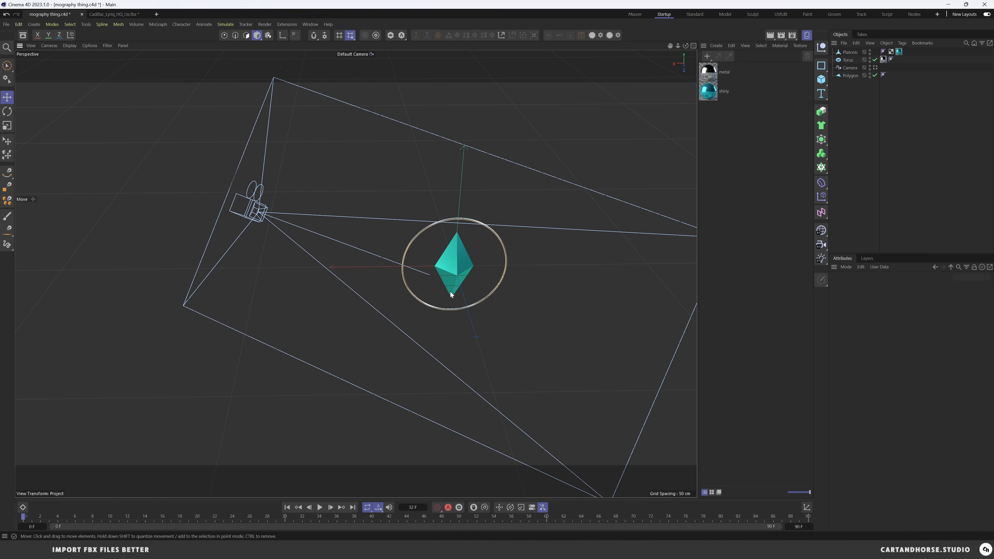
Step: Add a null object and parent the Camera under it
{"action": "left_click", "coordinate": [820, 51]}
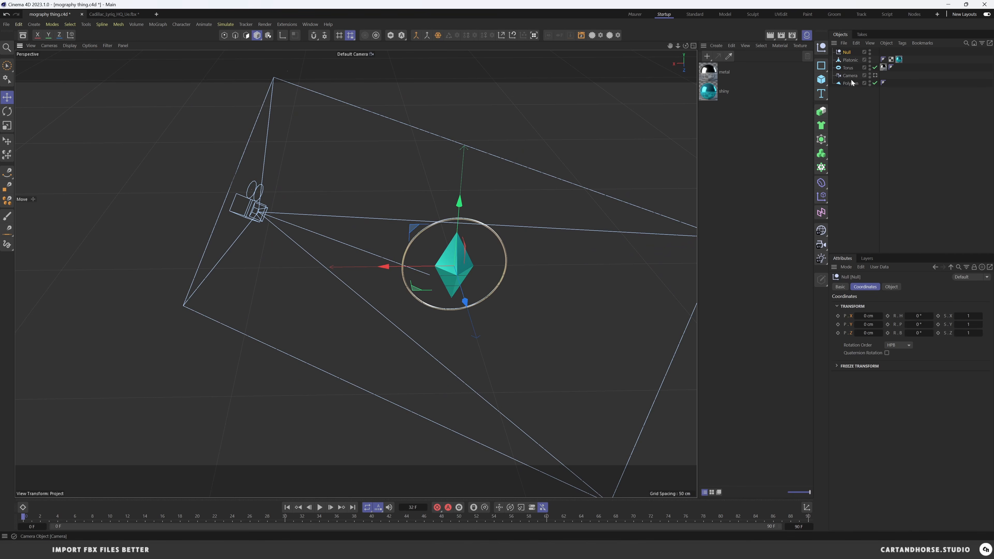
{"action": "left_click_drag", "start_coordinate": [850, 76], "coordinate": [846, 52]}
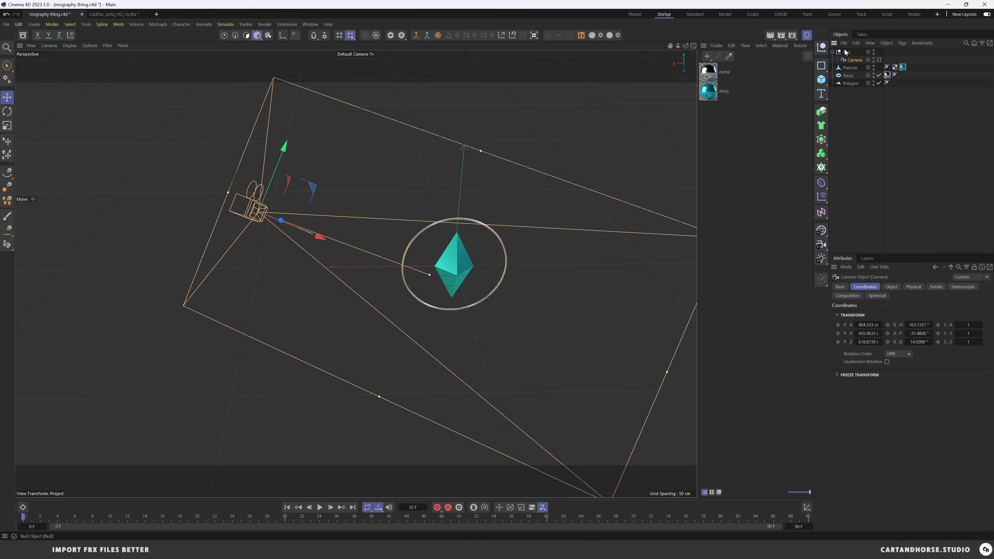
{"action": "left_click_drag", "start_coordinate": [433, 259], "coordinate": [399, 271], "text": "alt"}
{"action": "key", "text": "ctrl+z"}
{"action": "left_click", "coordinate": [855, 122]}
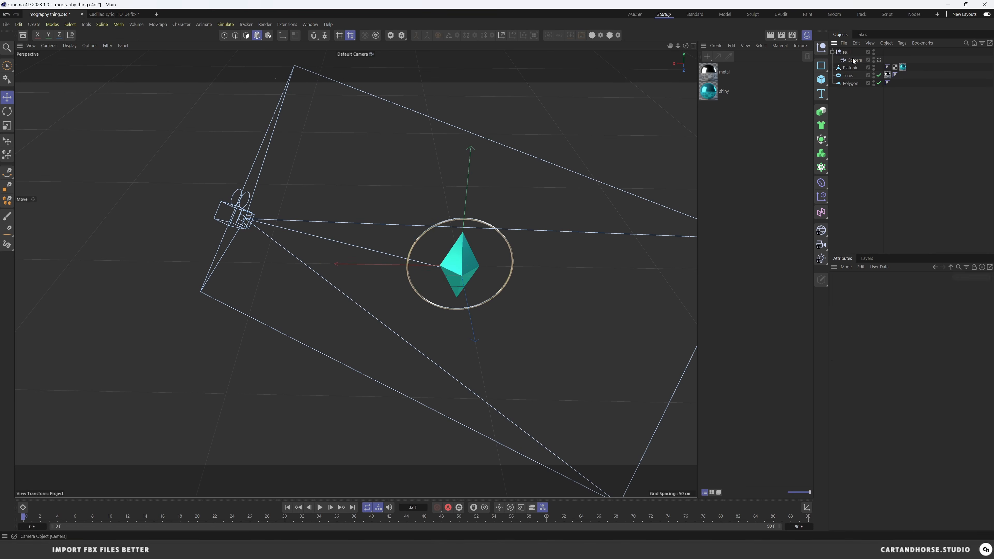
Step: Move the Camera out of the null to below the Polygon object and delete the null
{"action": "left_click_drag", "start_coordinate": [853, 59], "coordinate": [849, 87]}
{"action": "left_click", "coordinate": [844, 53]}
{"action": "key", "text": "Delete"}
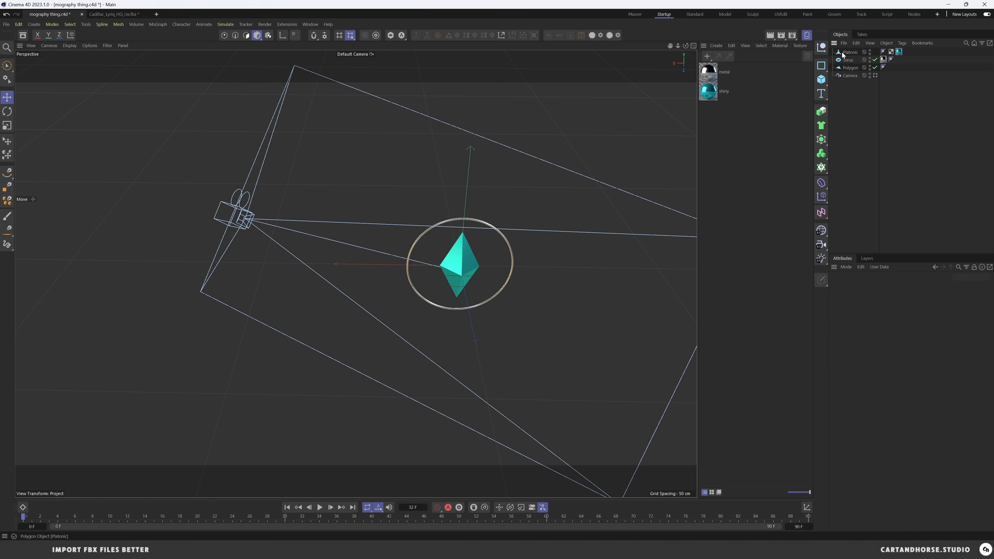
Step: Review the available primitive objects and select the scene's existing Polygon object
{"action": "left_click_drag", "start_coordinate": [501, 249], "coordinate": [349, 275], "text": "alt"}
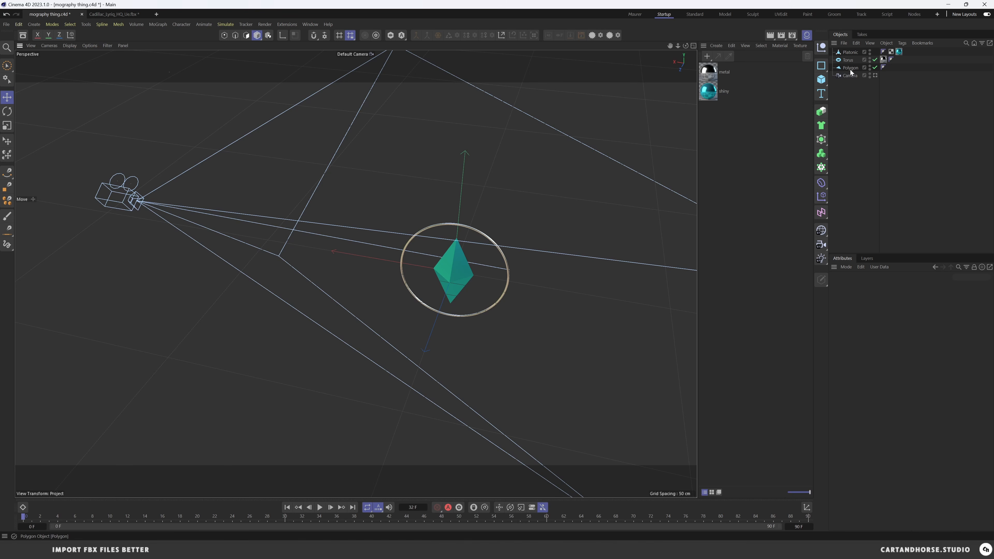
{"action": "left_click", "coordinate": [823, 80]}
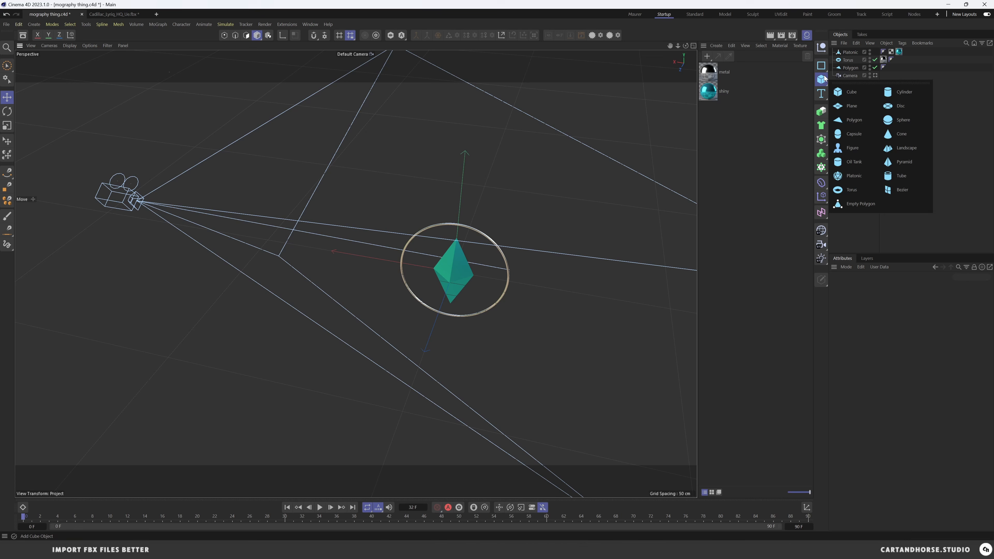
{"action": "left_click", "coordinate": [857, 120]}
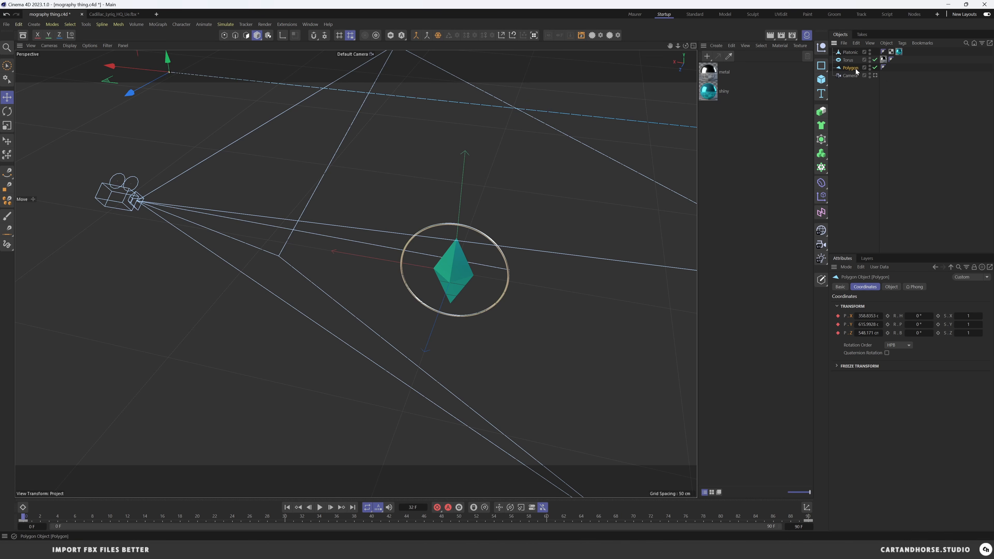
Step: Examine the Polygon object's size and position relative to the camera, torus and platonic in the scene
{"action": "left_click", "coordinate": [860, 100]}
{"action": "middle_click_drag", "start_coordinate": [467, 227], "coordinate": [473, 246], "text": "alt"}
{"action": "right_click_drag", "start_coordinate": [473, 246], "coordinate": [464, 254], "text": "alt"}
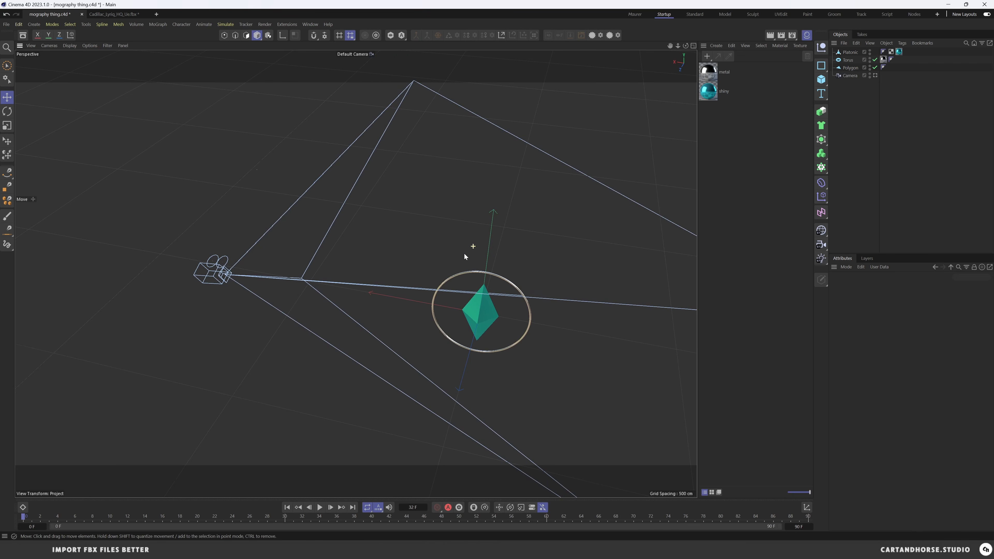
{"action": "left_click", "coordinate": [257, 172]}
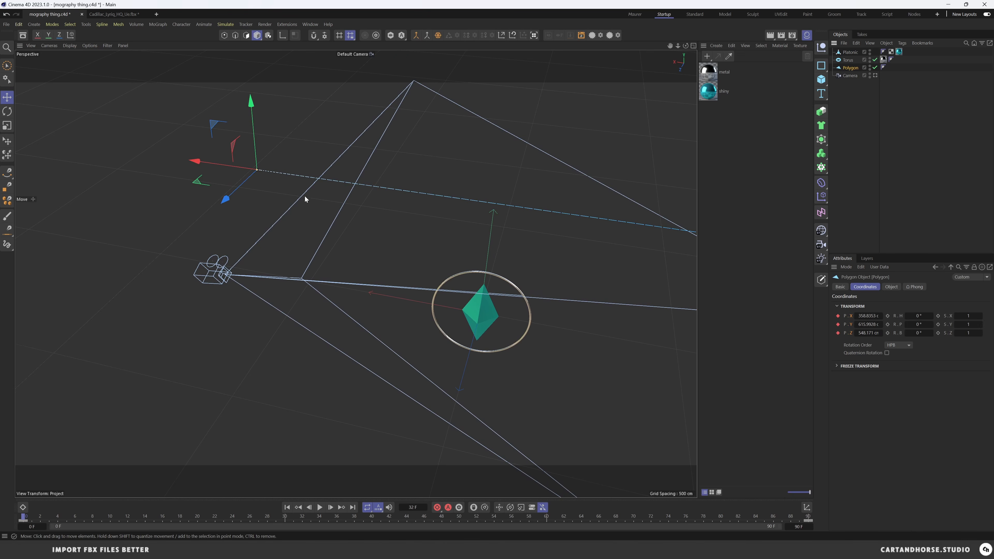
{"action": "key", "text": "o"}
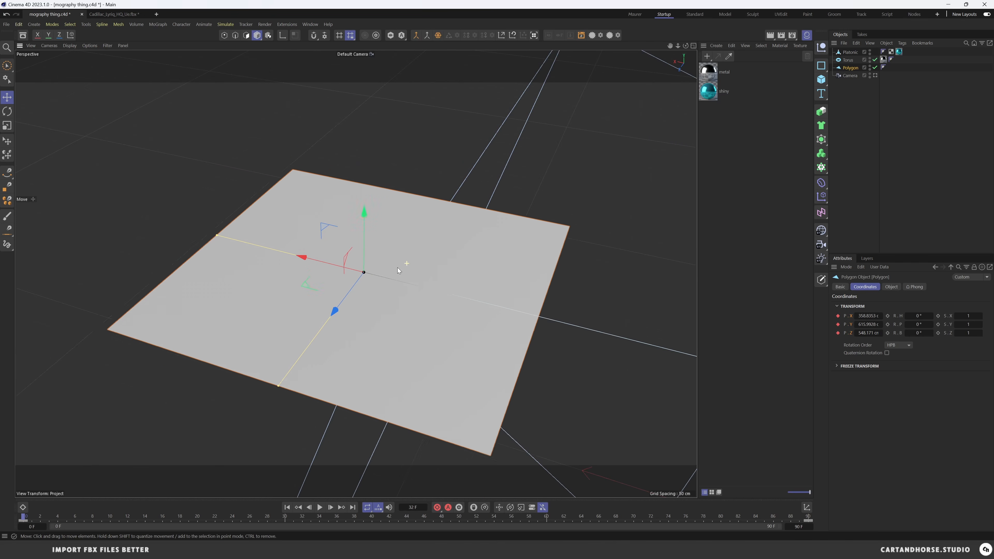
{"action": "right_click_drag", "start_coordinate": [397, 267], "coordinate": [308, 288], "text": "alt"}
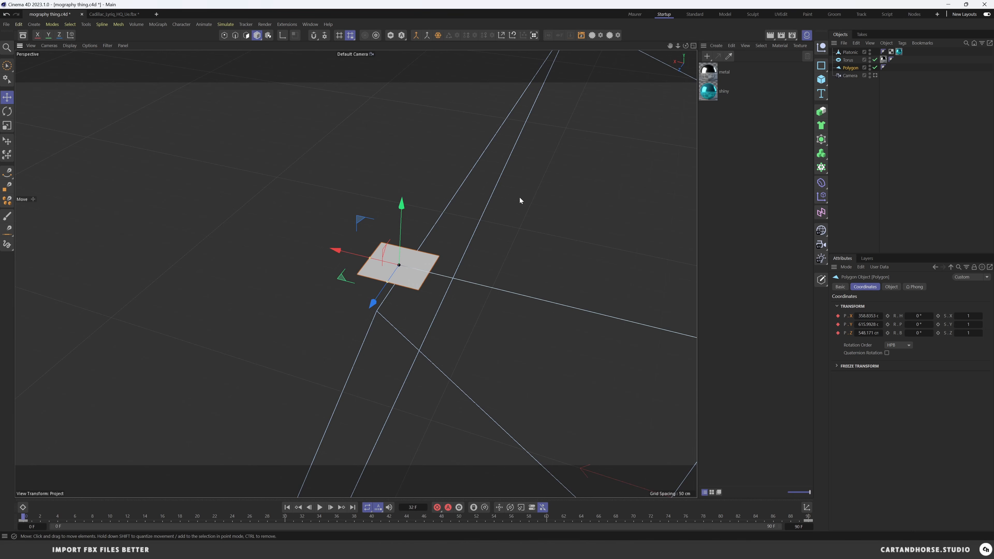
{"action": "left_click", "coordinate": [845, 101]}
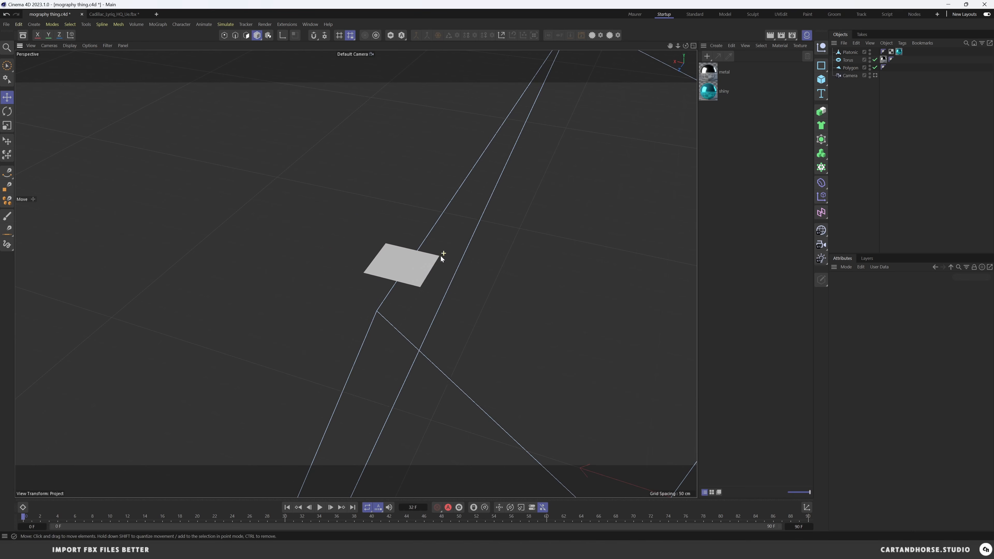
{"action": "right_click_drag", "start_coordinate": [450, 257], "coordinate": [237, 380], "text": "alt"}
{"action": "right_click_drag", "start_coordinate": [408, 334], "coordinate": [354, 362], "text": "alt"}
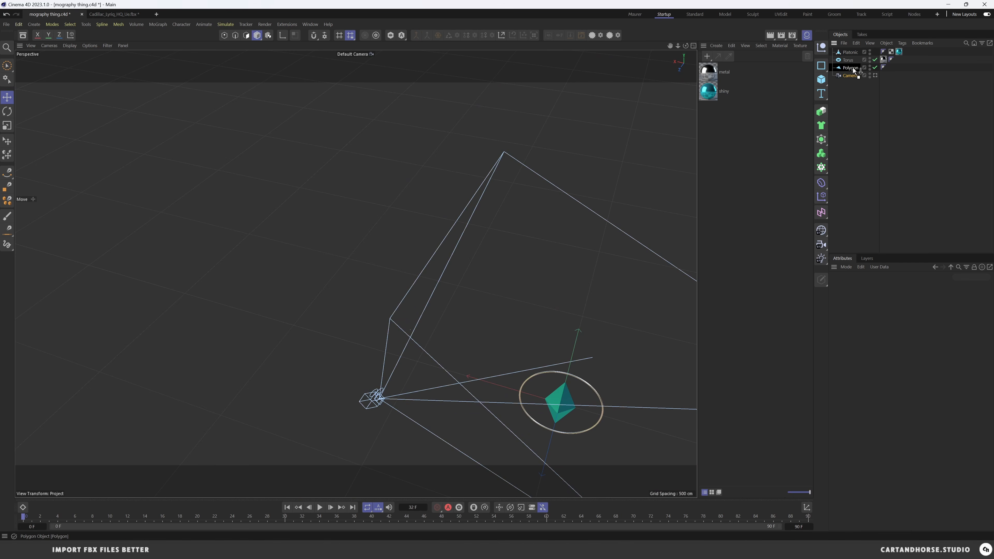
Step: Parent the Camera under the Polygon object, preview the animation through that camera, and return to the first frame
{"action": "left_click_drag", "start_coordinate": [853, 69], "coordinate": [853, 69]}
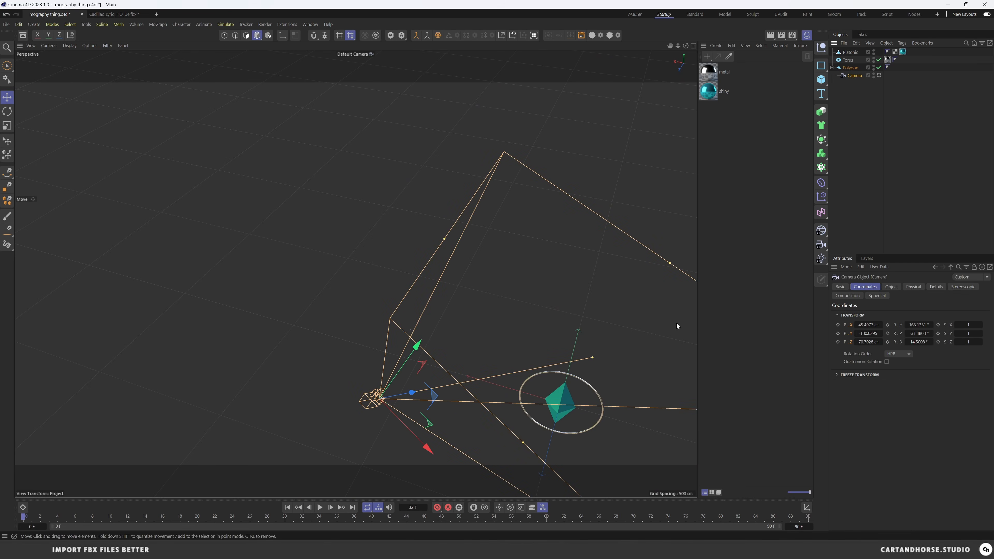
{"action": "left_click", "coordinate": [320, 507]}
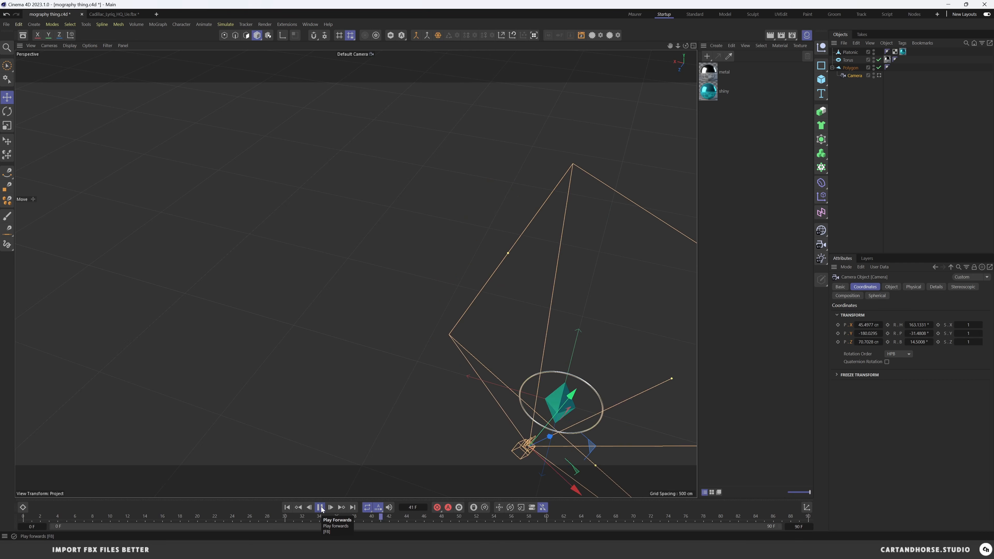
{"action": "left_click", "coordinate": [879, 76]}
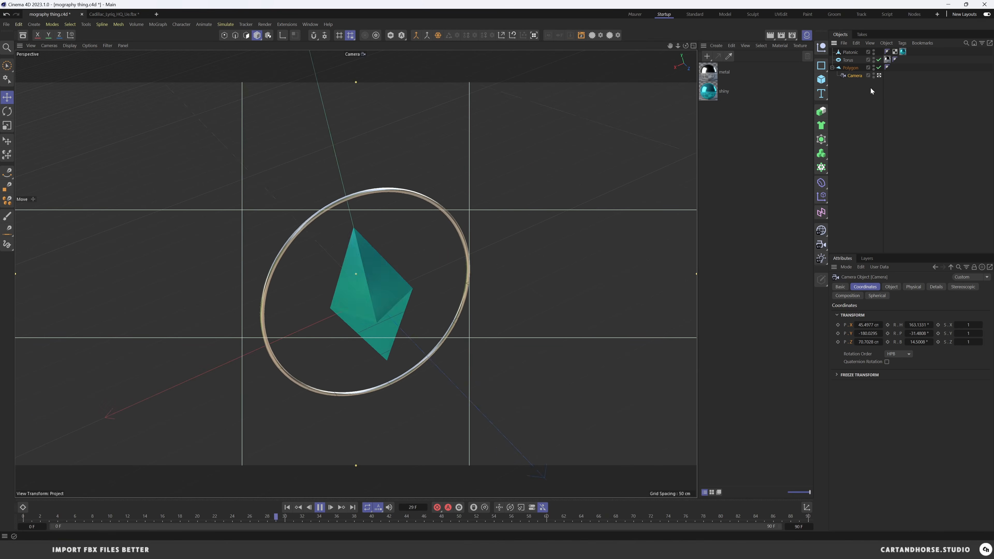
{"action": "left_click", "coordinate": [321, 508]}
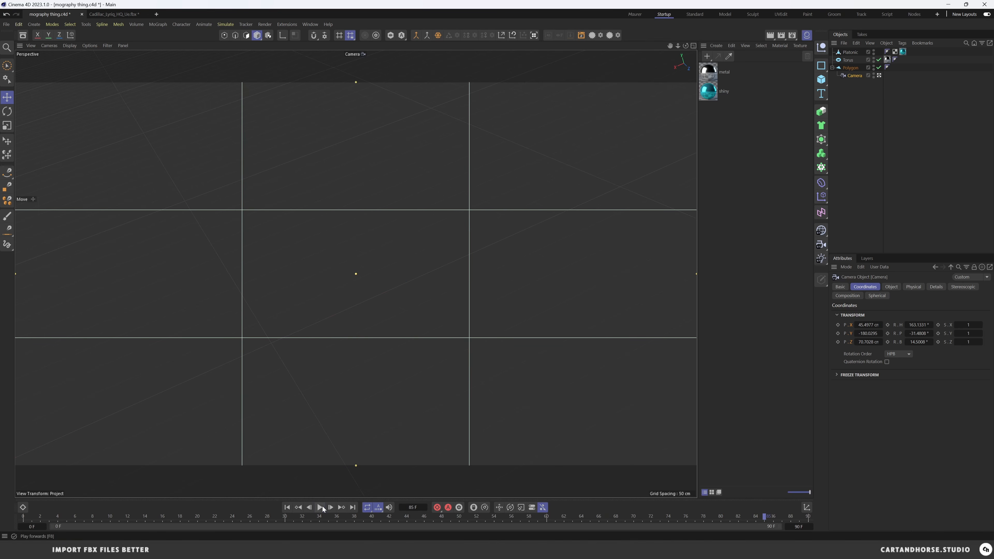
{"action": "left_click", "coordinate": [288, 507]}
{"action": "left_click", "coordinate": [868, 157]}
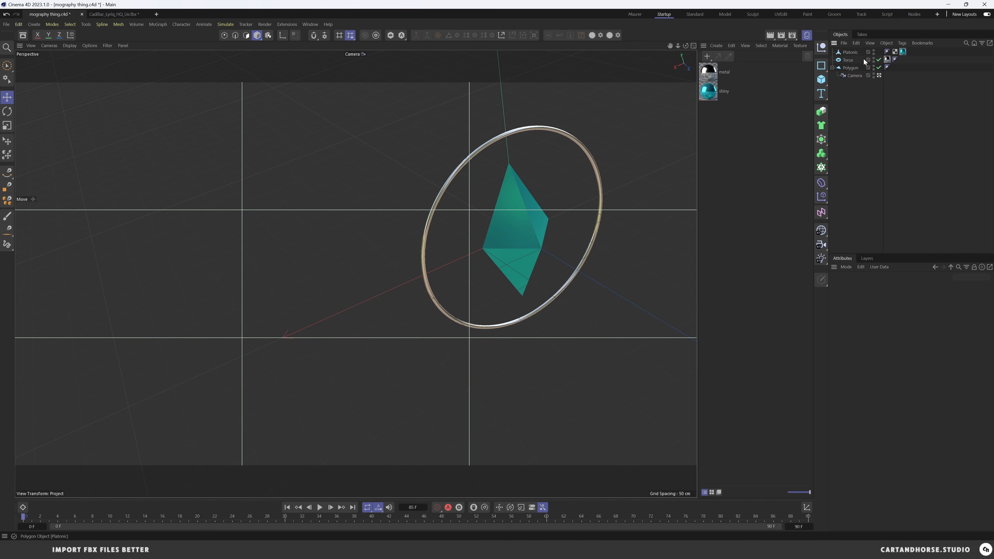
Step: Switch to Unreal Engine, open the mograph_3 content folder, and start importing a scene into the level
{"action": "left_click", "coordinate": [950, 5]}
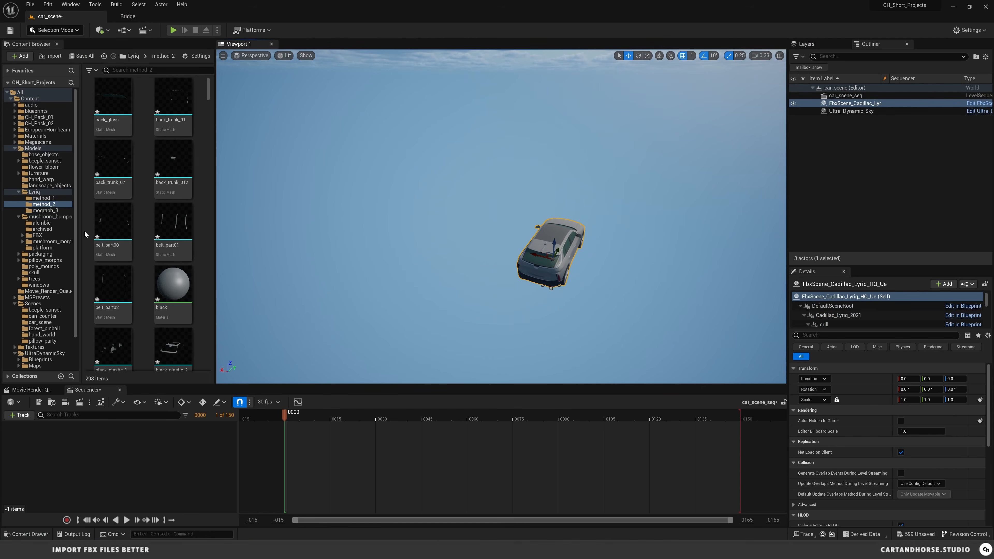
{"action": "left_click", "coordinate": [33, 211]}
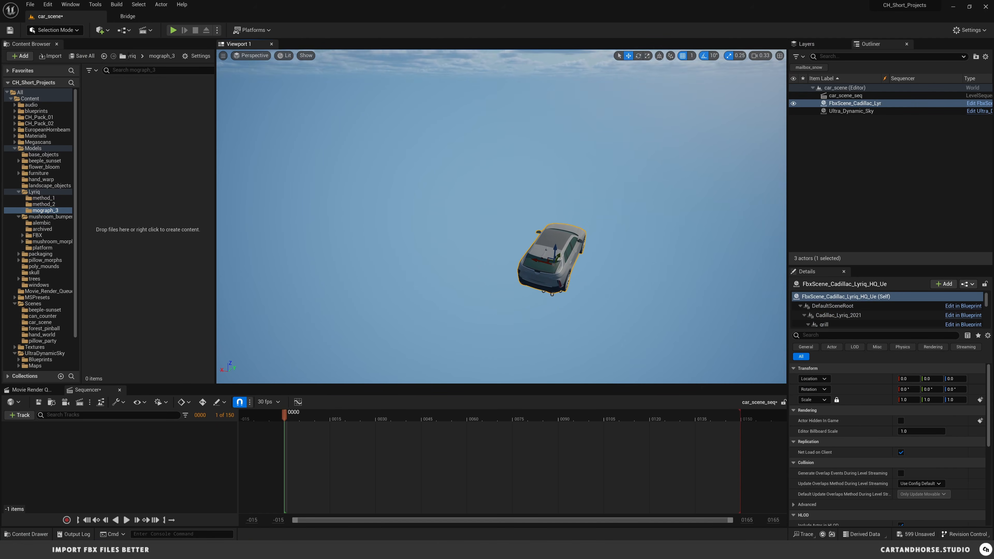
{"action": "right_click_drag", "start_coordinate": [504, 227], "coordinate": [395, 215]}
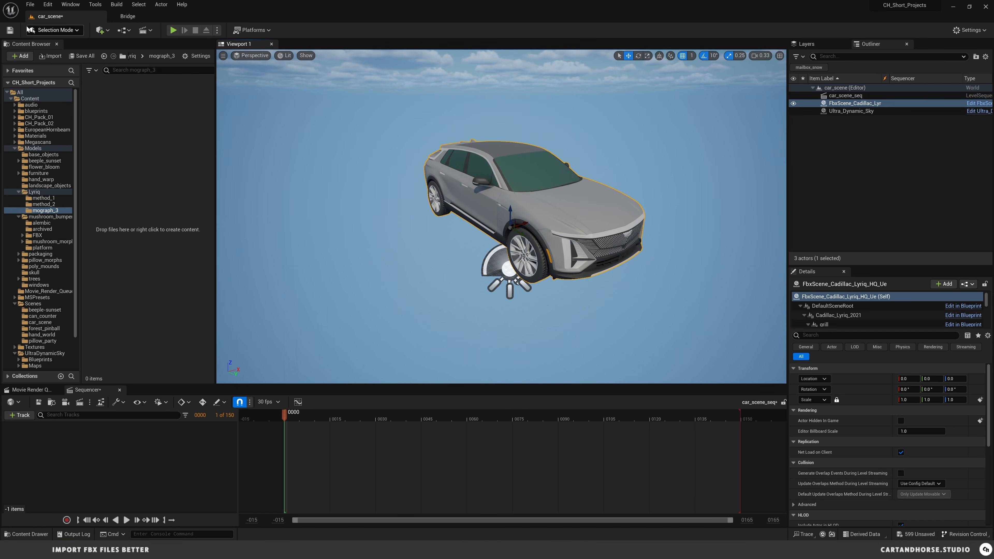
{"action": "left_click", "coordinate": [30, 4]}
{"action": "left_click", "coordinate": [61, 118]}
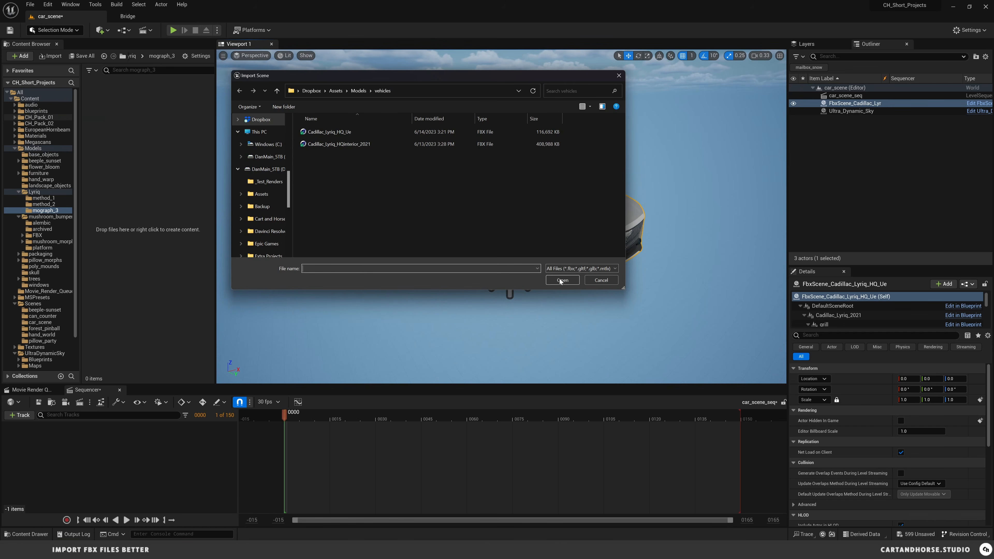
Step: Copy the path of the "FBX - better import" folder from File Explorer and take the Import Scene dialog to that folder
{"action": "left_click", "coordinate": [420, 548]}
{"action": "left_click", "coordinate": [444, 519]}
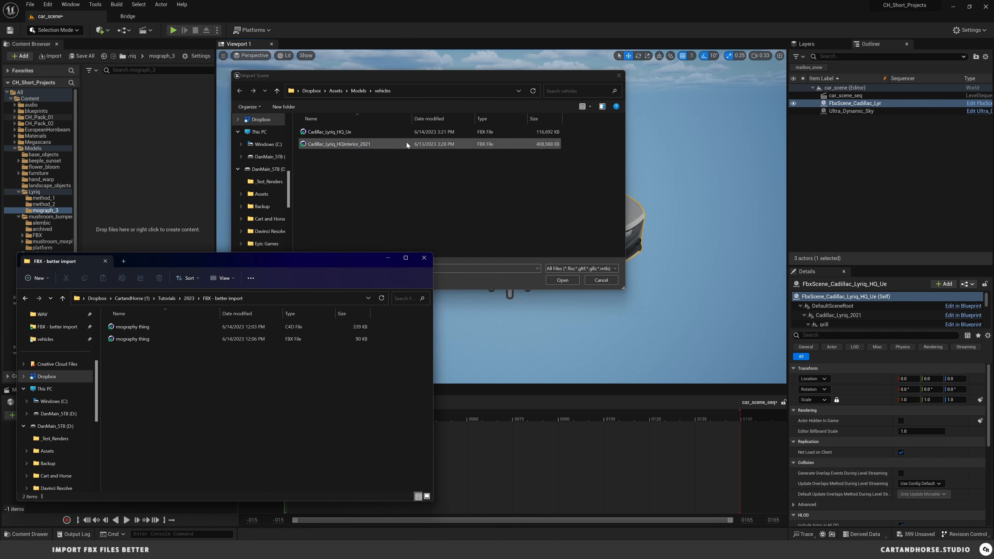
{"action": "left_click", "coordinate": [416, 94]}
{"action": "left_click_drag", "start_coordinate": [529, 80], "coordinate": [557, 130]}
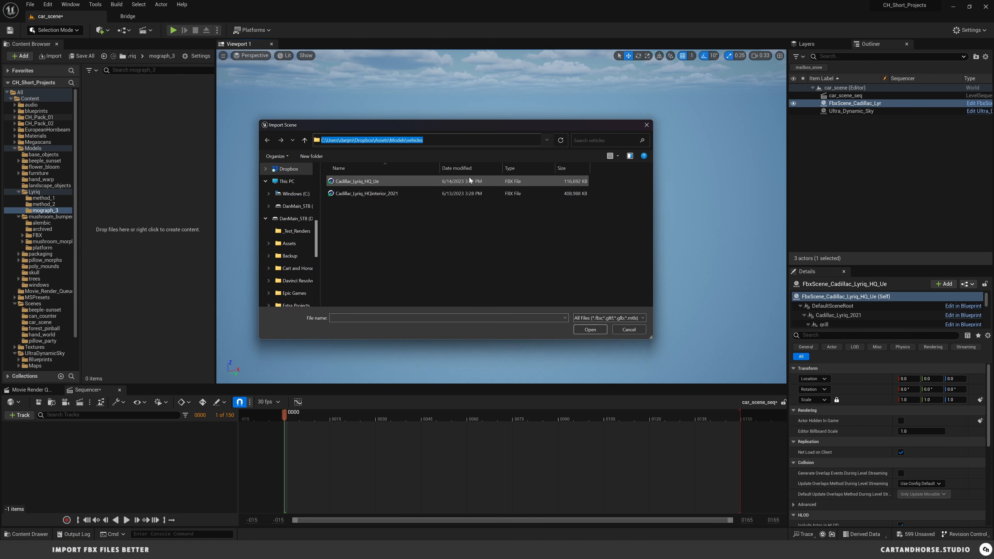
{"action": "left_click", "coordinate": [419, 550]}
{"action": "left_click", "coordinate": [459, 504]}
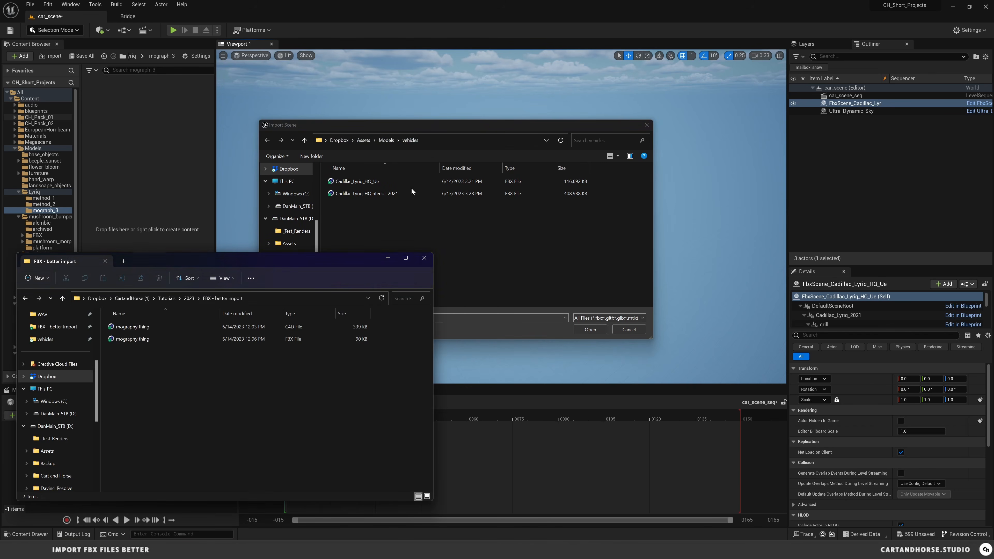
{"action": "left_click", "coordinate": [278, 296]}
{"action": "key", "text": "ctrl+c"}
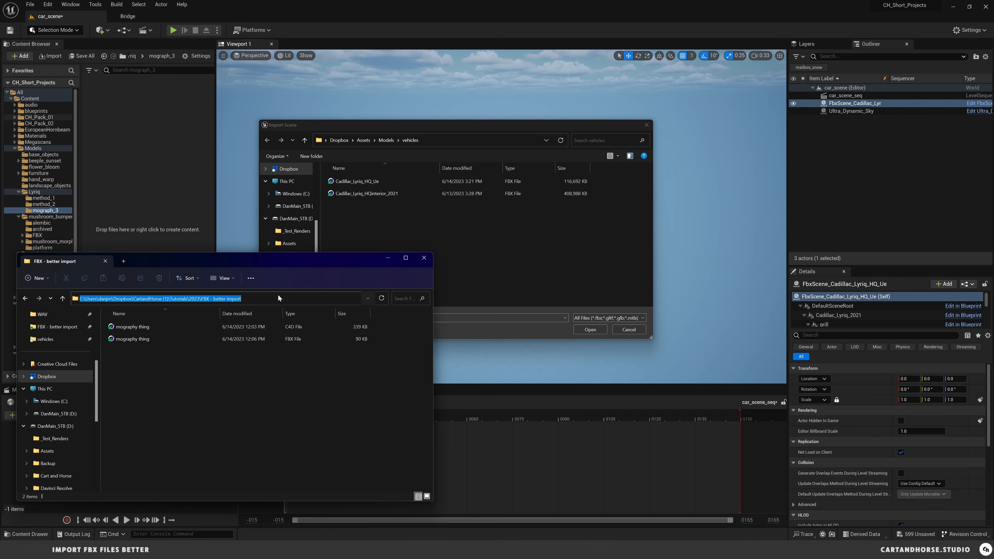
{"action": "left_click", "coordinate": [444, 137]}
{"action": "key", "text": "ctrl+v"}
{"action": "key", "text": "Return"}
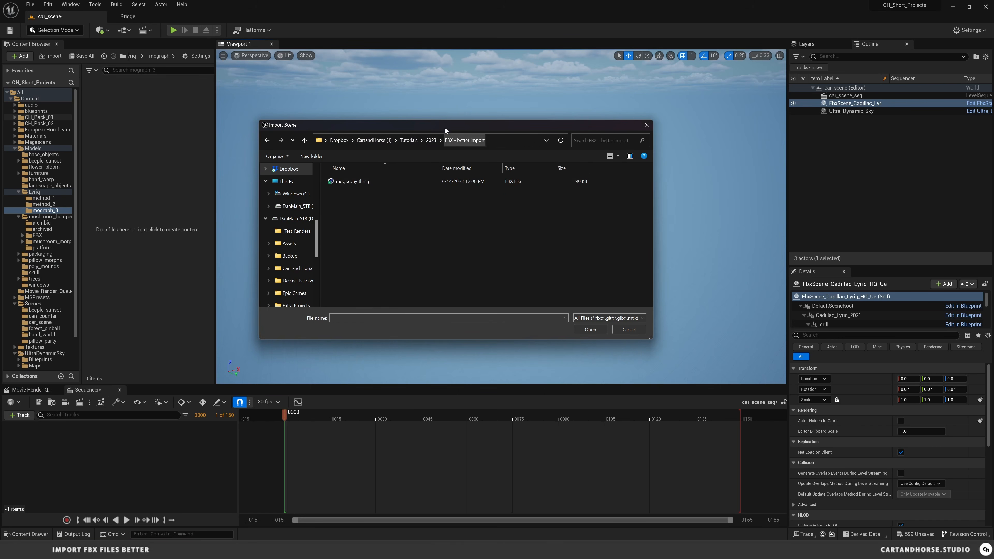
Step: Open the "mography thing" FBX file and choose Models/Lyriq/mograph_3 as the import location
{"action": "left_click", "coordinate": [359, 183]}
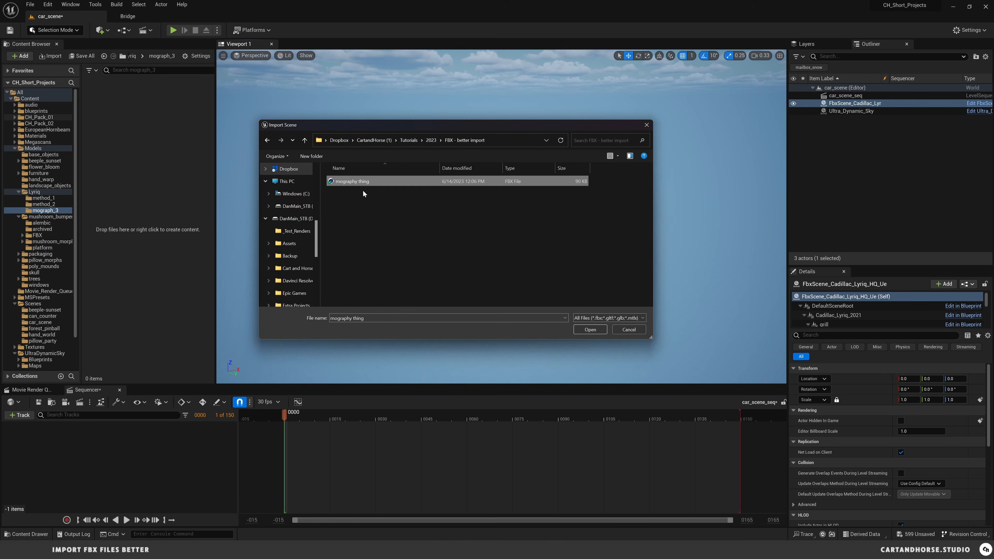
{"action": "left_click", "coordinate": [591, 330]}
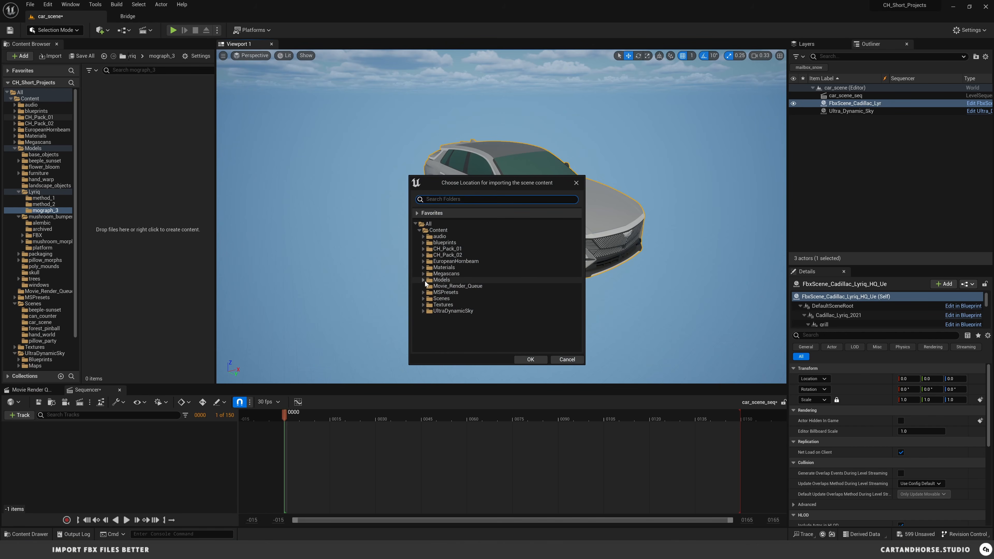
{"action": "left_click", "coordinate": [422, 280]}
{"action": "left_click", "coordinate": [426, 323]}
{"action": "left_click", "coordinate": [450, 342]}
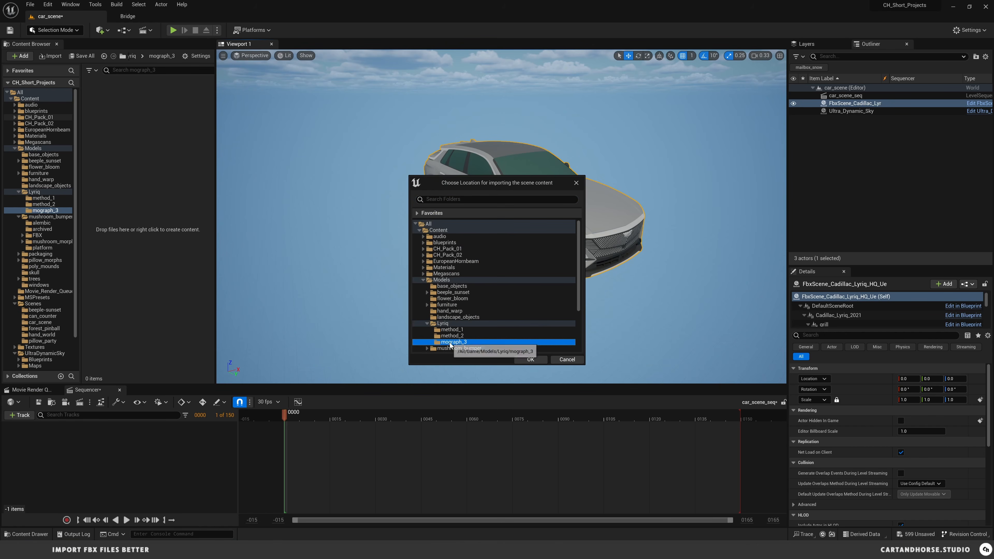
{"action": "left_click", "coordinate": [536, 359]}
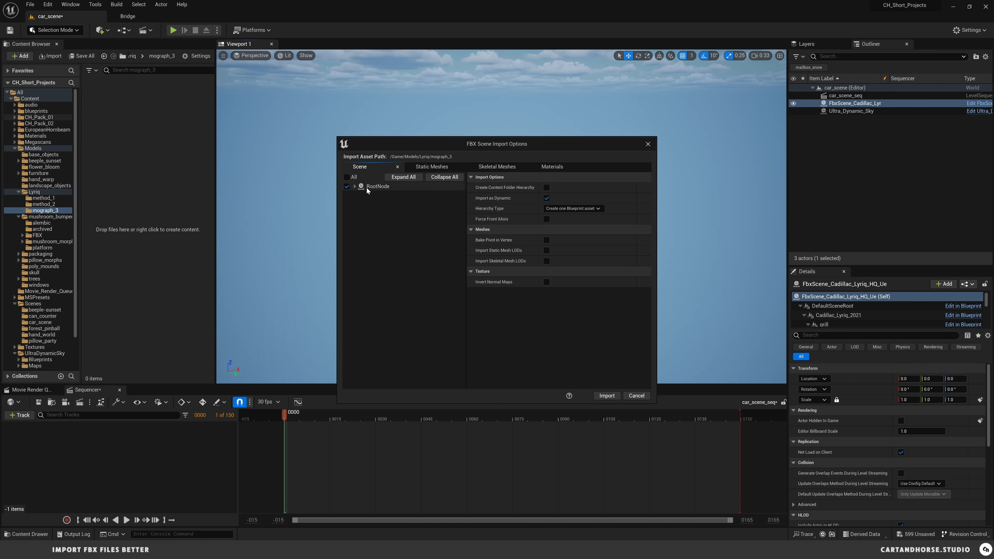
Step: Set the hierarchy type to Create one Actor with Components, review the meshes and materials, import the scene, and dismiss the message log
{"action": "left_click", "coordinate": [592, 210]}
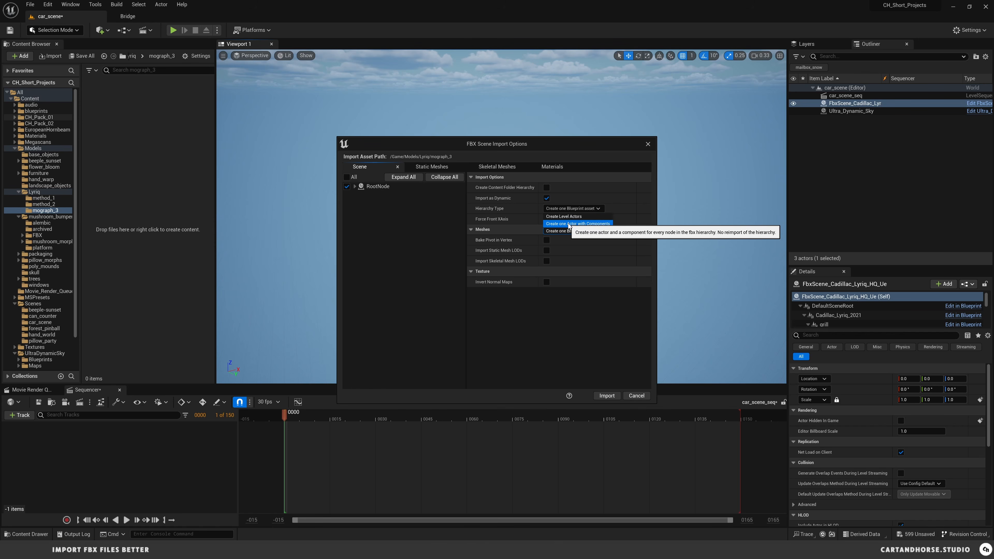
{"action": "left_click", "coordinate": [580, 224]}
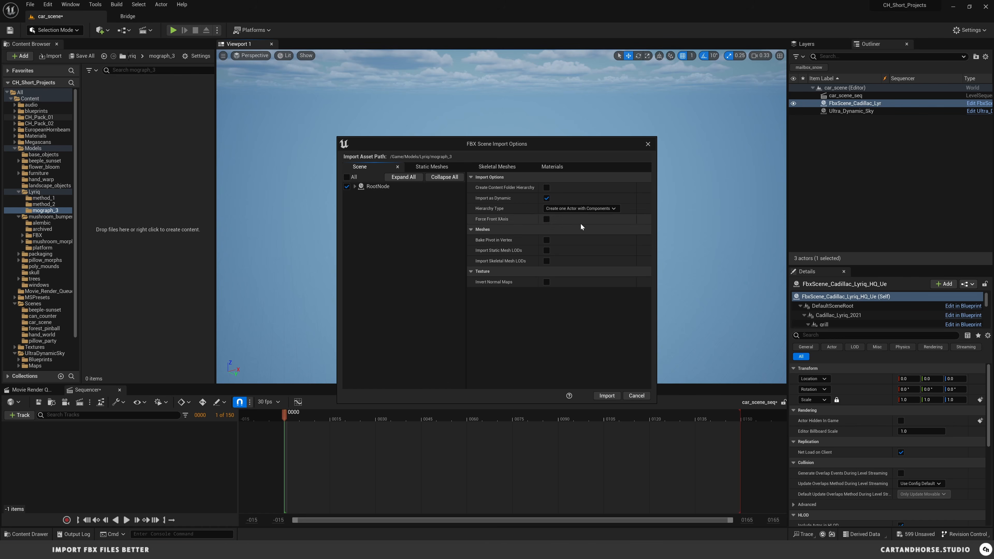
{"action": "left_click", "coordinate": [430, 167]}
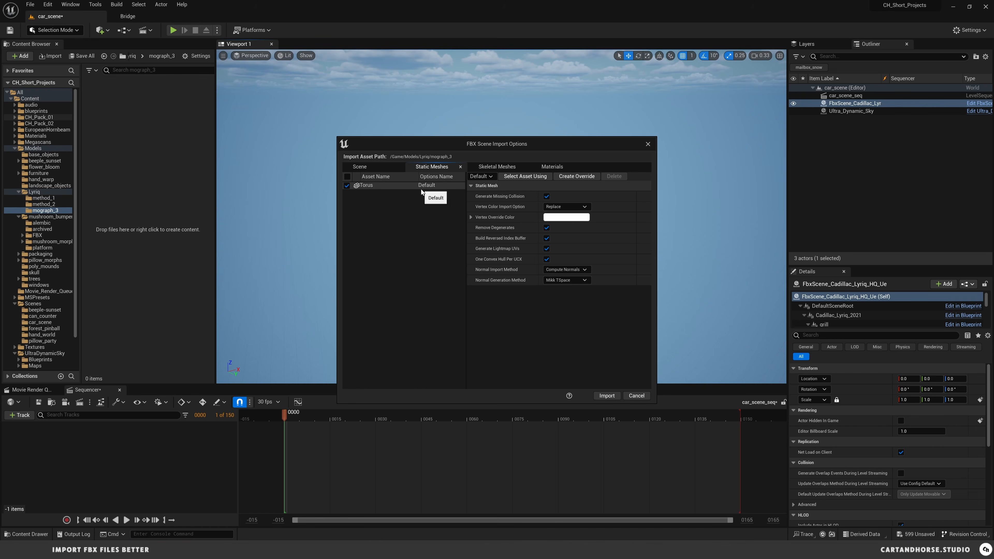
{"action": "left_click", "coordinate": [505, 167]}
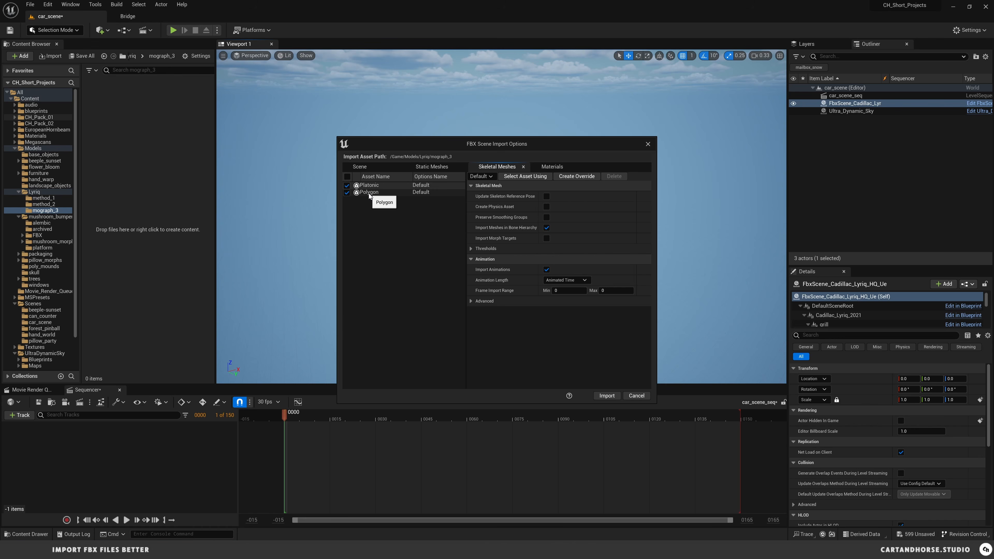
{"action": "left_click", "coordinate": [564, 165]}
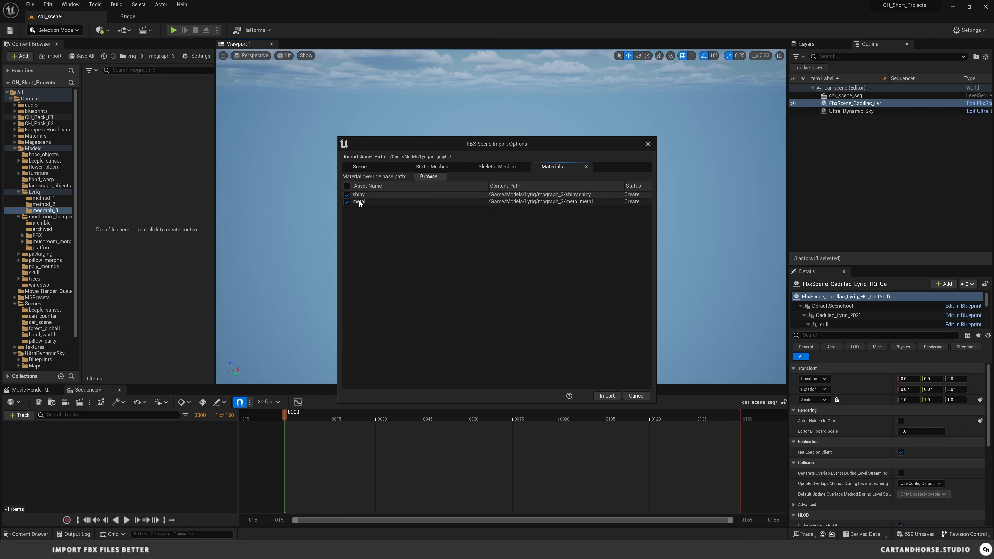
{"action": "left_click", "coordinate": [607, 396]}
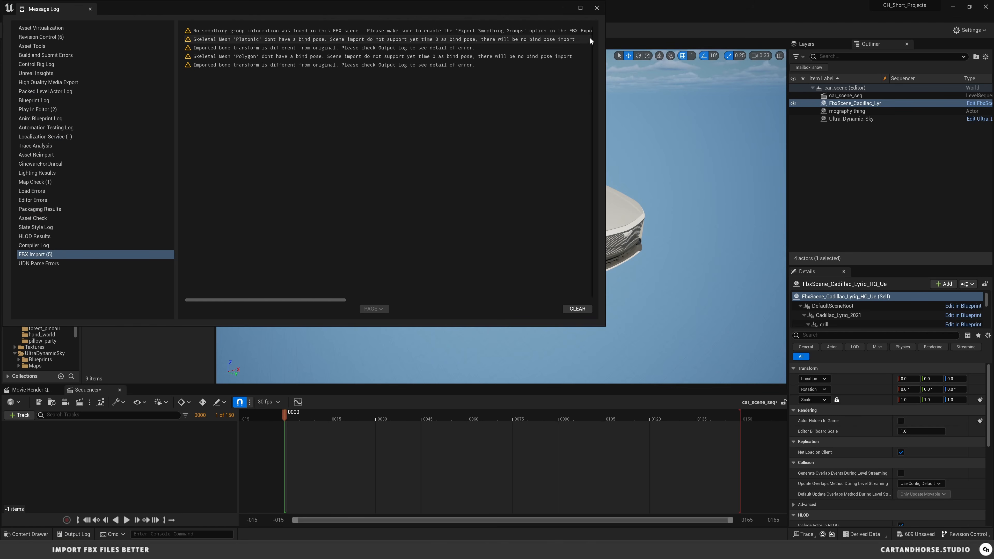
{"action": "left_click", "coordinate": [596, 8]}
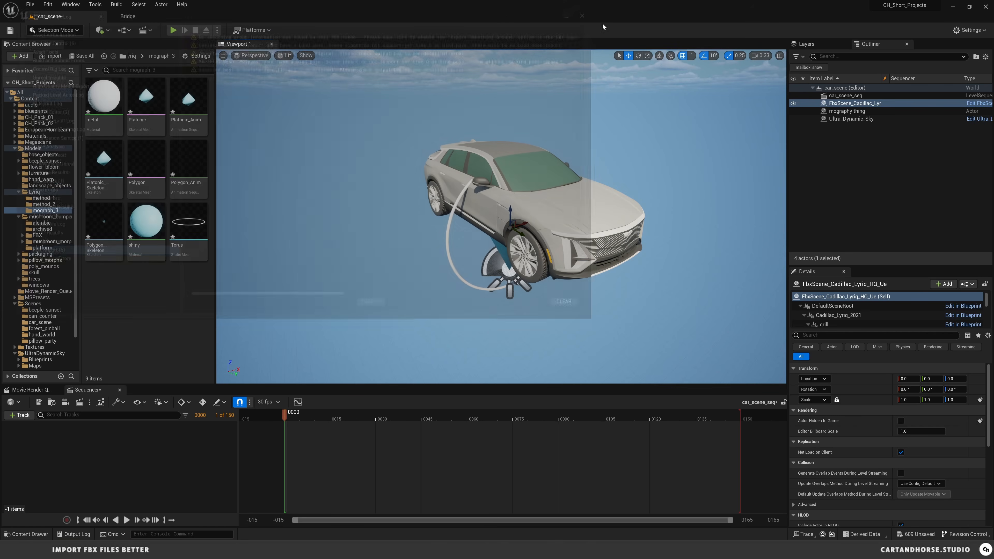
Step: Raise the mography thing actor above the car to a Z location of about 343
{"action": "left_click_drag", "start_coordinate": [558, 239], "coordinate": [577, 228], "text": "alt"}
{"action": "left_click", "coordinate": [480, 215]}
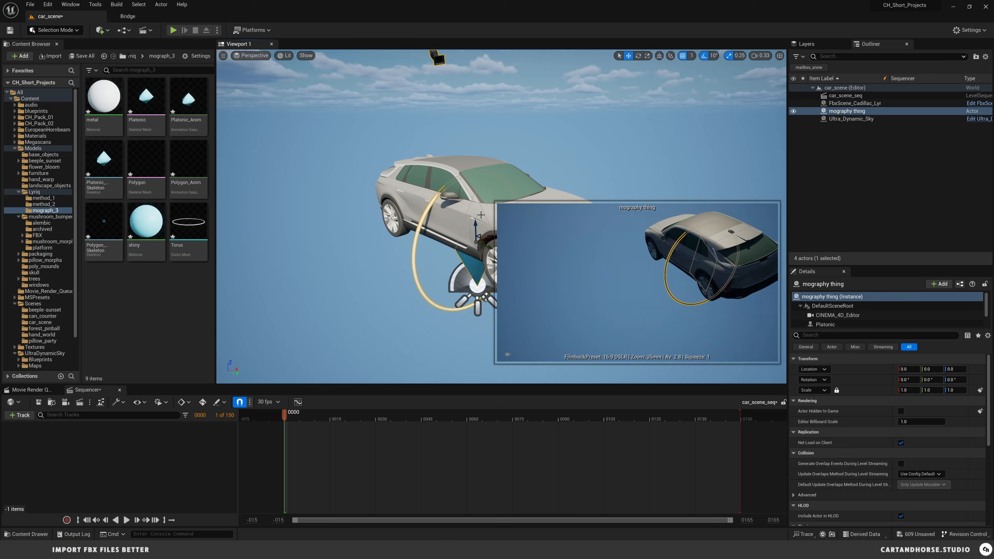
{"action": "left_click_drag", "start_coordinate": [476, 227], "coordinate": [481, 51]}
{"action": "middle_click_drag", "start_coordinate": [450, 90], "coordinate": [449, 154], "text": "alt"}
{"action": "left_click_drag", "start_coordinate": [471, 129], "coordinate": [399, 92]}
{"action": "right_click_drag", "start_coordinate": [472, 92], "coordinate": [446, 92], "text": "alt"}
{"action": "middle_click_drag", "start_coordinate": [472, 92], "coordinate": [457, 93], "text": "alt"}
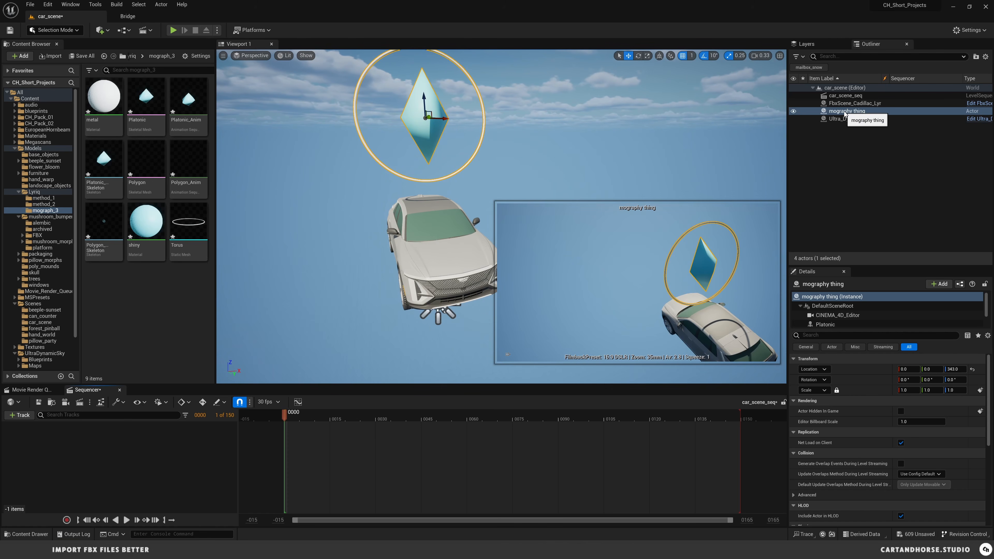
Step: Add the mography thing actor to the car_scene_seq sequence and give its Platonic component the Platonic_Anim animation
{"action": "left_click_drag", "start_coordinate": [844, 113], "coordinate": [95, 462]}
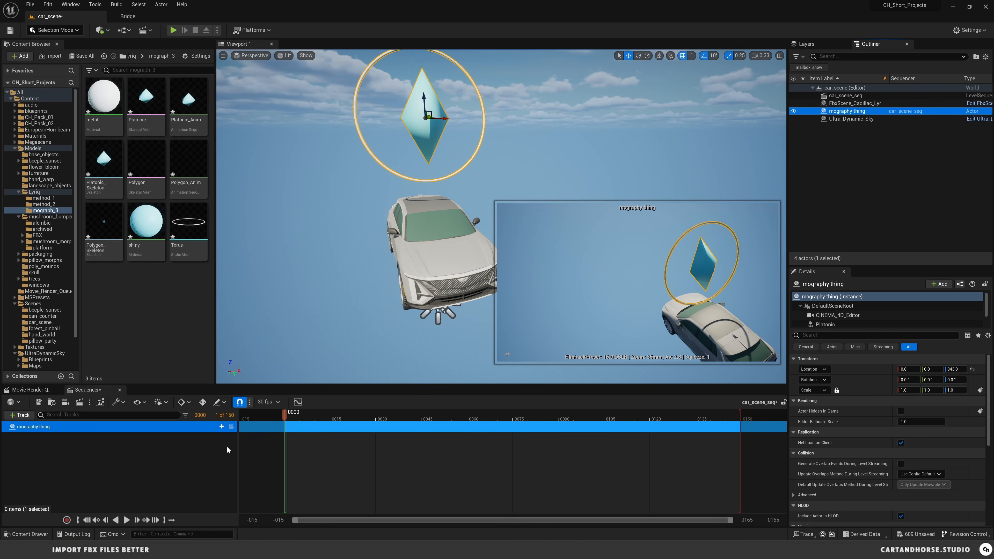
{"action": "left_click", "coordinate": [218, 426]}
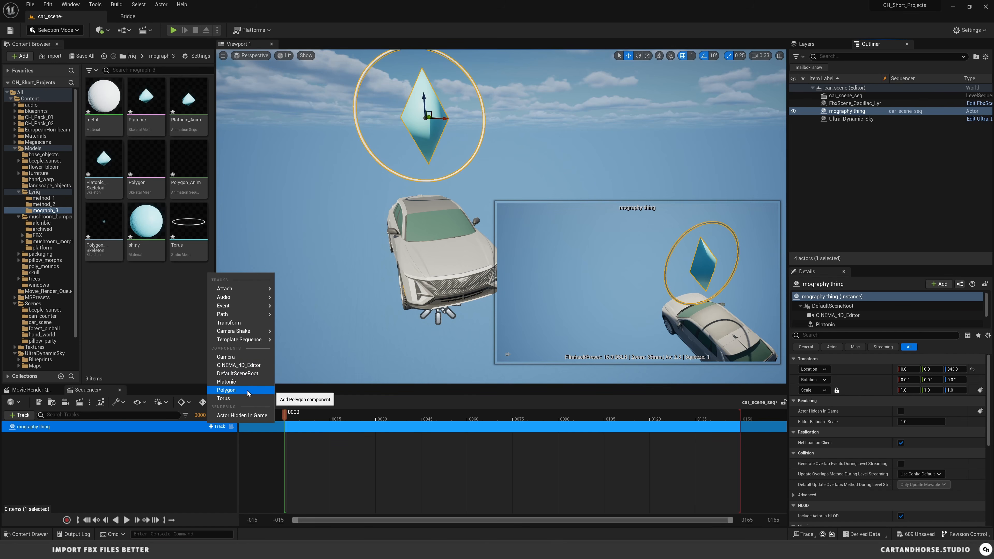
{"action": "left_click", "coordinate": [229, 381]}
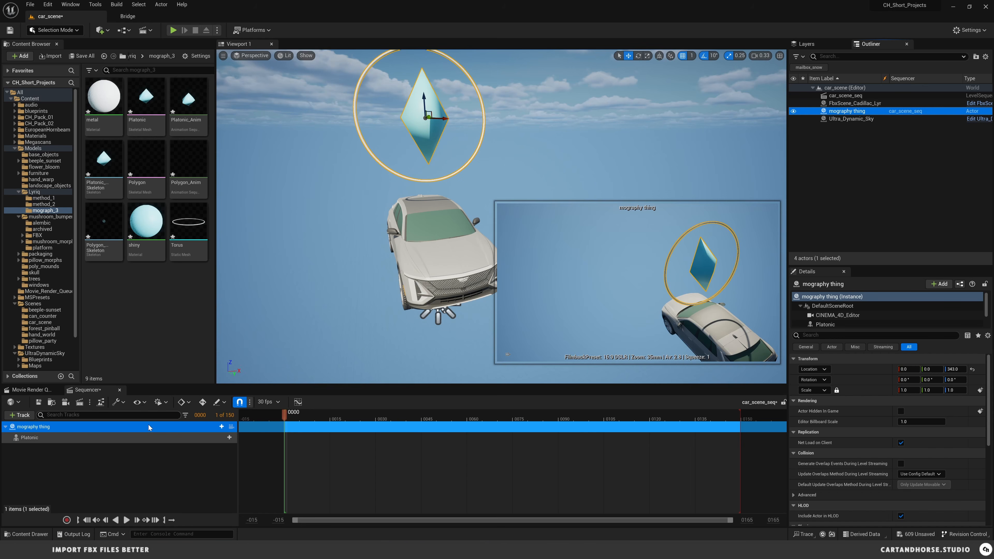
{"action": "left_click", "coordinate": [224, 437]}
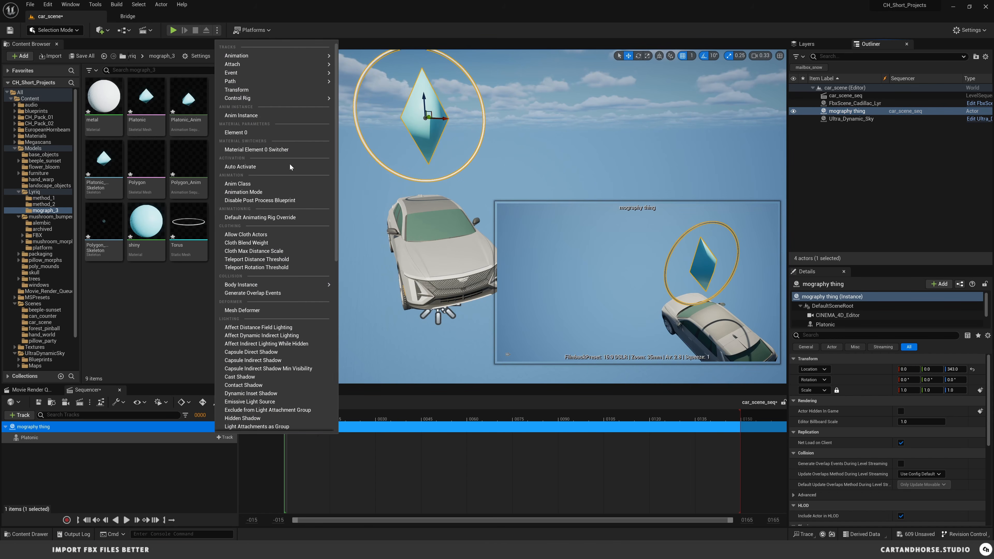
{"action": "mouse_move", "coordinate": [294, 54]}
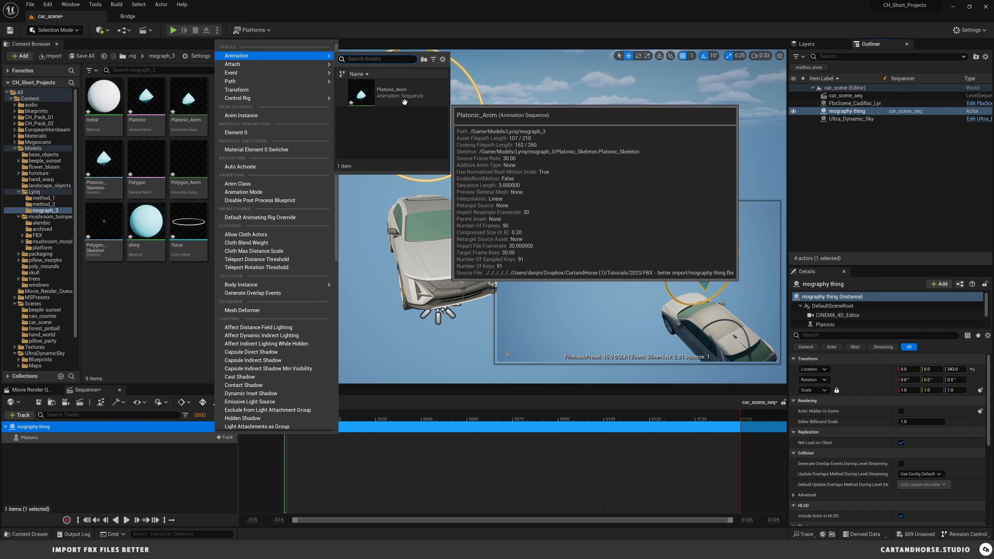
{"action": "left_click", "coordinate": [399, 97]}
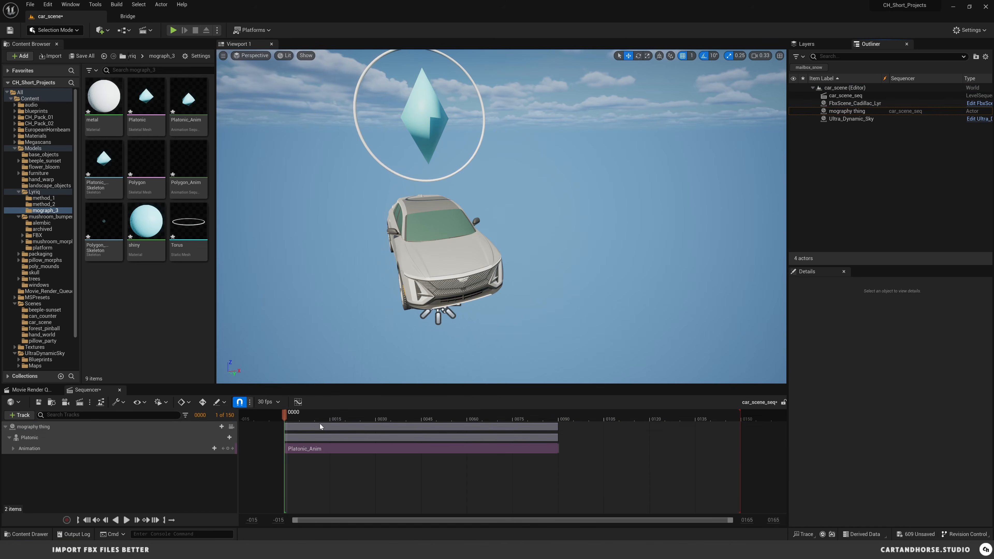
Step: Move the Platonic_Anim section to start at frame 20 and play back the sequence, leaving the playhead at frame 20
{"action": "left_click_drag", "start_coordinate": [320, 426], "coordinate": [381, 426]}
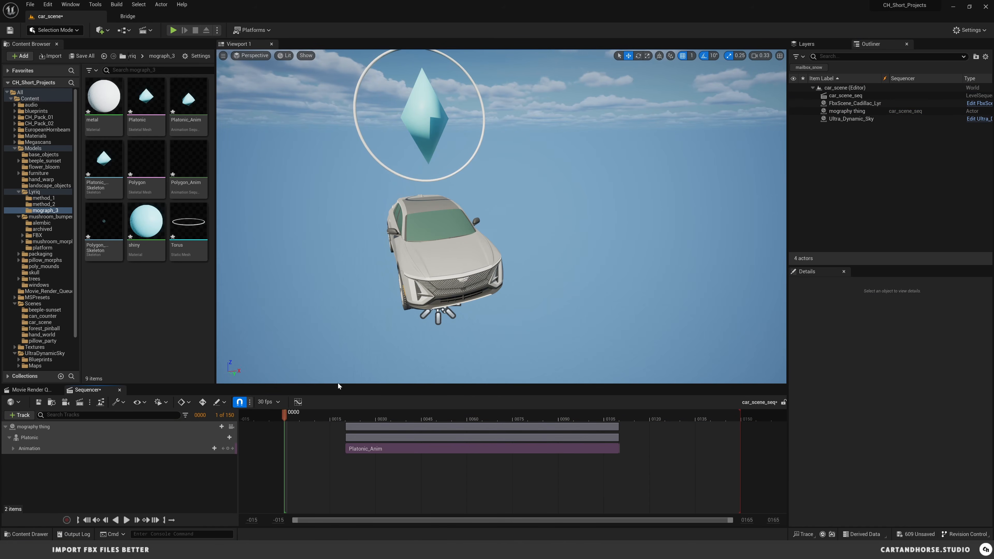
{"action": "right_click_drag", "start_coordinate": [340, 358], "coordinate": [339, 341]}
{"action": "left_click", "coordinate": [293, 419]}
{"action": "key", "text": "space"}
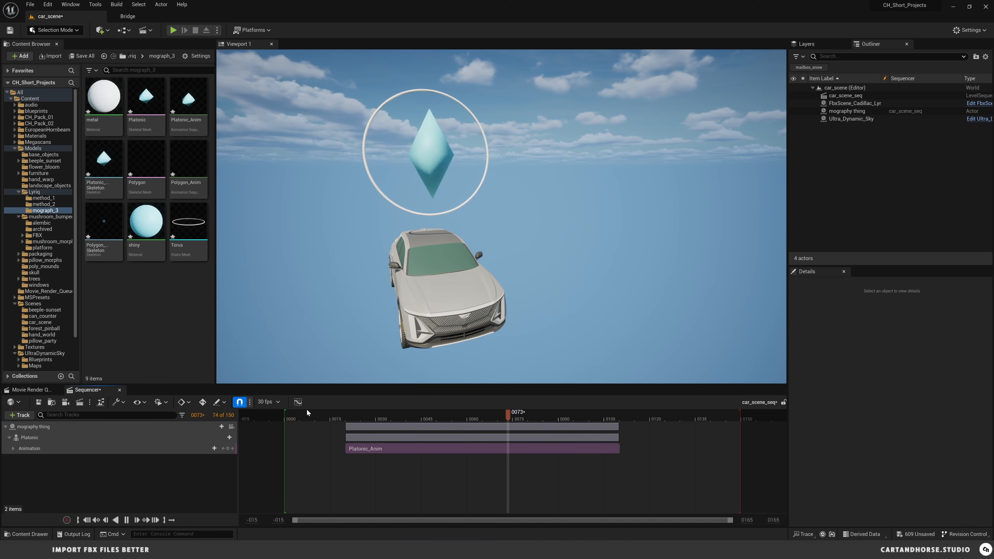
{"action": "key", "text": "space"}
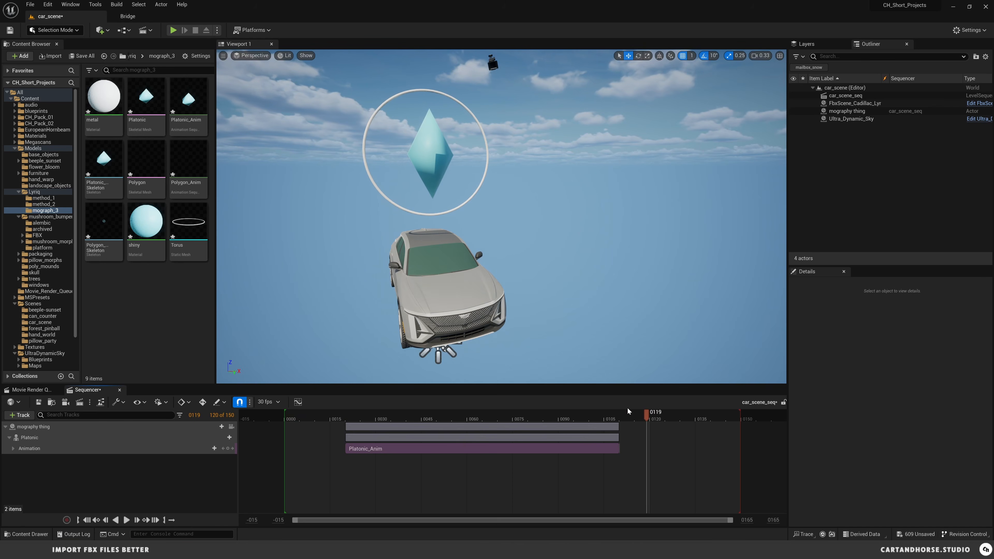
{"action": "left_click_drag", "start_coordinate": [658, 413], "coordinate": [344, 412]}
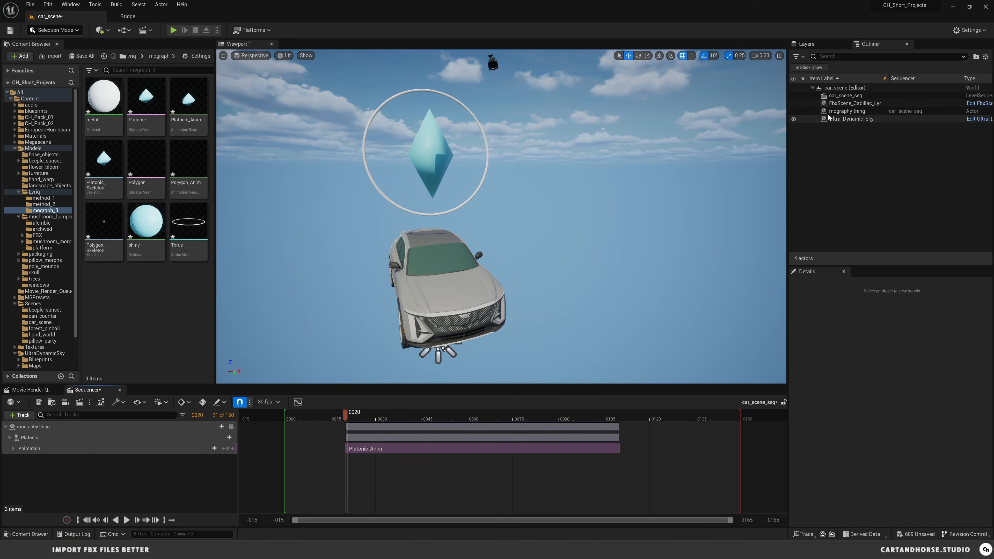
Step: Add the mography thing's Polygon component to the sequence with the Polygon_Anim animation starting at frame 20
{"action": "left_click", "coordinate": [184, 427]}
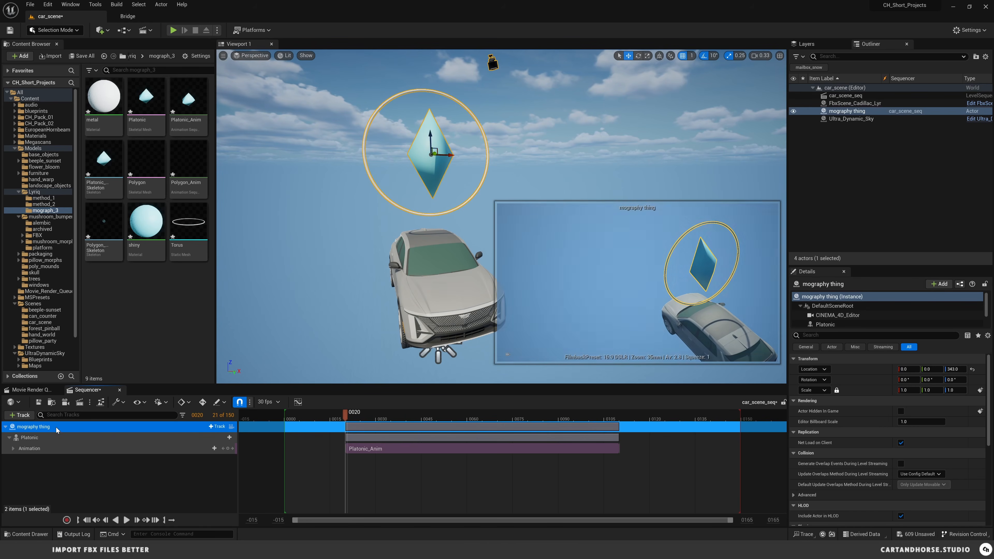
{"action": "left_click", "coordinate": [217, 427]}
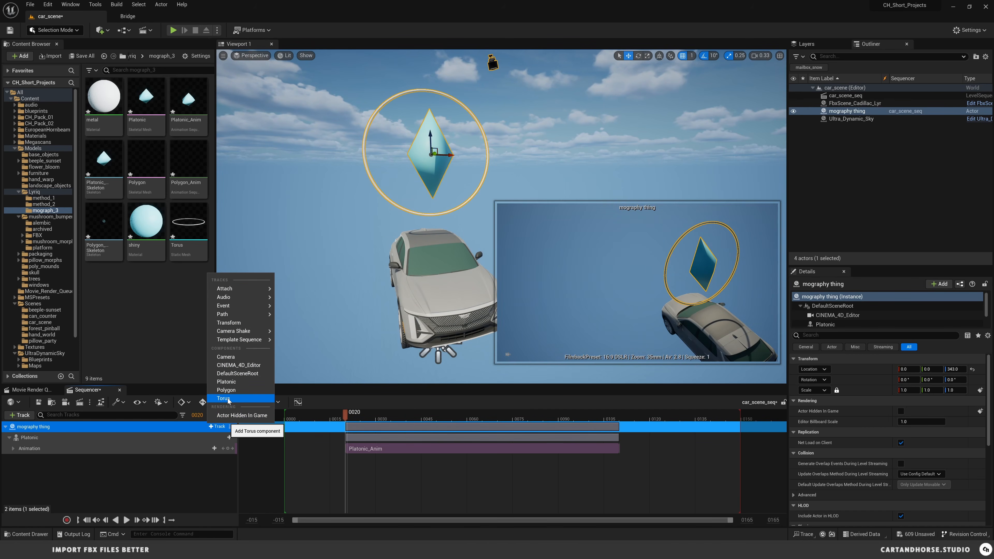
{"action": "left_click", "coordinate": [229, 390]}
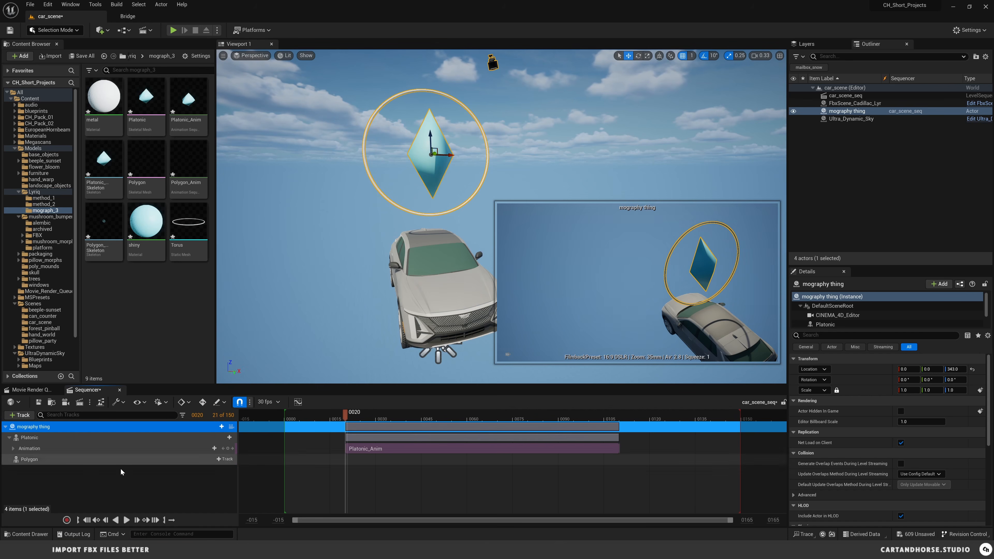
{"action": "left_click", "coordinate": [228, 458]}
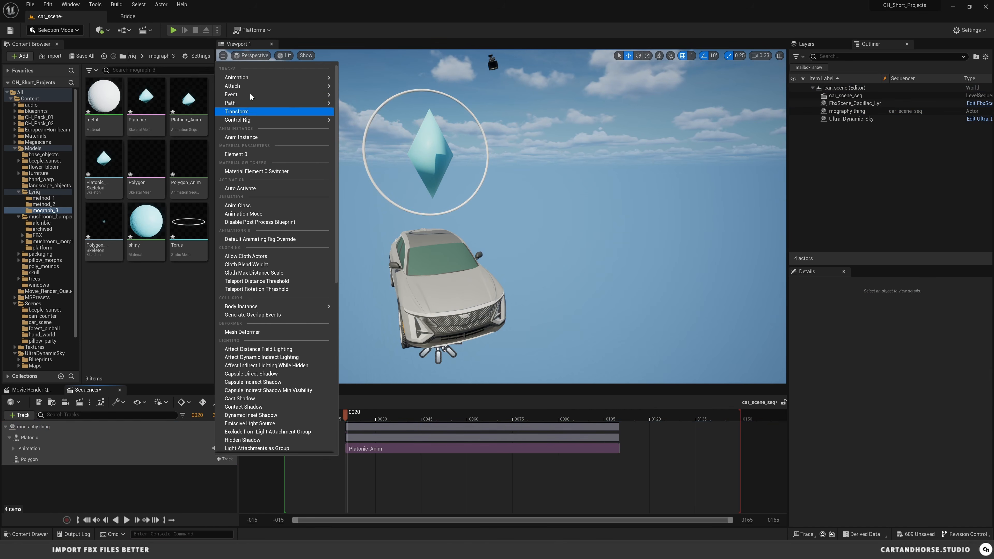
{"action": "mouse_move", "coordinate": [297, 78]}
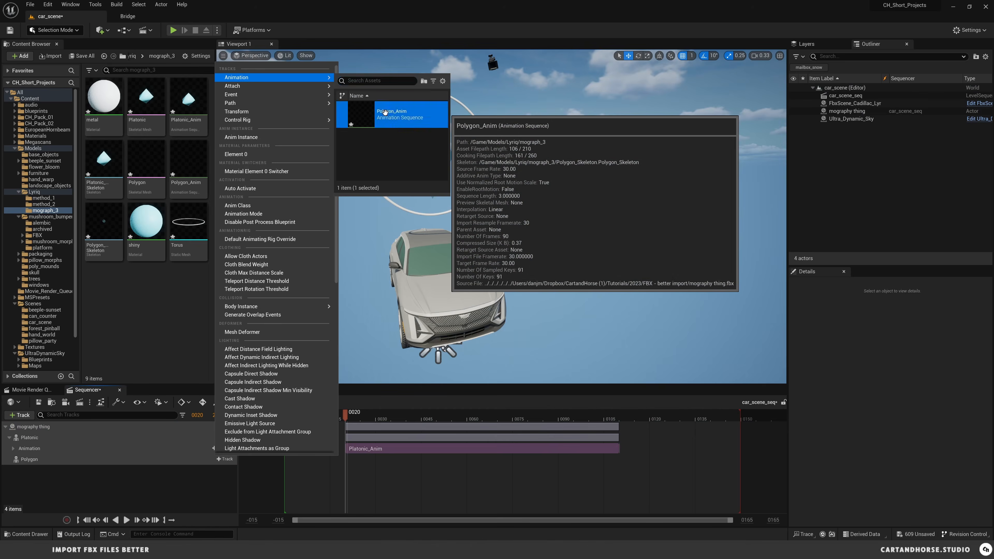
{"action": "left_click", "coordinate": [387, 114]}
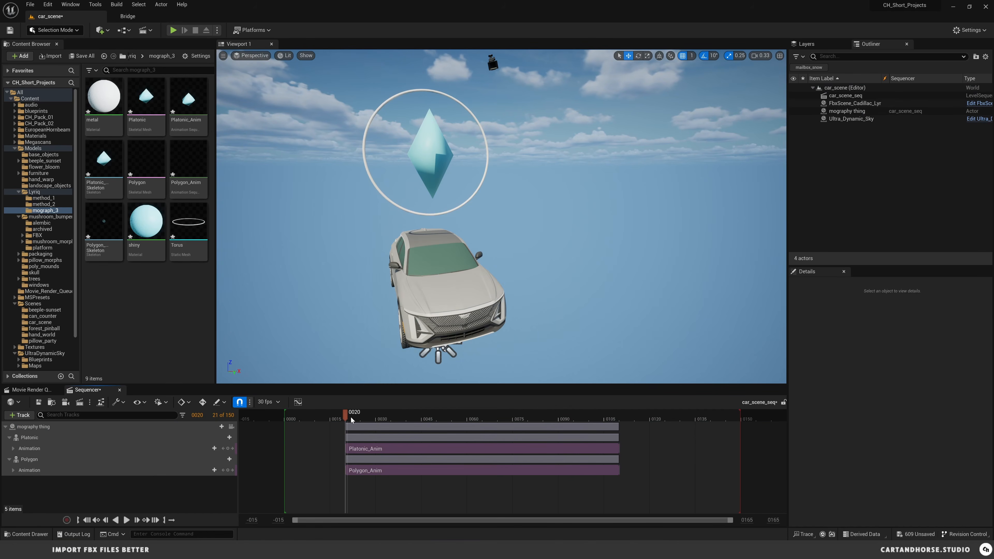
Step: Scrub the sequence between frames 9 and 12 and check the preview of the imported camera
{"action": "left_click_drag", "start_coordinate": [351, 419], "coordinate": [320, 420]}
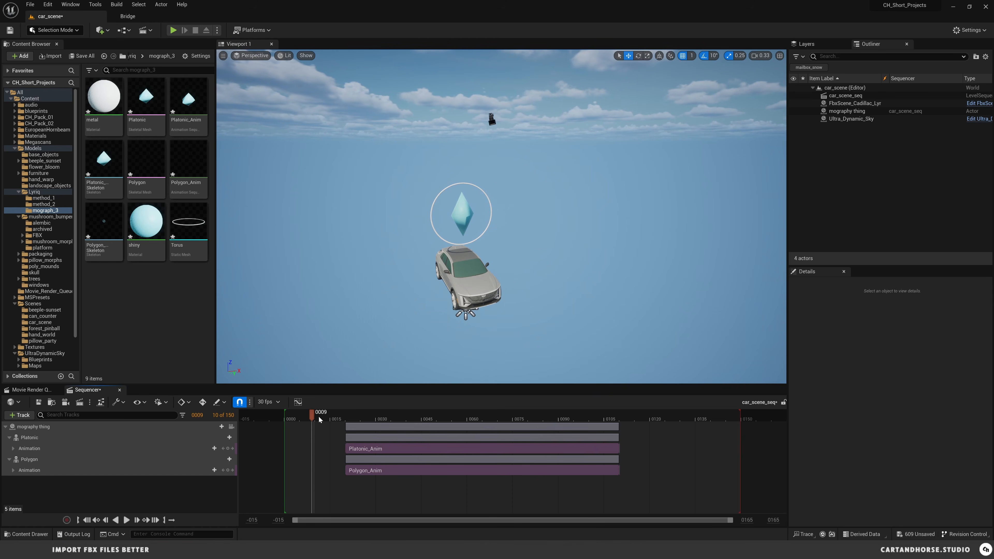
{"action": "left_click", "coordinate": [491, 119]}
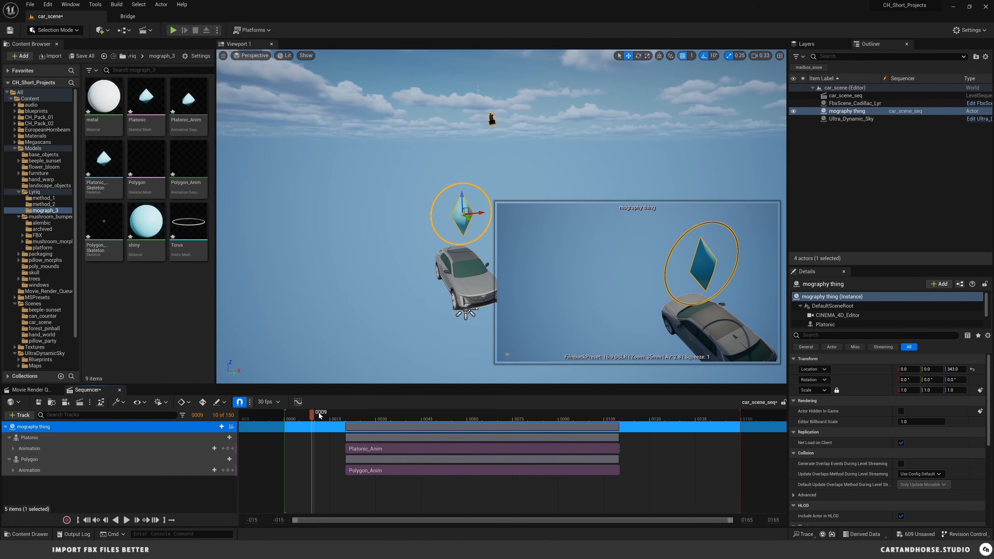
{"action": "mouse_move", "coordinate": [319, 416]}
{"action": "left_mouse_down"}
{"action": "mouse_move", "coordinate": [430, 415]}
{"action": "mouse_move", "coordinate": [322, 416]}
{"action": "left_mouse_up"}
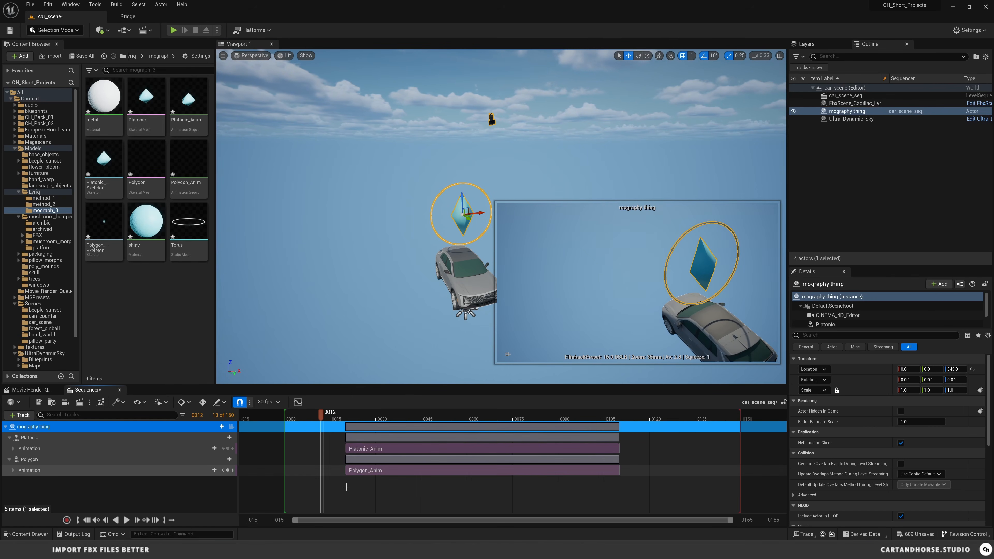
Step: Remove the mography thing track from the sequence and delete the mography thing actor from the level
{"action": "left_click", "coordinate": [151, 484]}
{"action": "left_click", "coordinate": [35, 424]}
{"action": "key", "text": "Delete"}
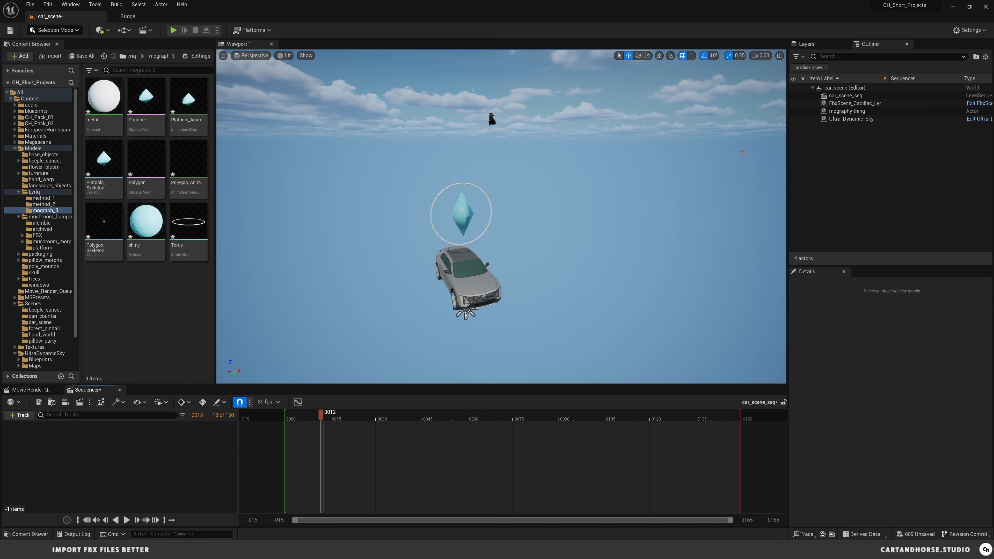
{"action": "left_click", "coordinate": [842, 105]}
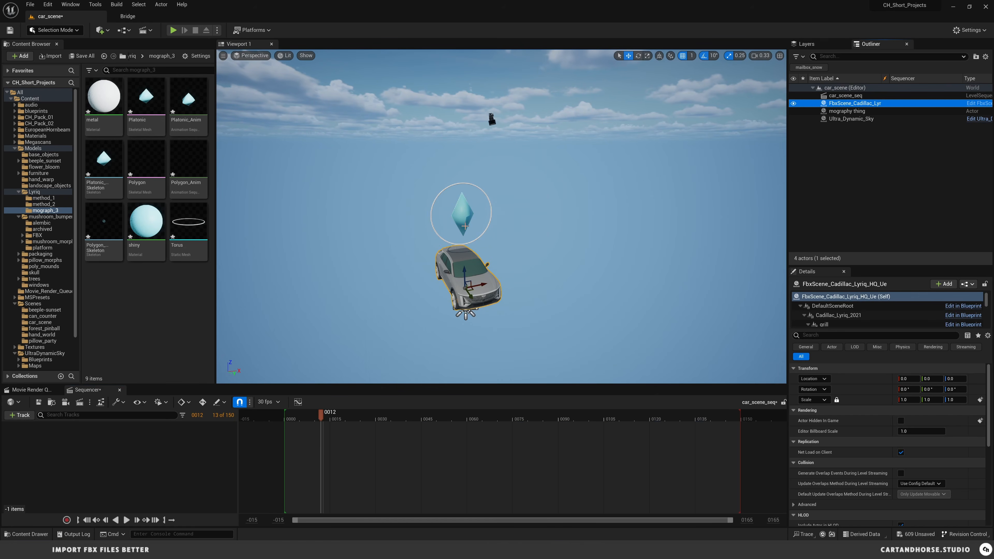
{"action": "left_click", "coordinate": [463, 216]}
{"action": "key", "text": "Delete"}
Step: Force-delete all the assets in the mograph_3 folder
{"action": "left_click", "coordinate": [188, 231]}
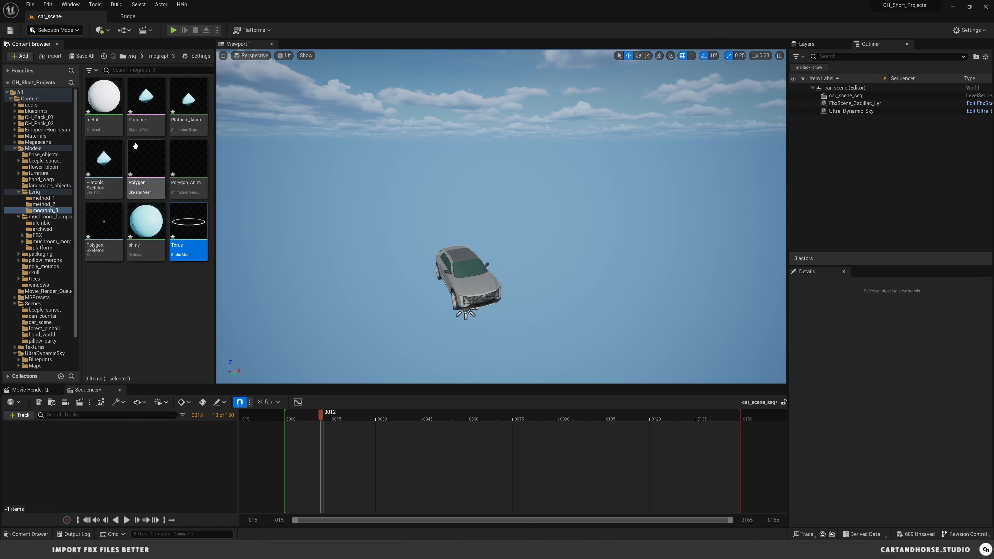
{"action": "left_click", "coordinate": [118, 122], "text": "shift"}
{"action": "key", "text": "Delete"}
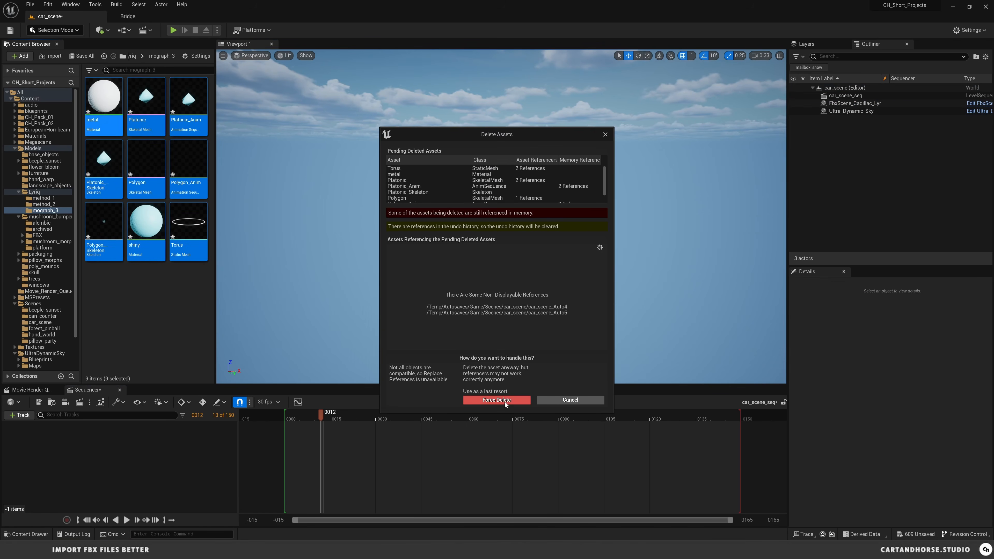
{"action": "left_click", "coordinate": [497, 399]}
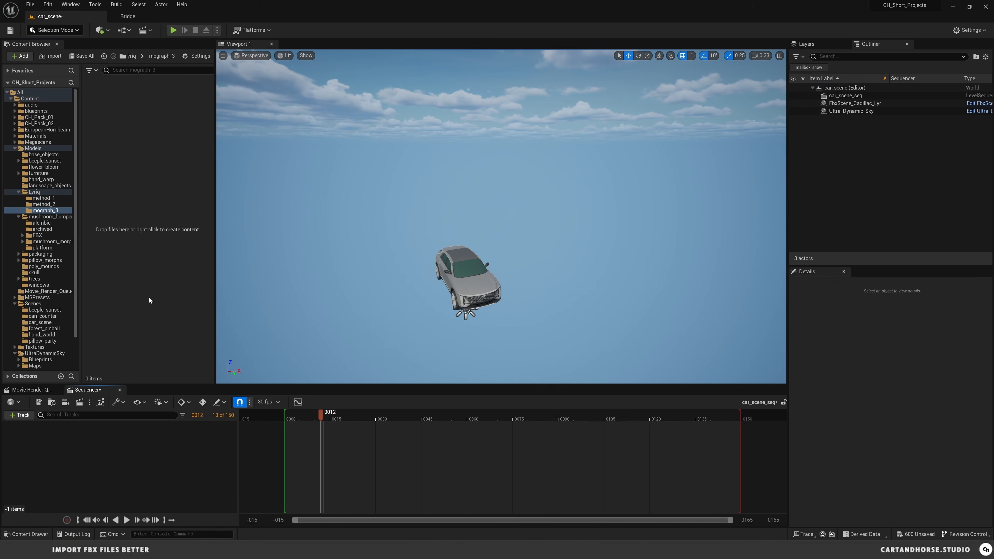
Step: Start an import into the level and open the "mography thing" FBX file
{"action": "left_click", "coordinate": [30, 5]}
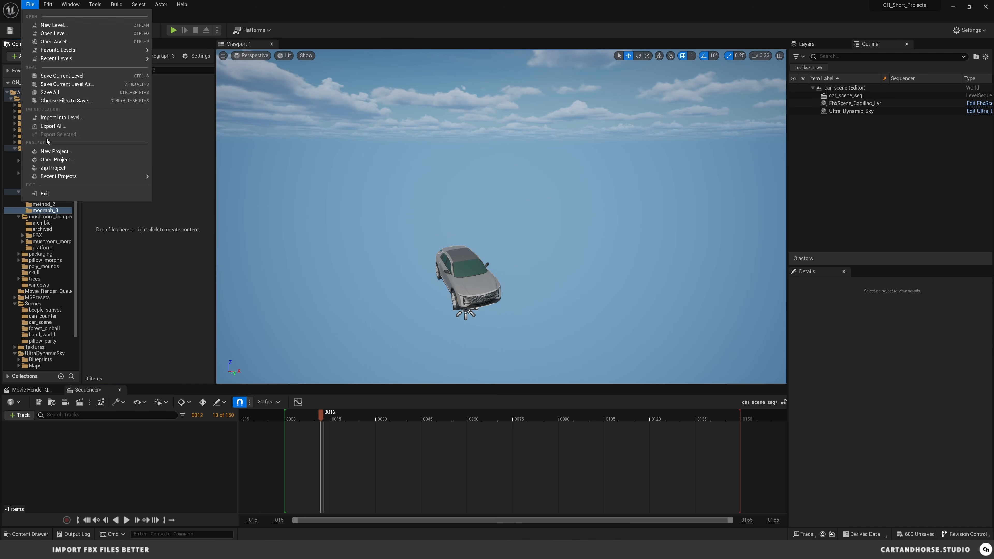
{"action": "left_click", "coordinate": [62, 117]}
{"action": "left_click", "coordinate": [360, 182]}
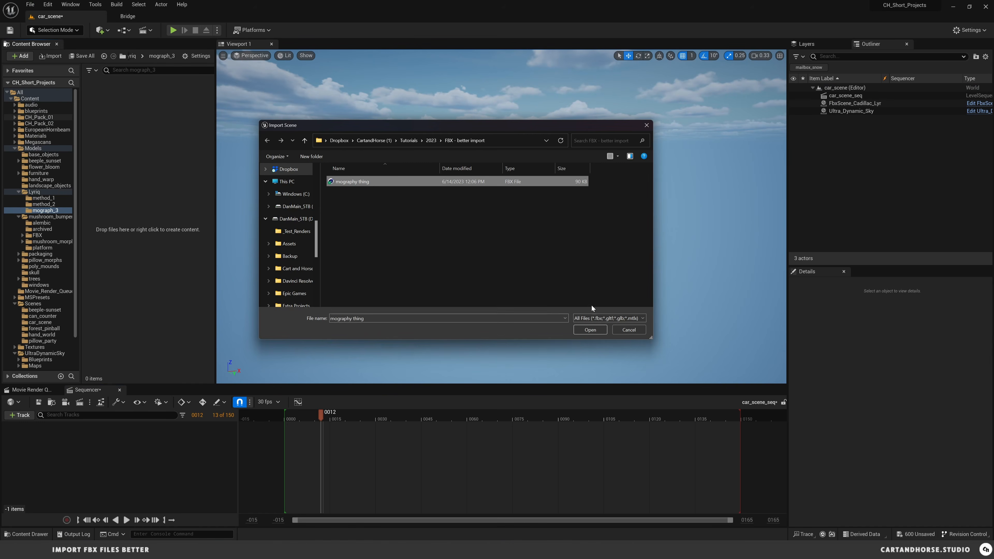
{"action": "left_click", "coordinate": [590, 330]}
Step: Choose Models/Lyriq/mograph_3 as the import location and agree to replace all existing assets there
{"action": "left_click", "coordinate": [423, 279]}
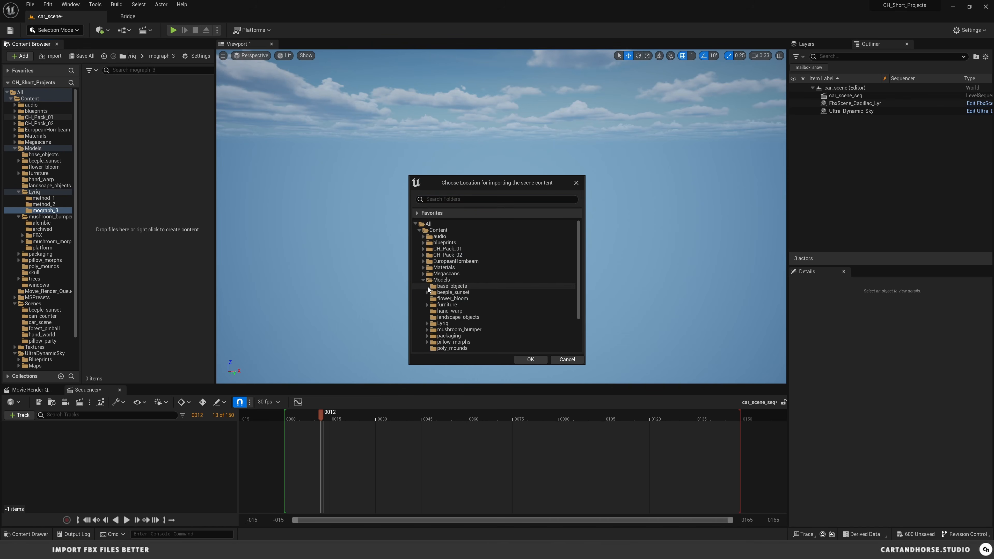
{"action": "left_click", "coordinate": [427, 323]}
{"action": "left_click", "coordinate": [453, 342]}
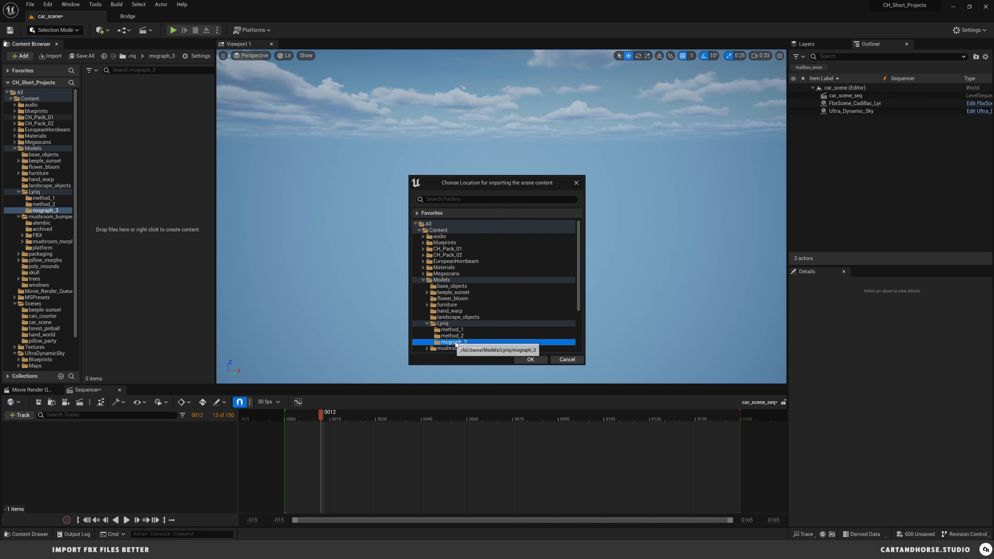
{"action": "left_click", "coordinate": [541, 360]}
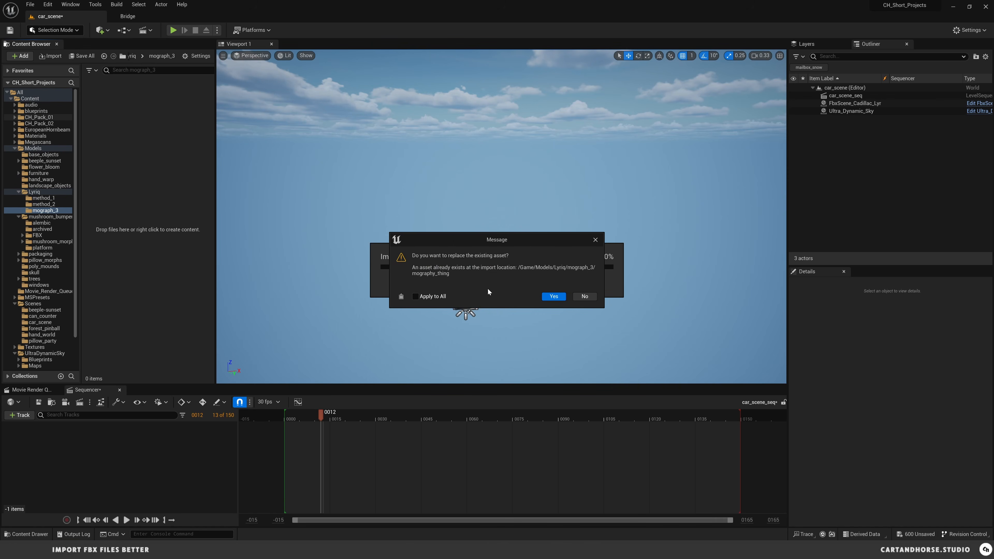
{"action": "left_click", "coordinate": [431, 296]}
{"action": "left_click", "coordinate": [558, 297]}
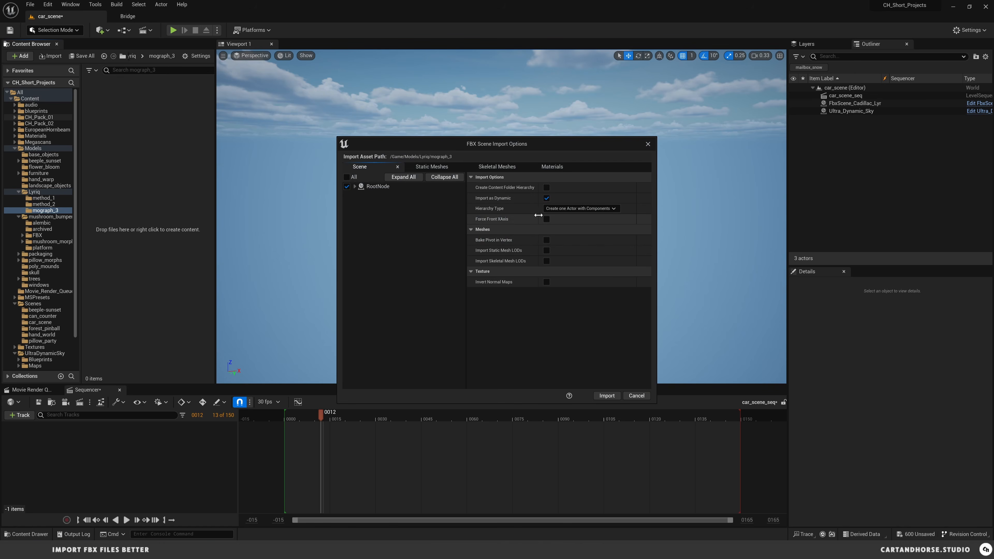
Step: Import the scene into mograph_3 with the hierarchy type set to Create Level Actors, reviewing its meshes and materials, and dismiss the message log
{"action": "left_click", "coordinate": [577, 211]}
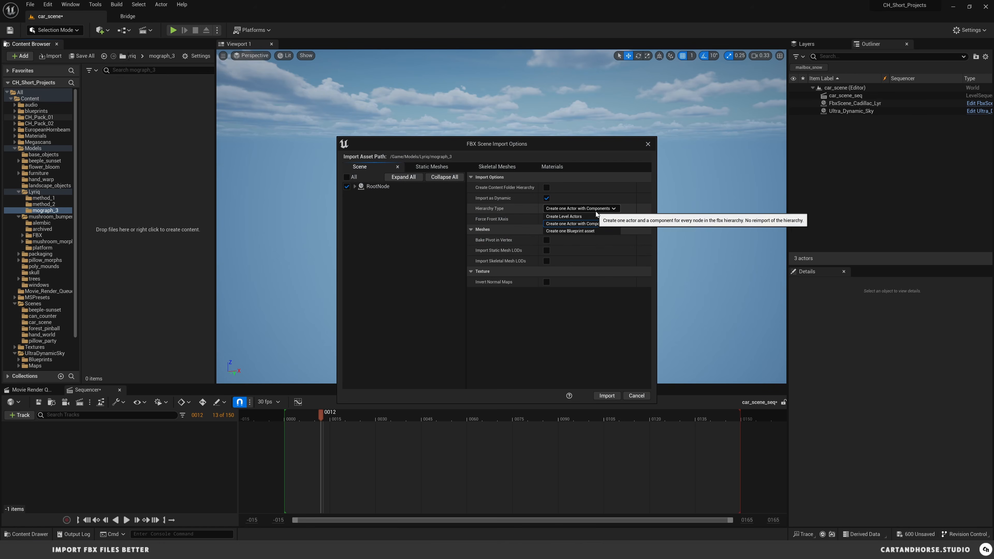
{"action": "left_click", "coordinate": [566, 216]}
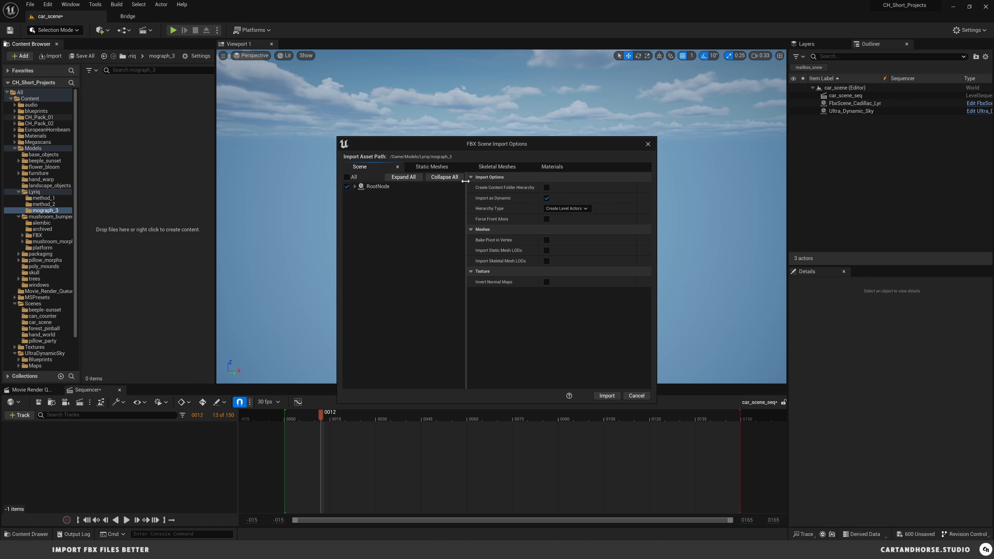
{"action": "left_click", "coordinate": [445, 167]}
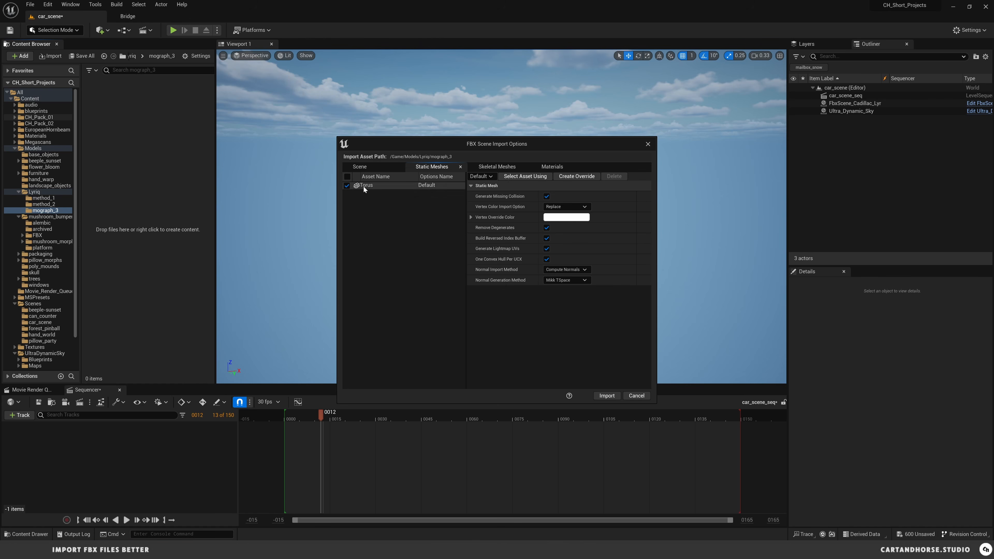
{"action": "left_click", "coordinate": [497, 166]}
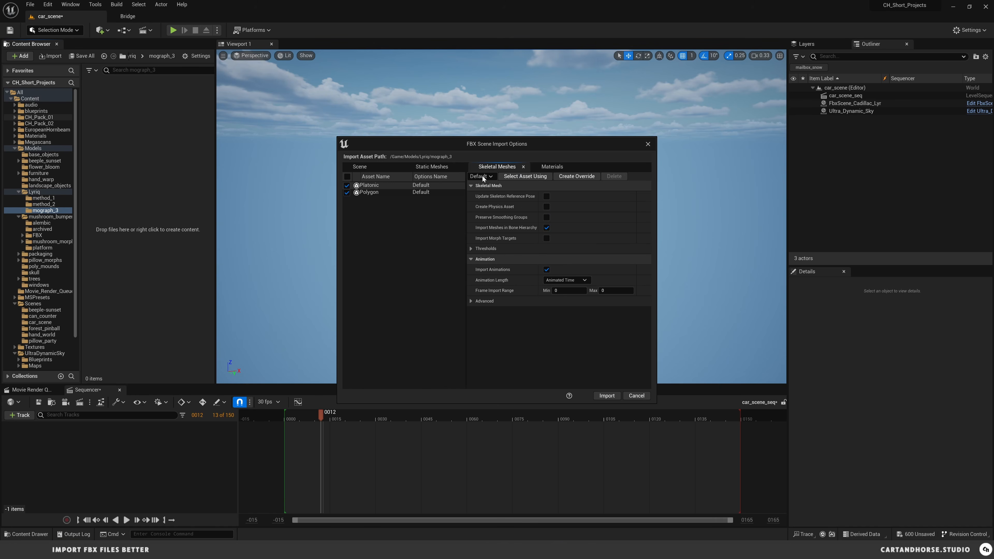
{"action": "left_click", "coordinate": [555, 168]}
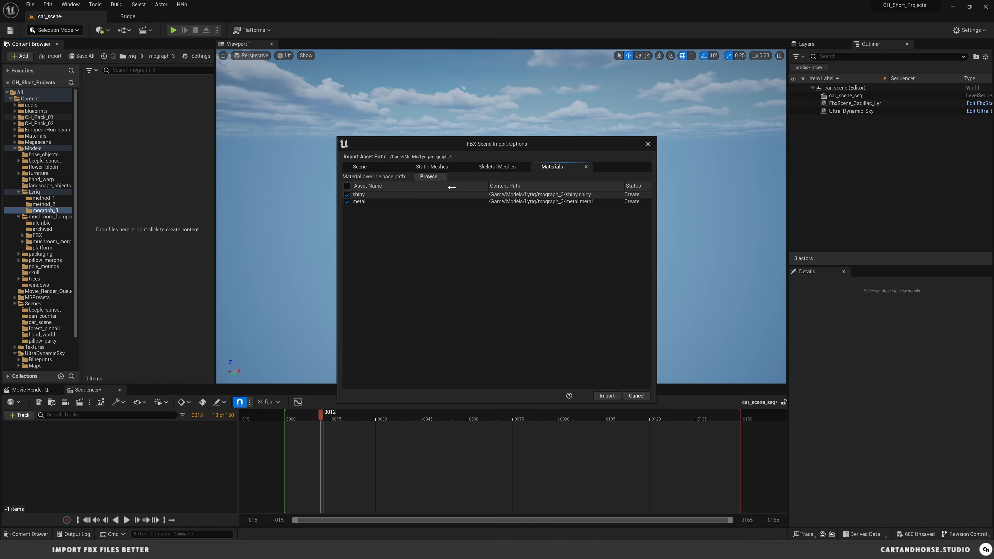
{"action": "left_click", "coordinate": [607, 396]}
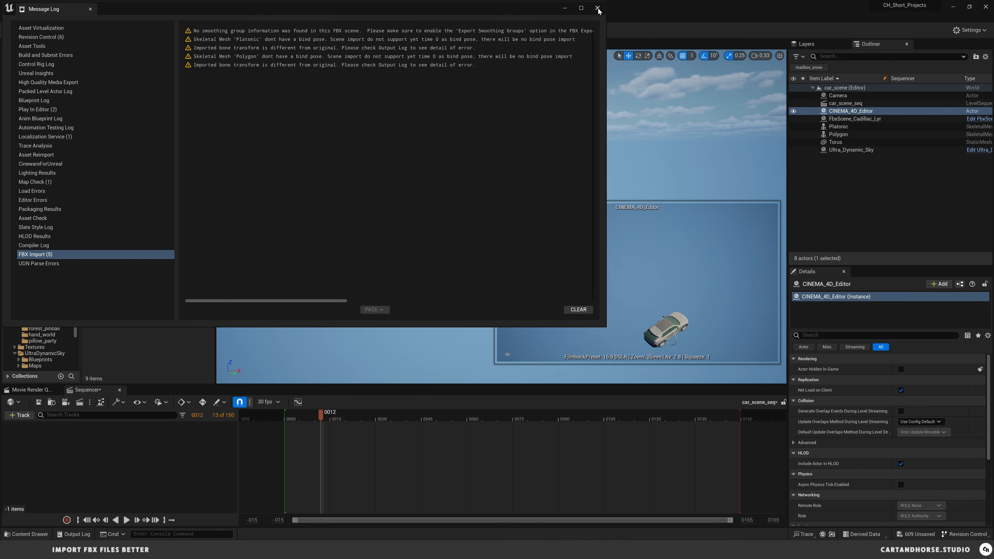
{"action": "left_click", "coordinate": [597, 8]}
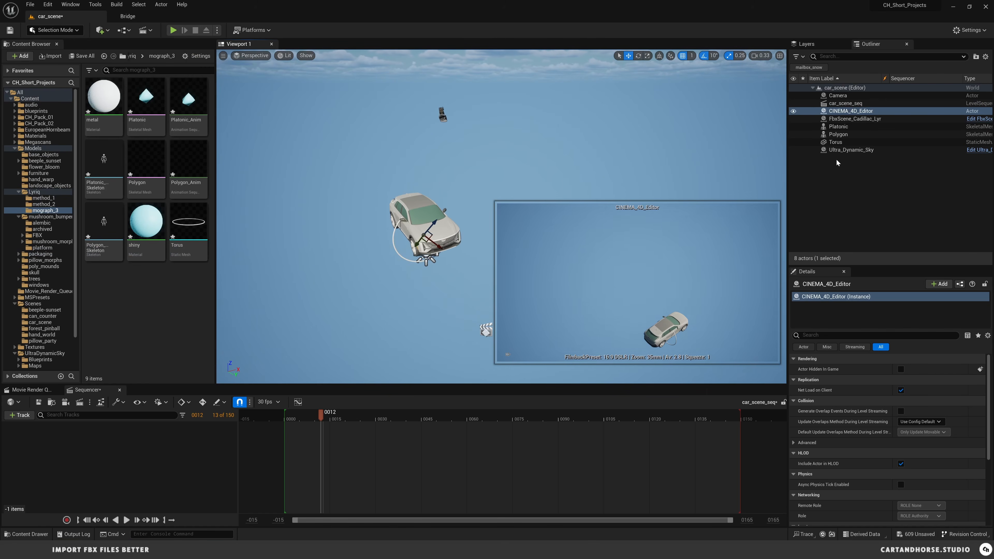
Step: Create a folder named fbx in the car_scene level's outliner
{"action": "left_click", "coordinate": [836, 159]}
{"action": "left_click", "coordinate": [845, 112]}
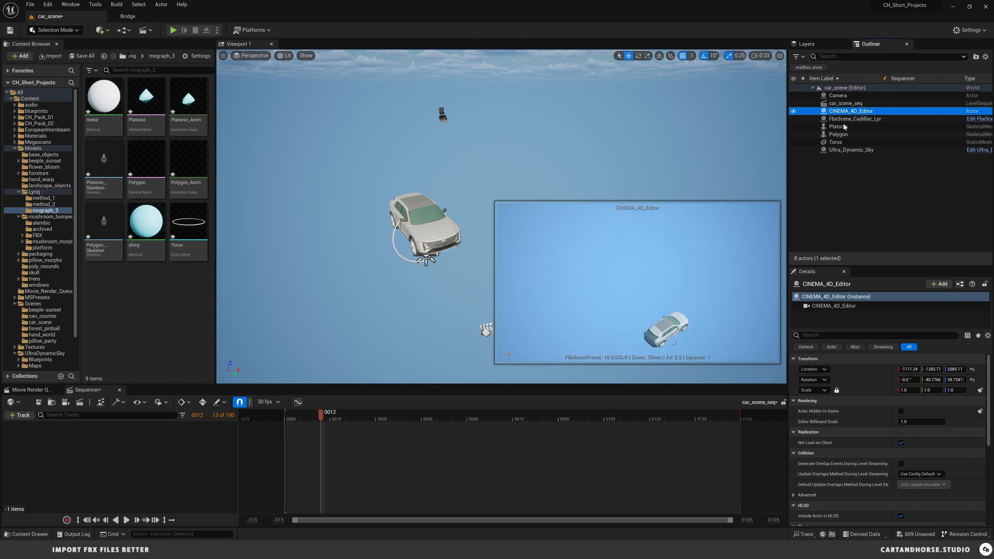
{"action": "left_click", "coordinate": [837, 89]}
{"action": "right_click", "coordinate": [836, 90]}
{"action": "left_click", "coordinate": [856, 104]}
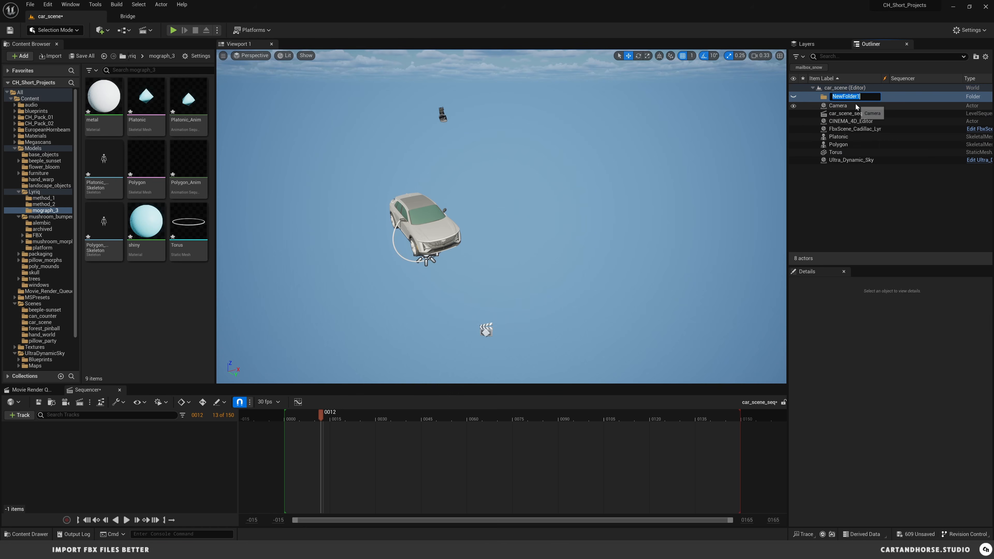
{"action": "type", "text": "fbx"}
{"action": "key", "text": "Return"}
Step: Move the Camera, CINEMA_4D_Editor, Platonic, Polygon and Torus actors into the fbx folder
{"action": "left_click", "coordinate": [837, 103]}
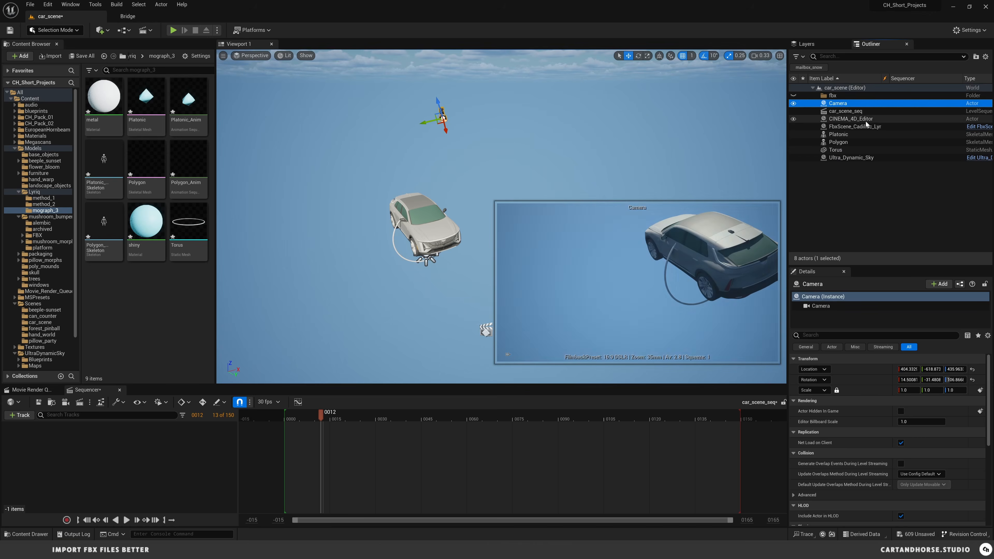
{"action": "left_click", "coordinate": [850, 118], "text": "ctrl"}
{"action": "left_click", "coordinate": [838, 134], "text": "ctrl"}
{"action": "left_click", "coordinate": [838, 142], "text": "ctrl"}
{"action": "left_click", "coordinate": [835, 150], "text": "ctrl"}
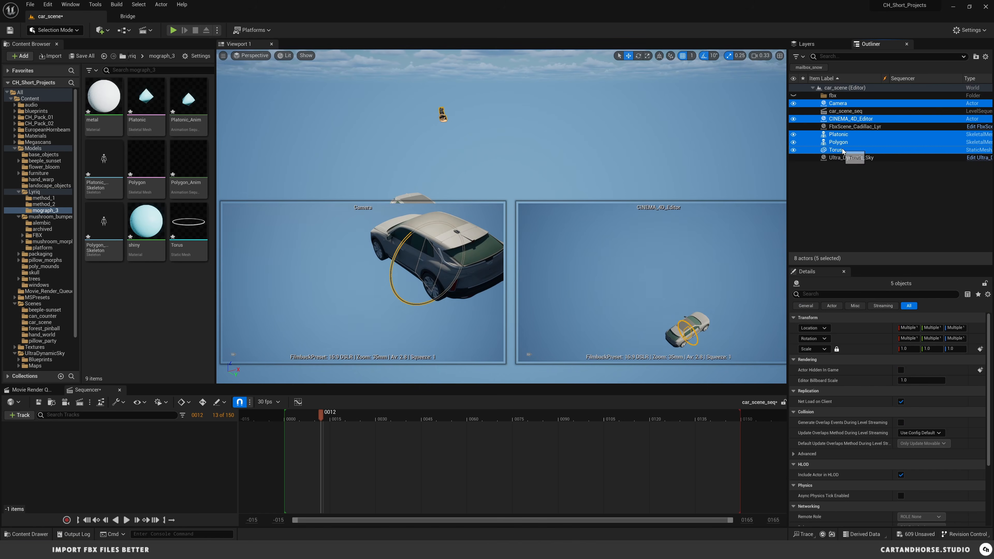
{"action": "left_click_drag", "start_coordinate": [836, 149], "coordinate": [832, 95]}
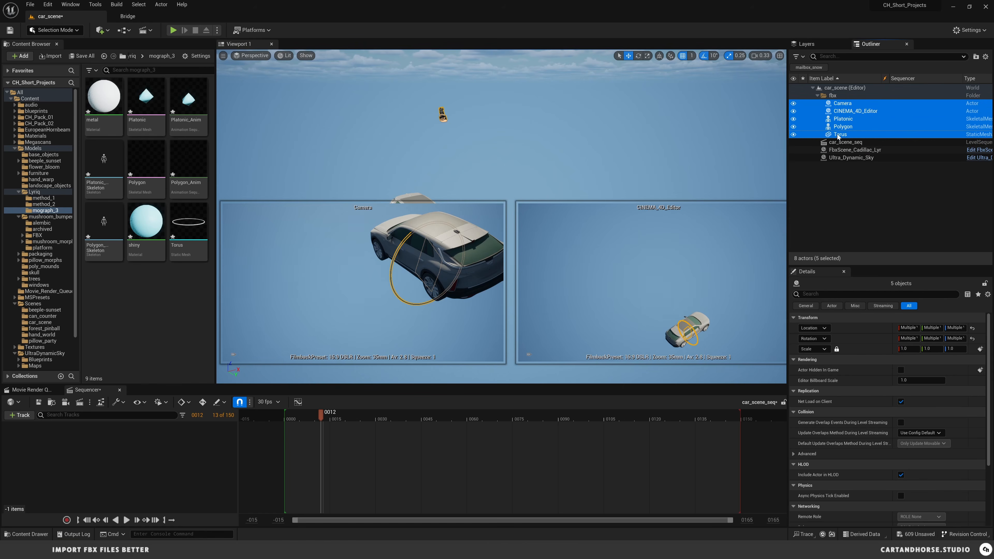
{"action": "left_click", "coordinate": [865, 178]}
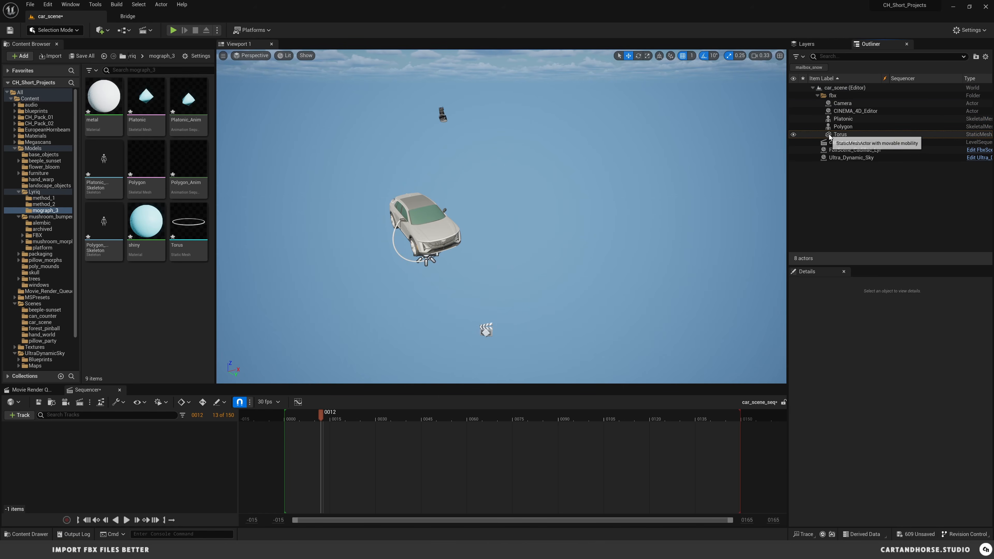
Step: Raise the Platonic and Torus actors together above the car to a Z location of about 322
{"action": "left_click", "coordinate": [840, 134]}
{"action": "left_click", "coordinate": [842, 126], "text": "ctrl"}
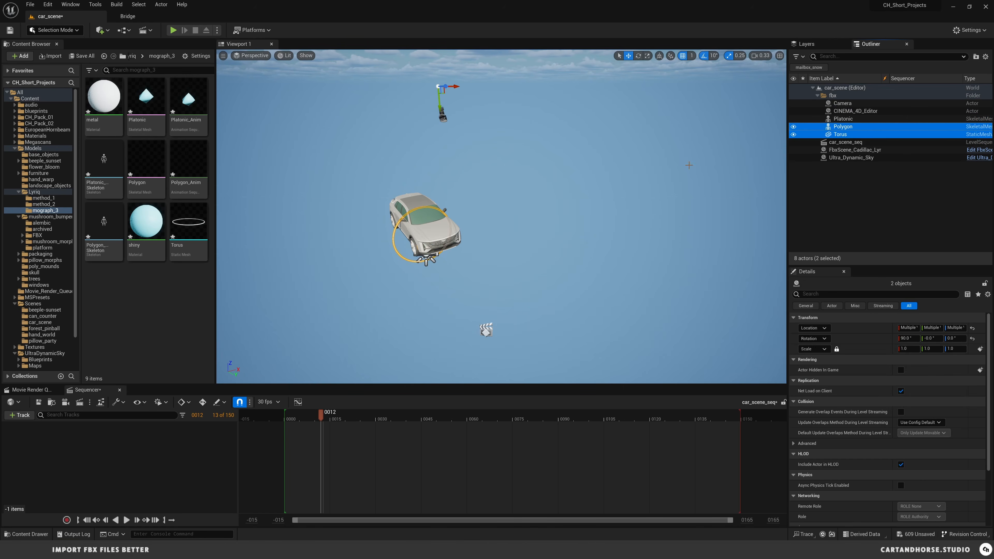
{"action": "left_click", "coordinate": [843, 119], "text": "ctrl"}
{"action": "left_click", "coordinate": [843, 127], "text": "ctrl"}
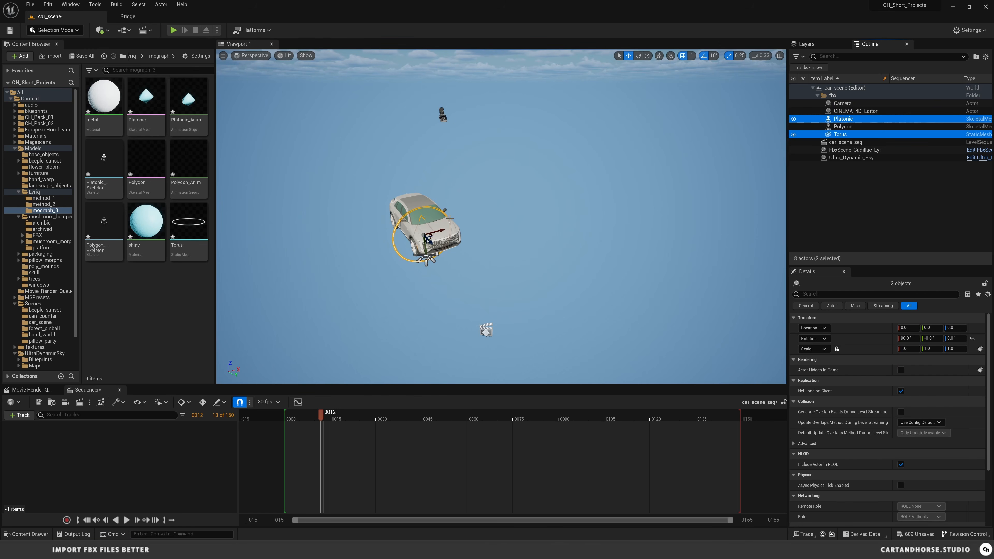
{"action": "left_click_drag", "start_coordinate": [427, 250], "coordinate": [421, 182]}
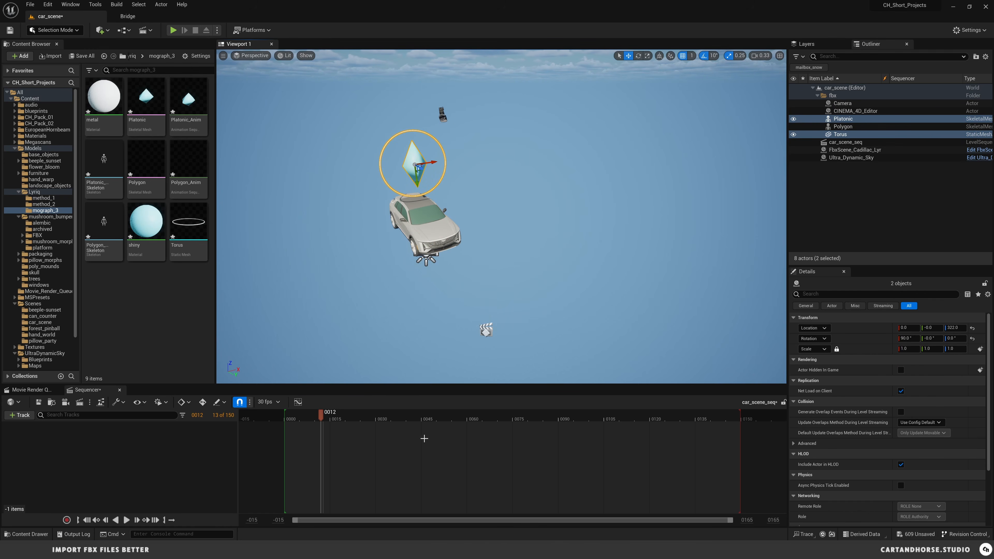
{"action": "left_click", "coordinate": [869, 184]}
Step: Add the Platonic actor to the sequence and give it the Platonic_Anim animation starting at frame 12
{"action": "left_click_drag", "start_coordinate": [843, 118], "coordinate": [119, 444]}
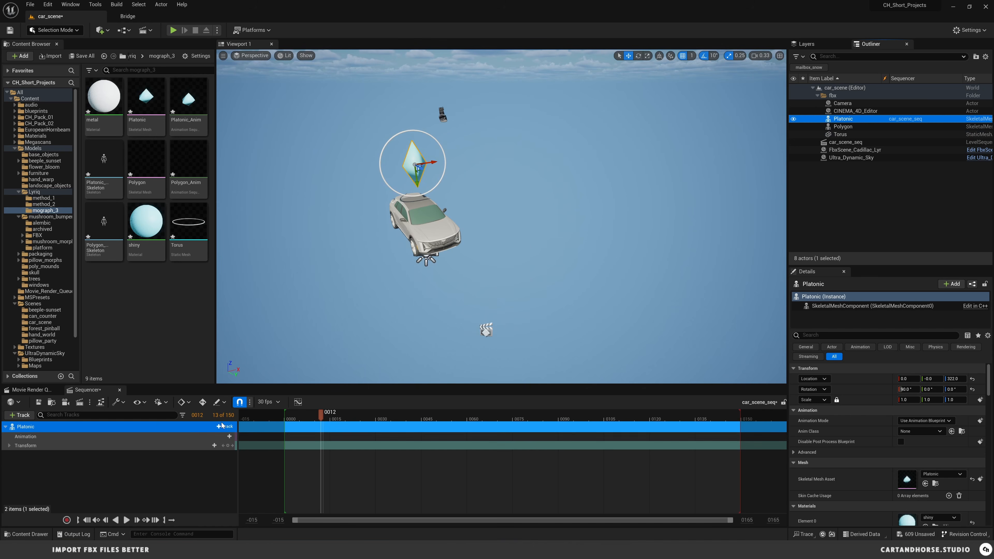
{"action": "left_click", "coordinate": [231, 436]}
{"action": "left_click", "coordinate": [274, 351]}
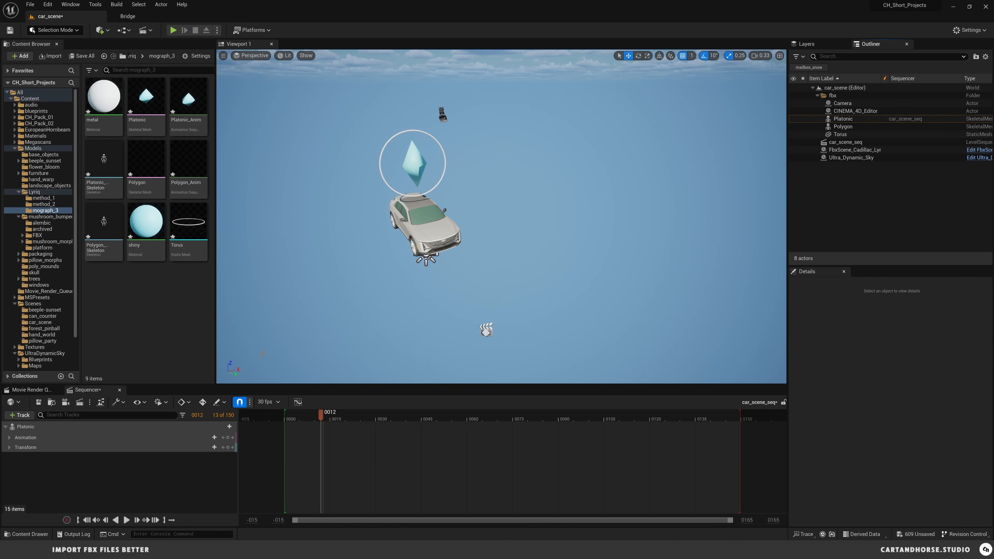
Step: Add the Polygon actor to the sequence with the Polygon_Anim animation starting at frame 12, and move the playhead to frame 10
{"action": "left_click", "coordinate": [832, 127]}
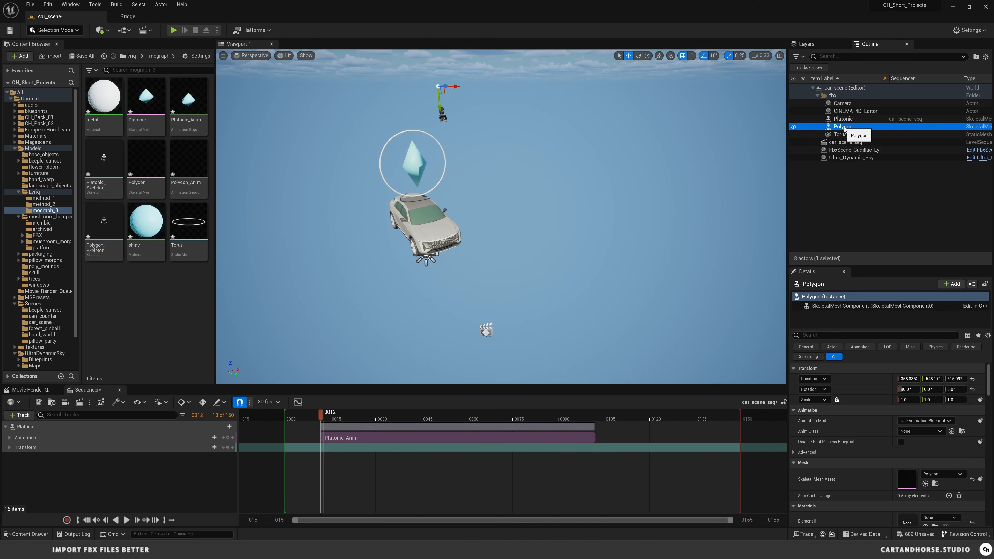
{"action": "left_click_drag", "start_coordinate": [833, 127], "coordinate": [137, 462]}
{"action": "left_click", "coordinate": [229, 467]}
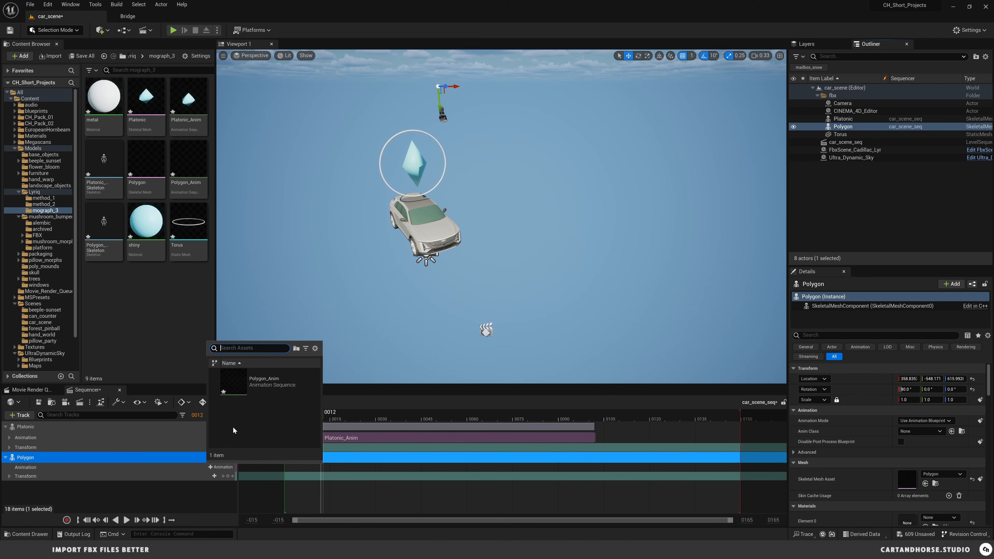
{"action": "left_click", "coordinate": [274, 382]}
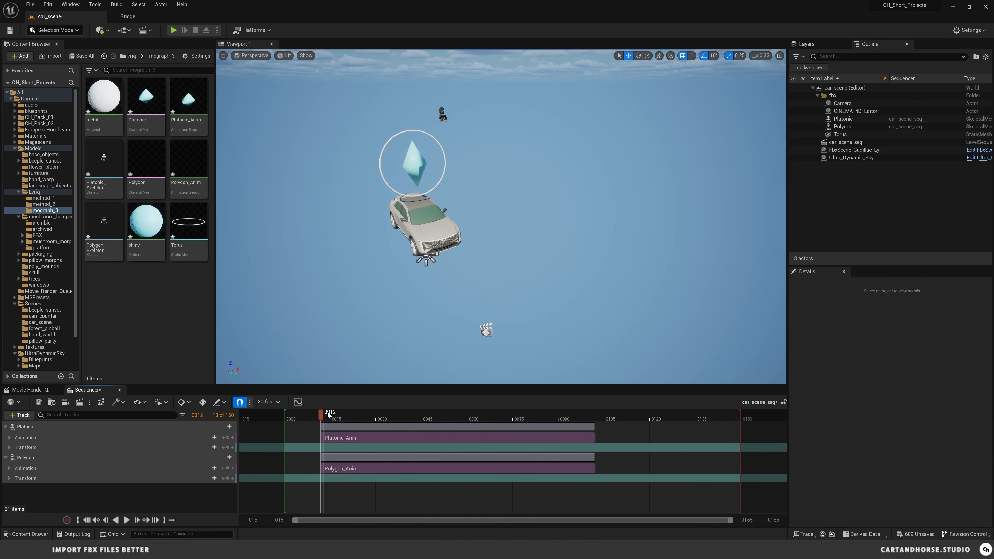
{"action": "mouse_move", "coordinate": [328, 414]}
{"action": "left_mouse_down"}
{"action": "mouse_move", "coordinate": [415, 414]}
{"action": "mouse_move", "coordinate": [315, 415]}
{"action": "left_mouse_up"}
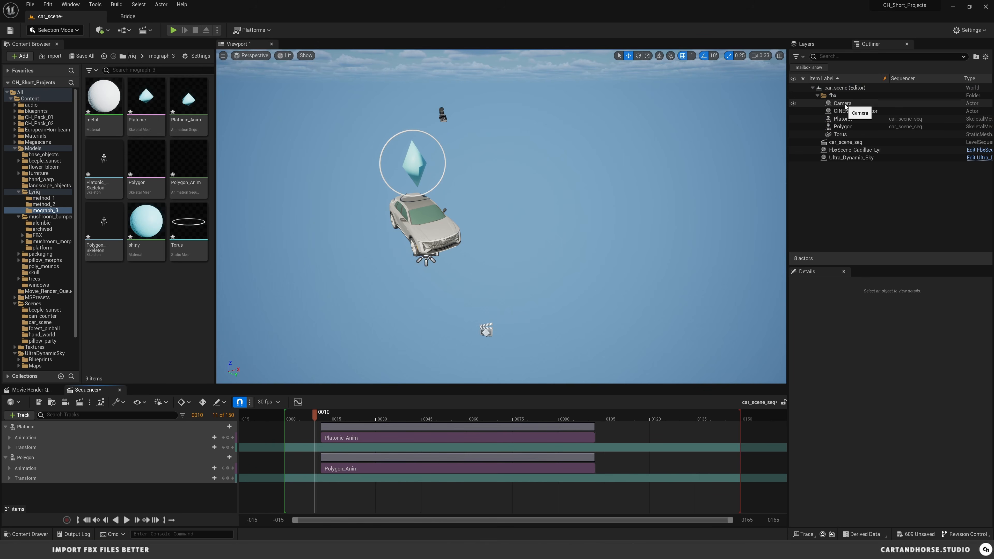
Step: Attach the Camera actor to the Polygon bone of the Polygon actor
{"action": "left_click_drag", "start_coordinate": [844, 104], "coordinate": [838, 141]}
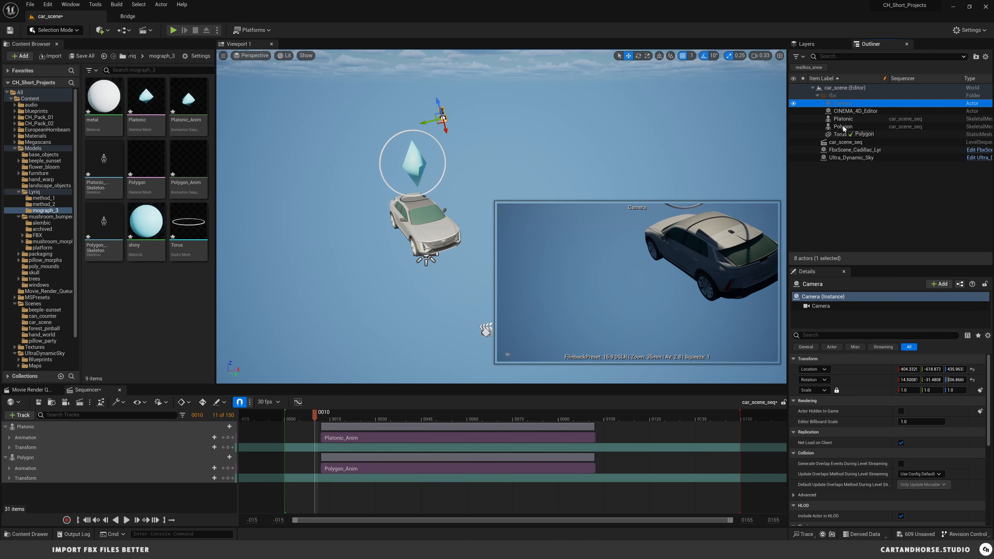
{"action": "left_click_drag", "start_coordinate": [843, 128], "coordinate": [843, 128]}
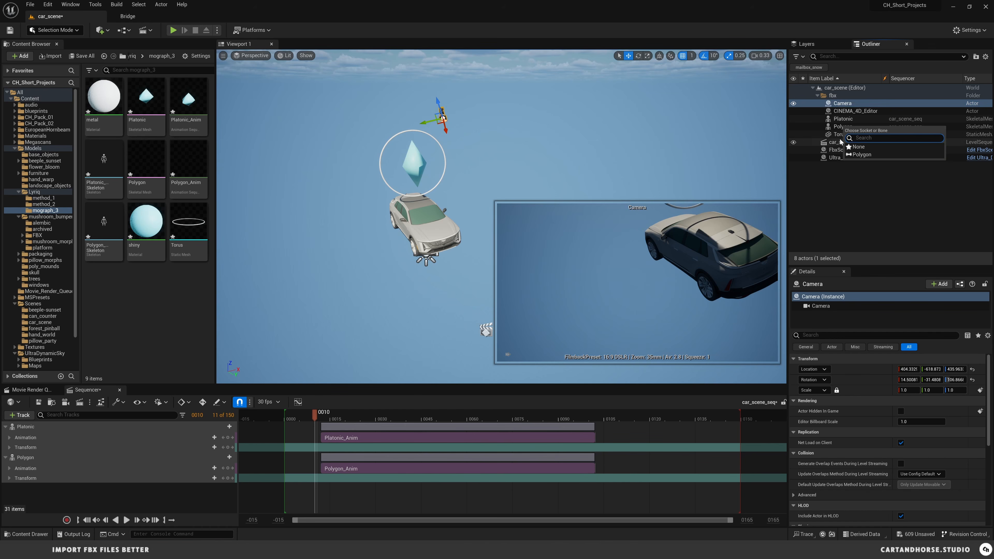
{"action": "left_click", "coordinate": [864, 155]}
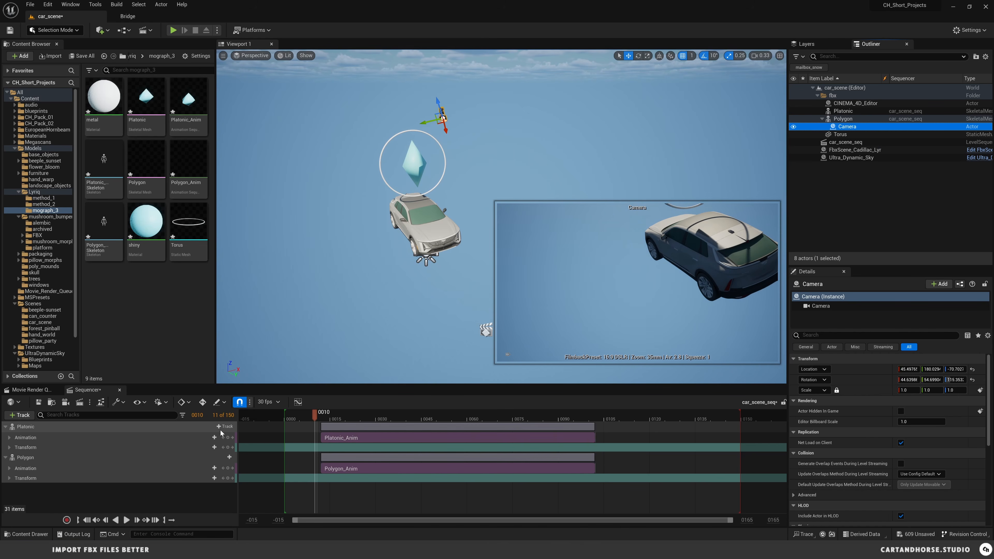
{"action": "left_click", "coordinate": [106, 511]}
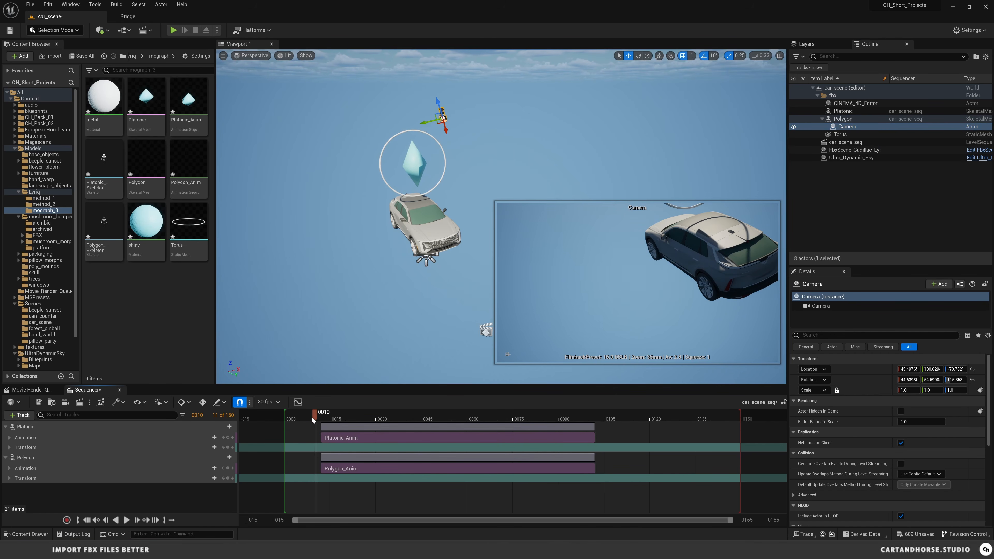
Step: Play and scrub the sequence repeatedly to examine how the attached camera and the Platonic shape move around the car
{"action": "key", "text": "space"}
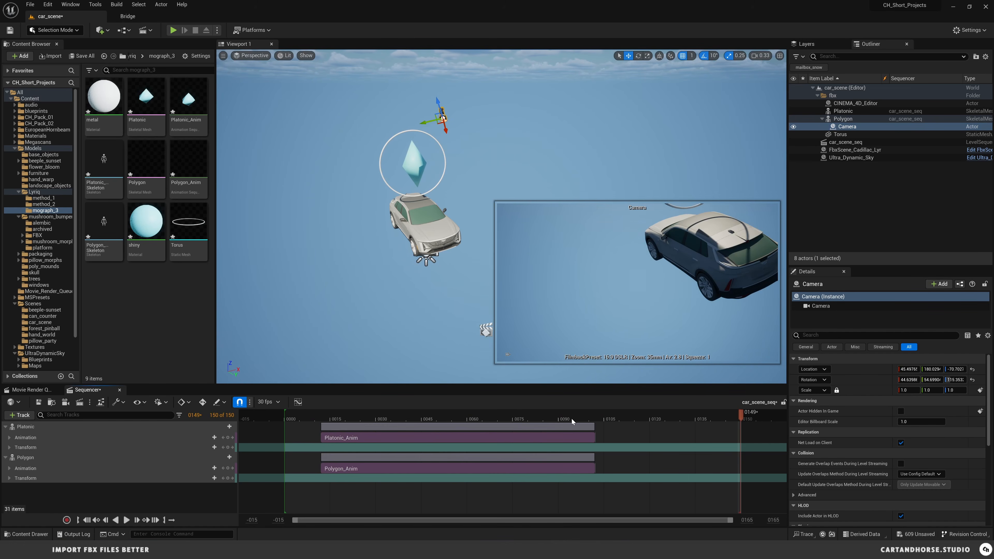
{"action": "left_click_drag", "start_coordinate": [571, 419], "coordinate": [442, 425]}
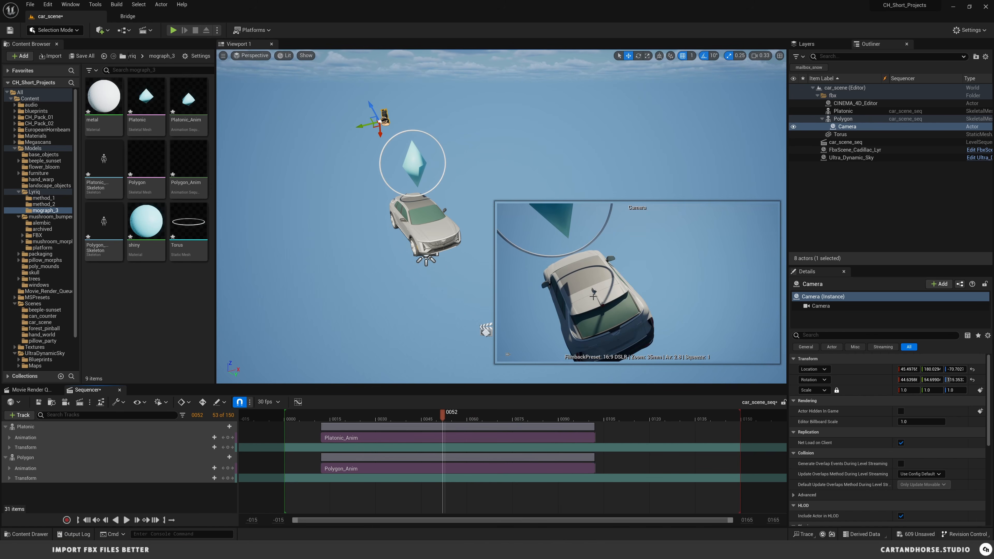
{"action": "left_click_drag", "start_coordinate": [447, 413], "coordinate": [276, 427]}
{"action": "key", "text": "space"}
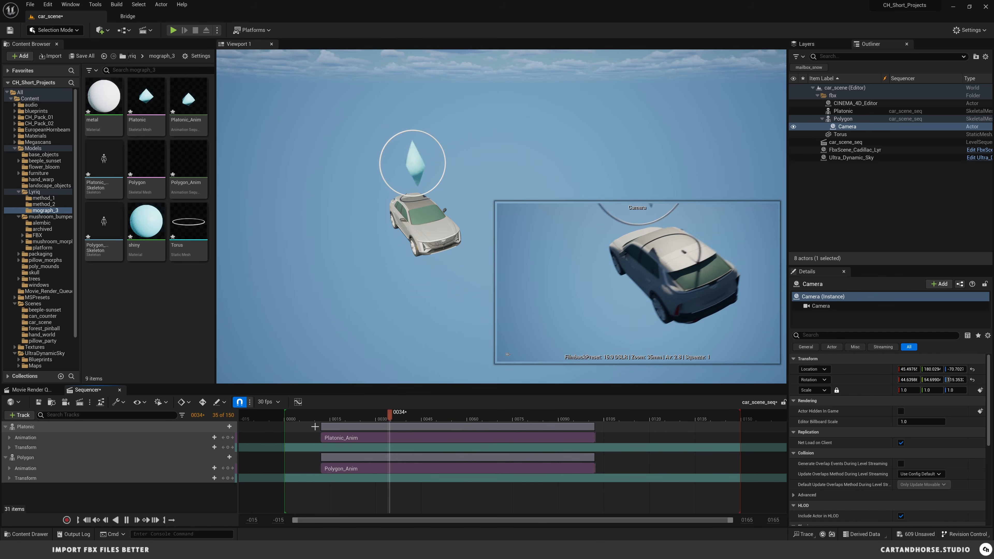
{"action": "key", "text": "space"}
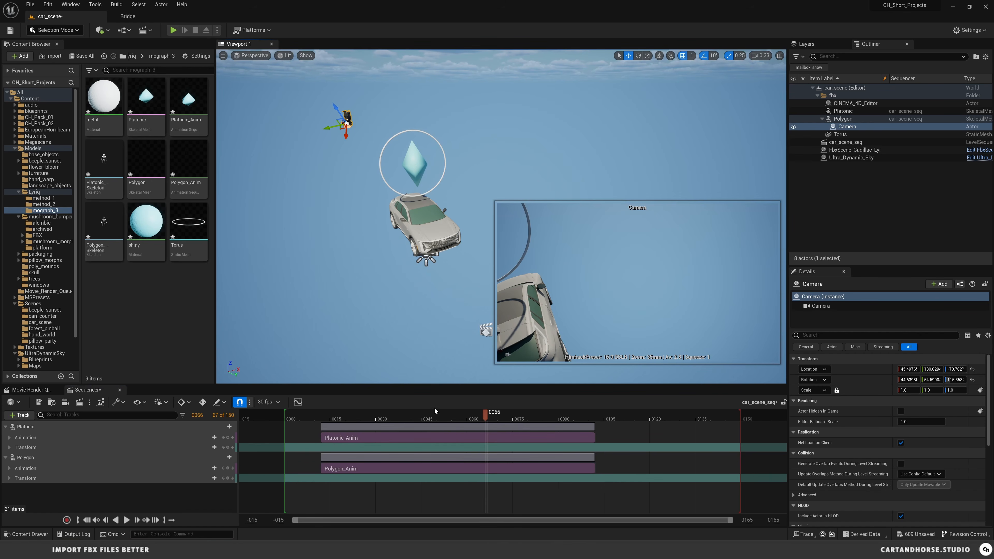
{"action": "left_click_drag", "start_coordinate": [370, 418], "coordinate": [284, 419]}
{"action": "key", "text": "space"}
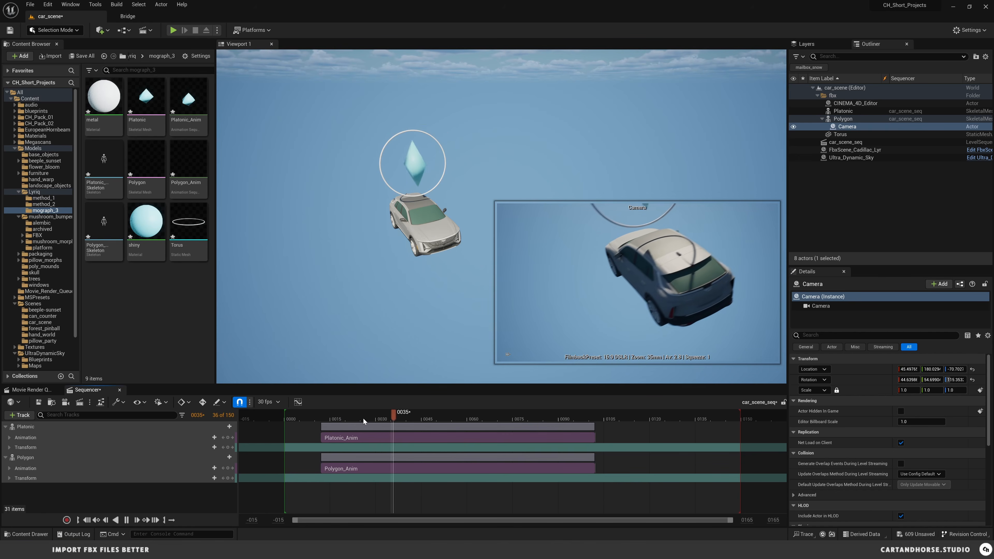
{"action": "key", "text": "space"}
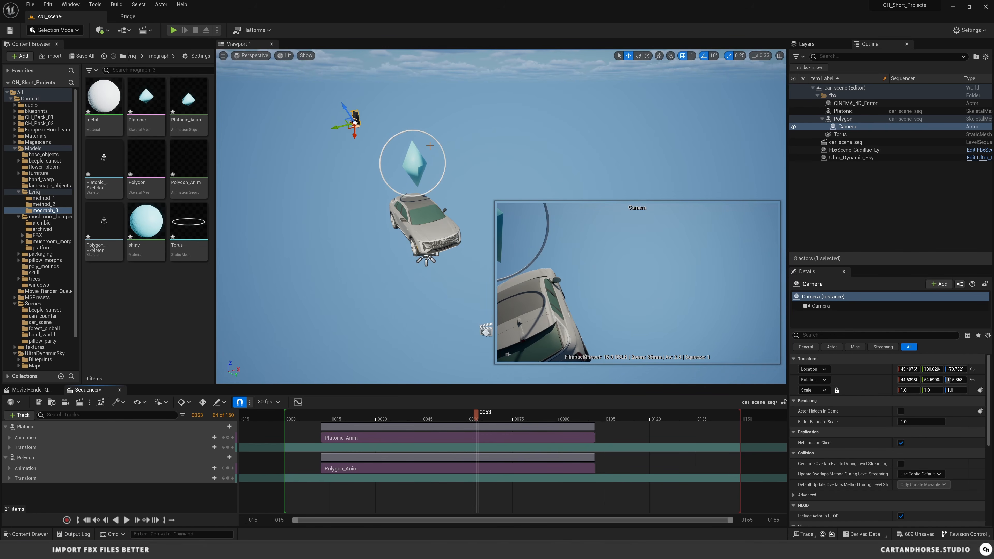
{"action": "left_click_drag", "start_coordinate": [486, 418], "coordinate": [303, 435]}
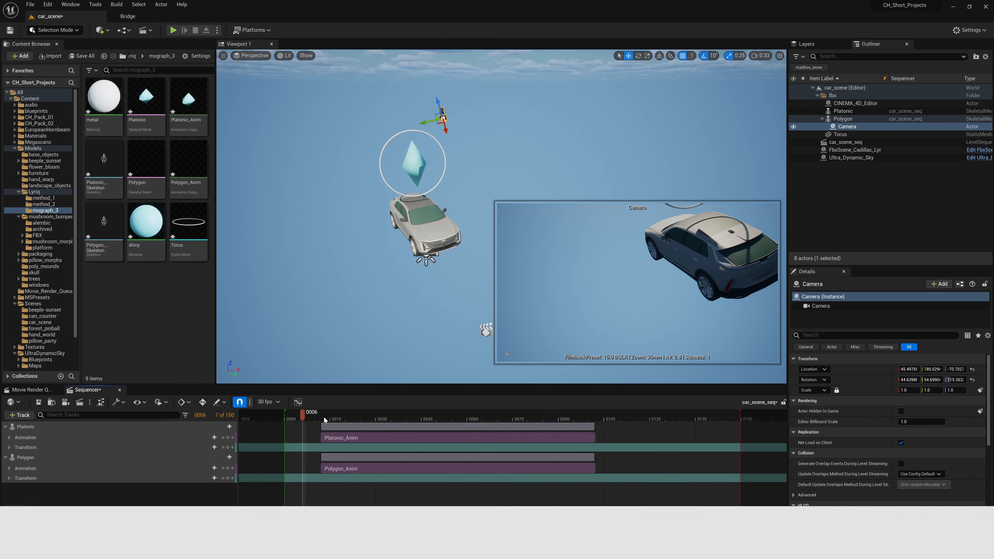